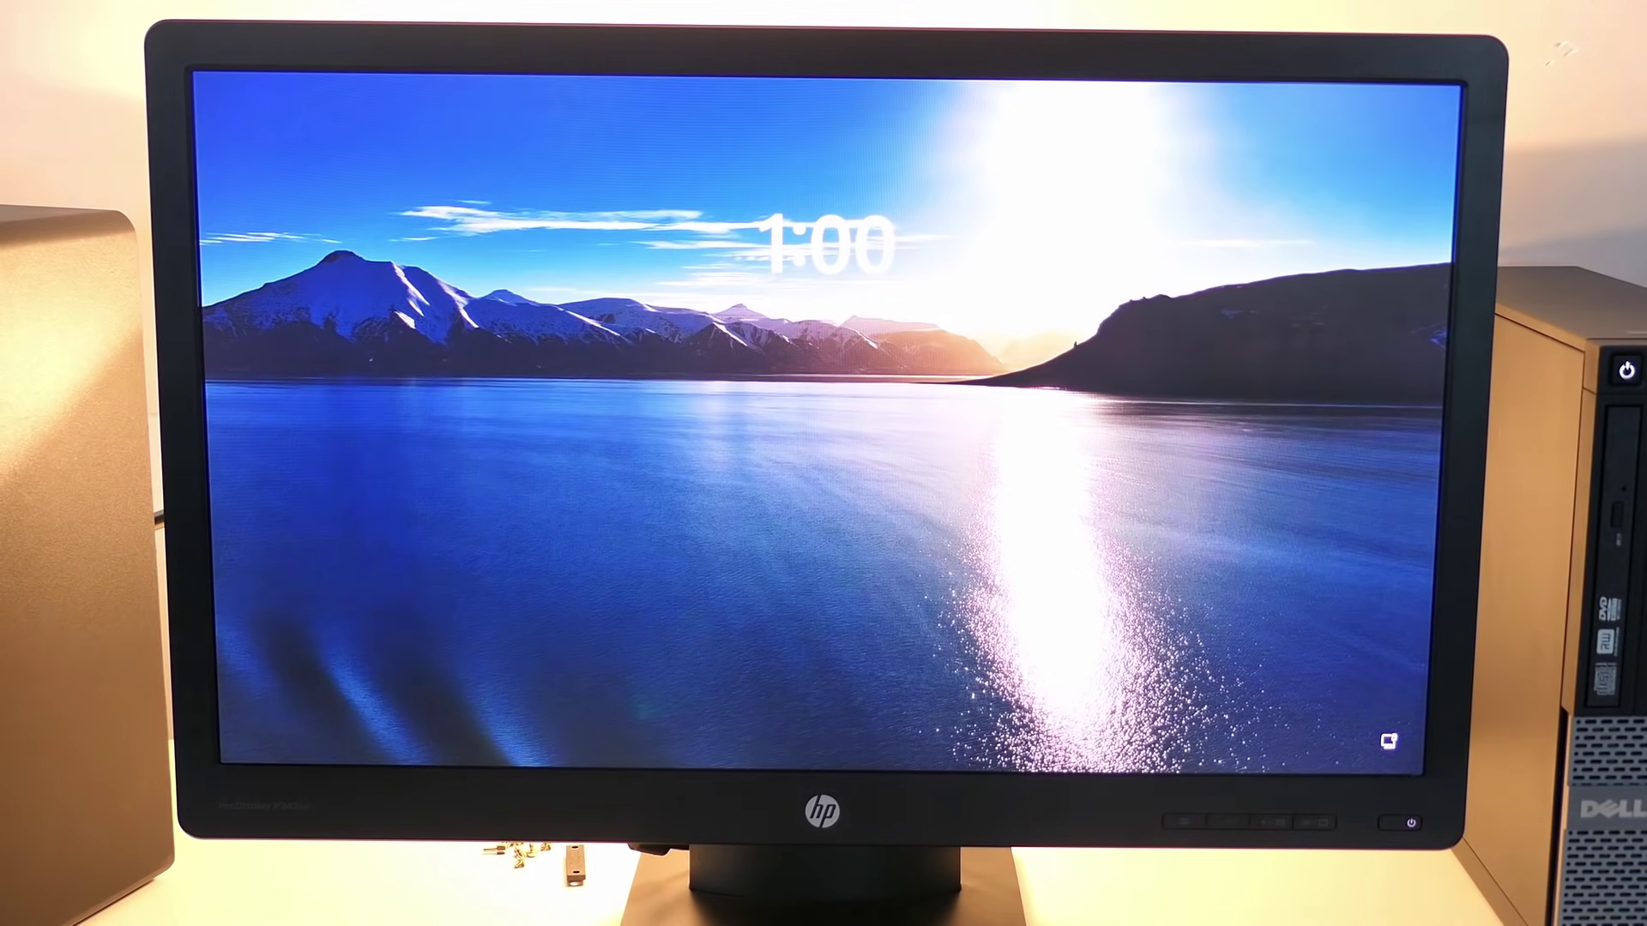
Dismiss the lock screen and sign in with the password to reach the Windows 10 desktop
key("space")
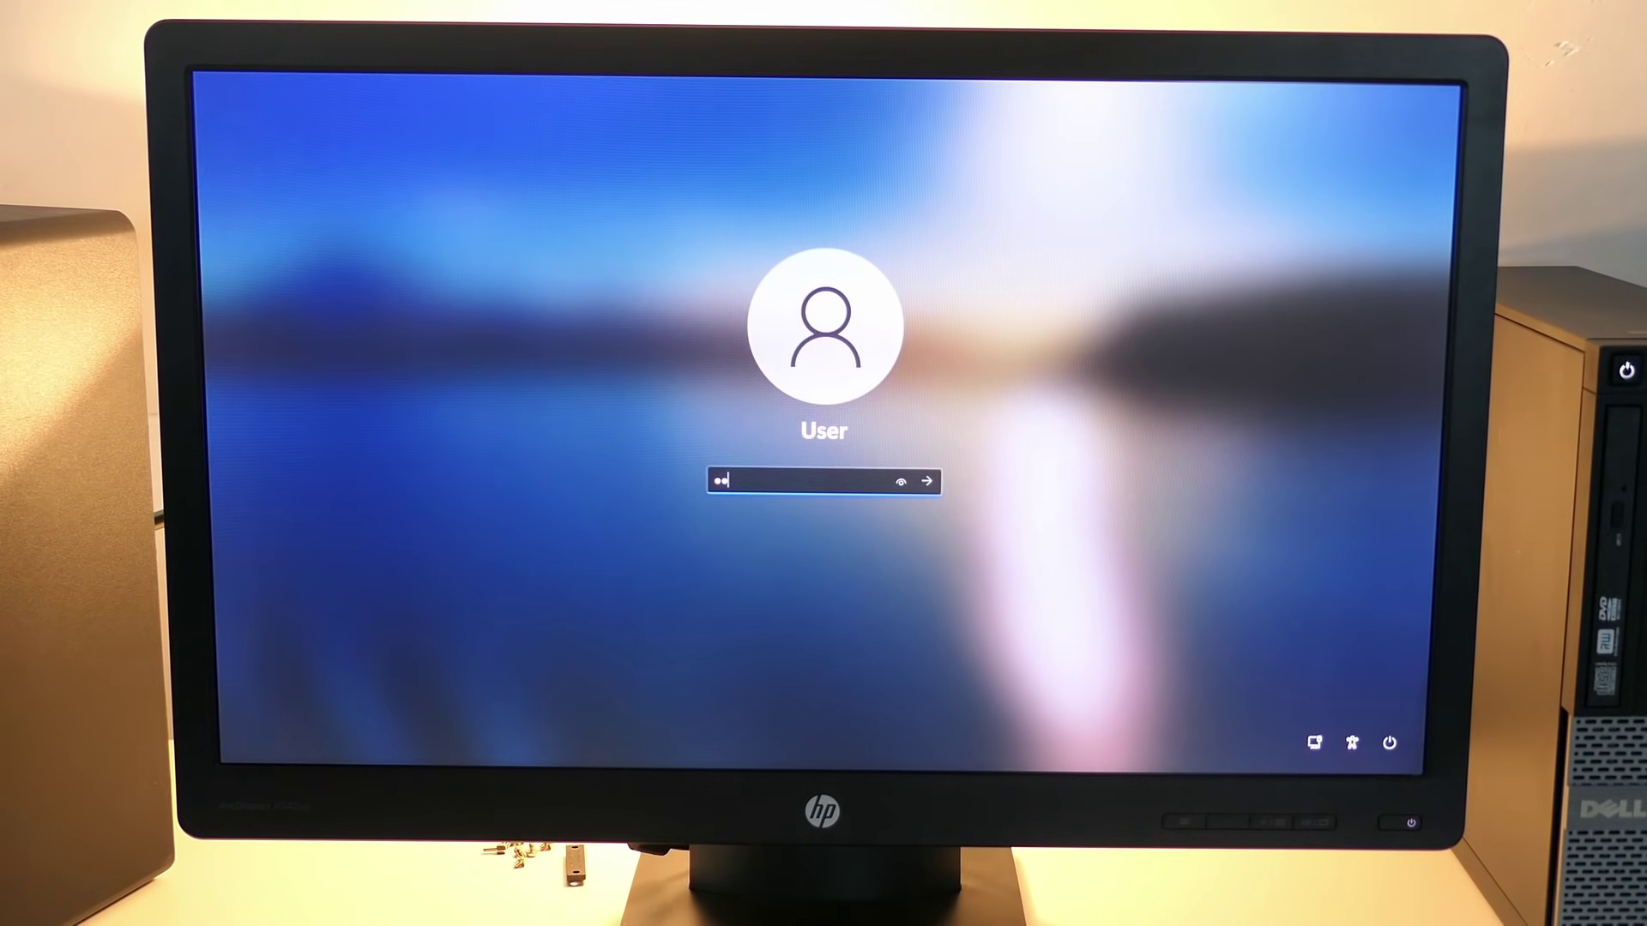
key("Return")
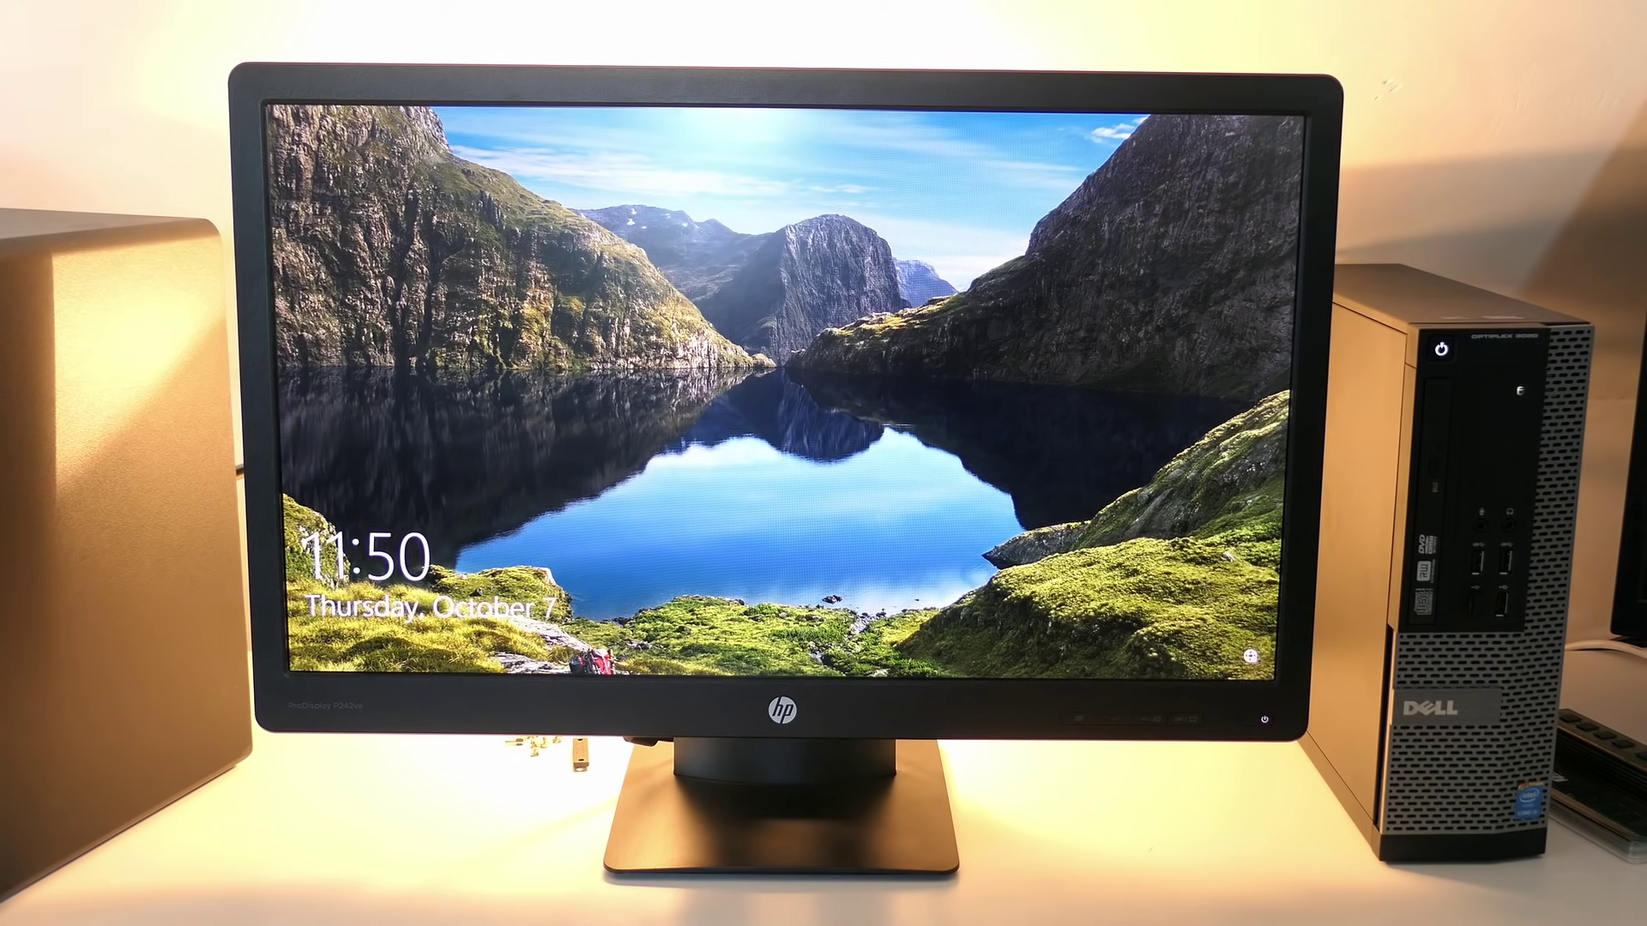
key("space")
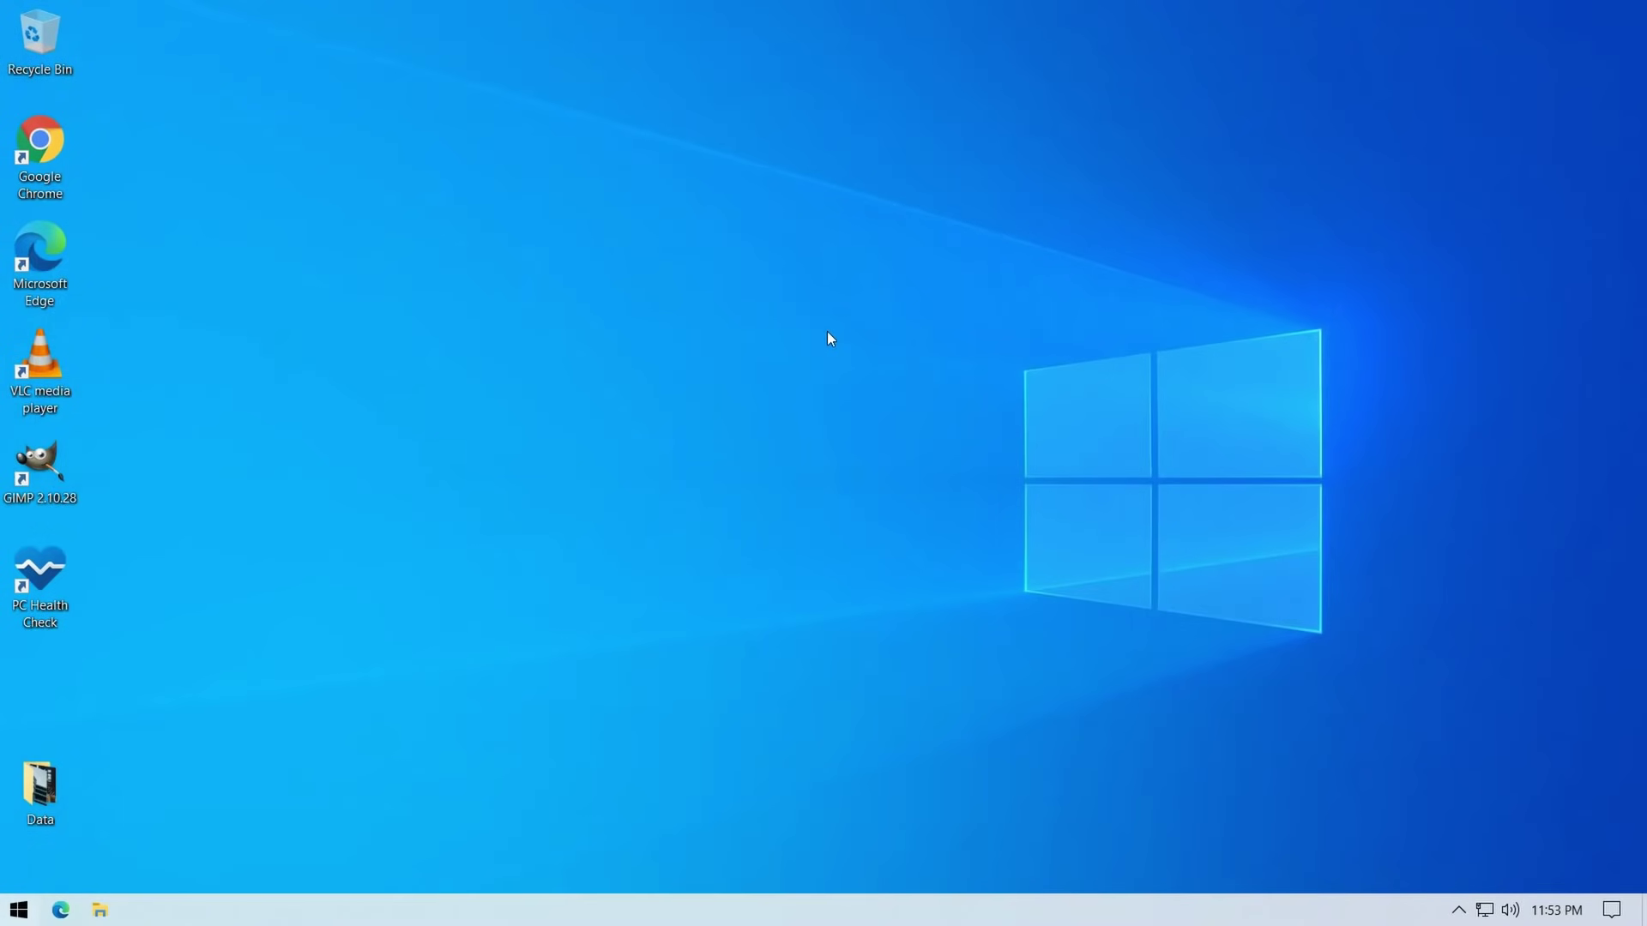
Review the About your PC specs, then confirm Windows 10 Home activation with a digital license
key("super")
type("about")
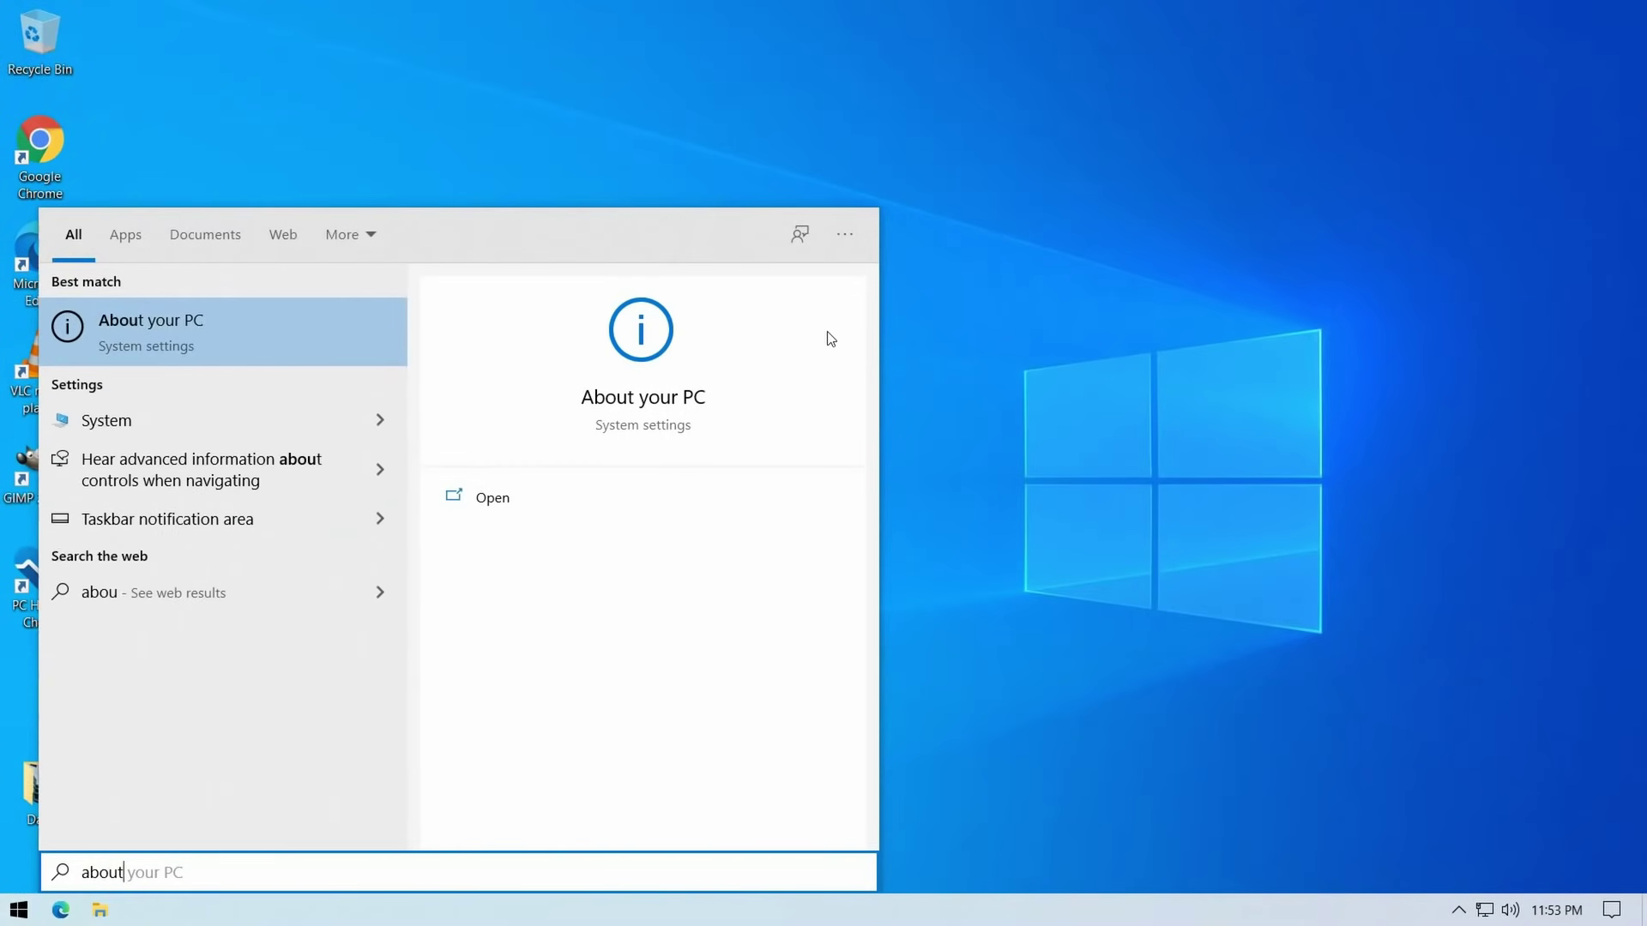
key("Return")
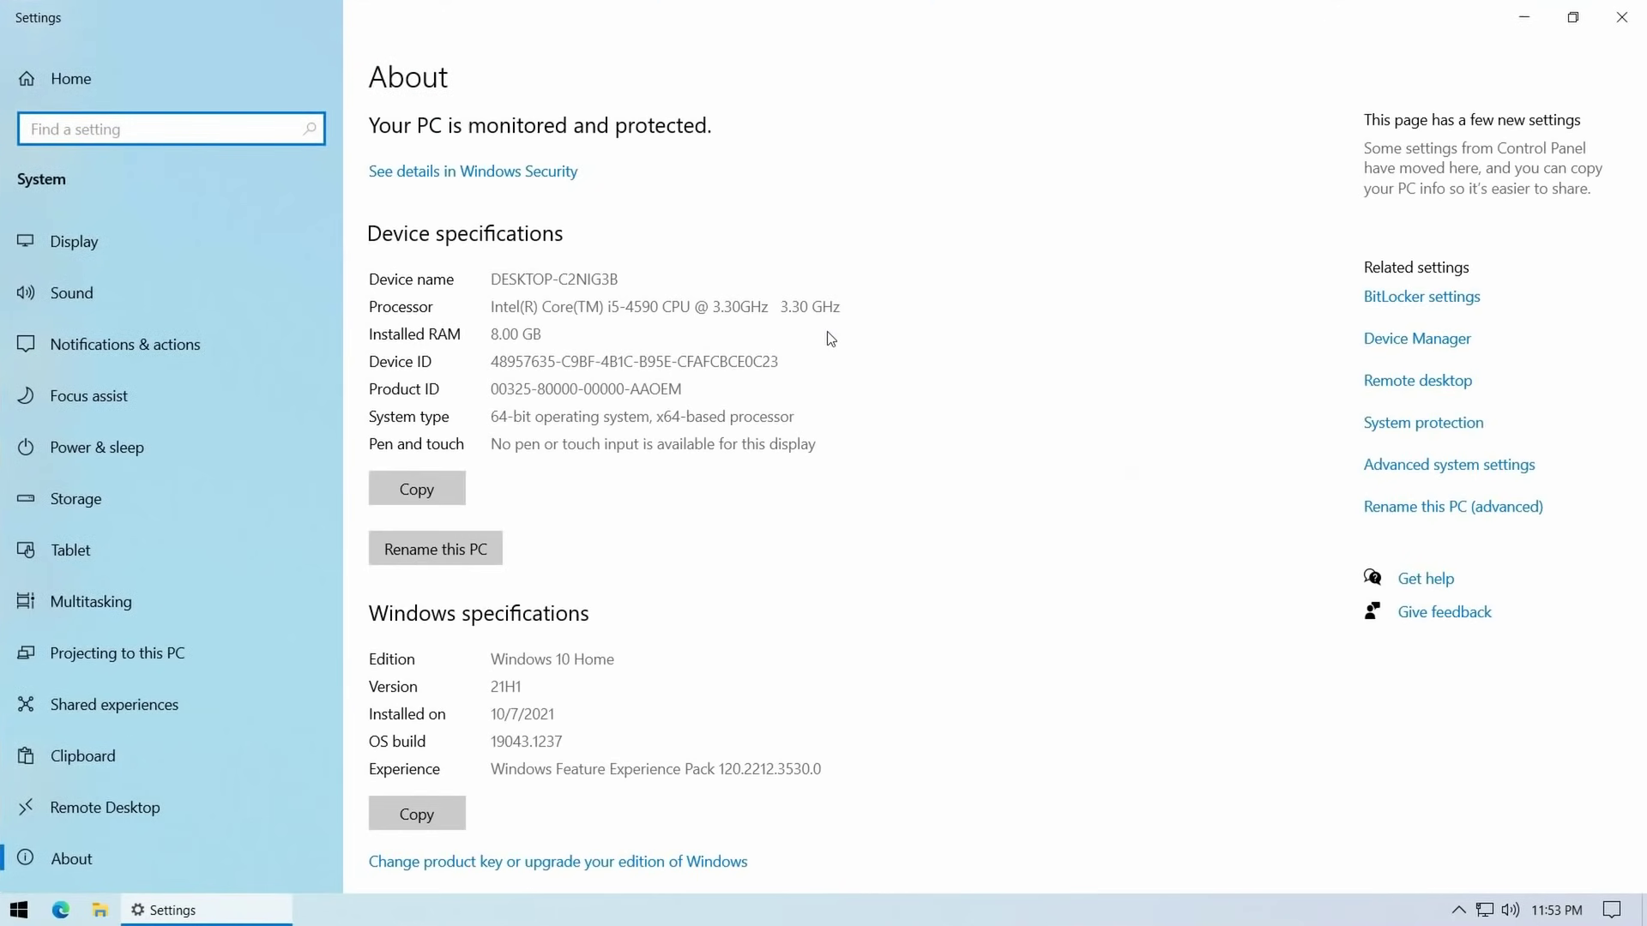
double_click(754, 15)
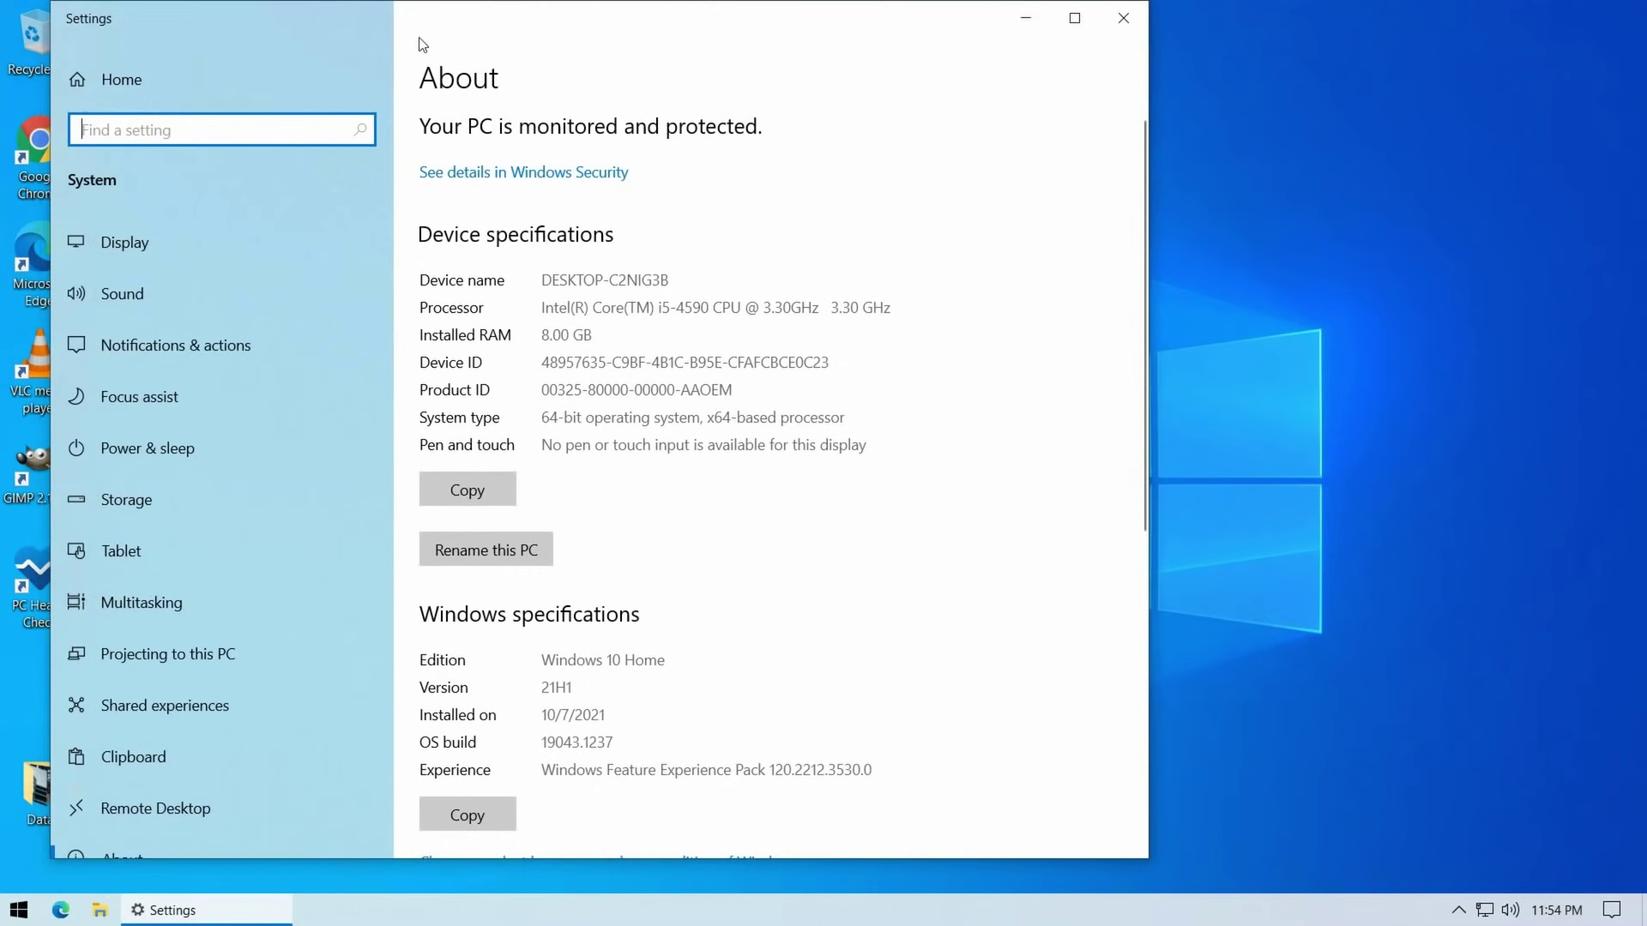
left_click_drag(417, 35, 738, 48)
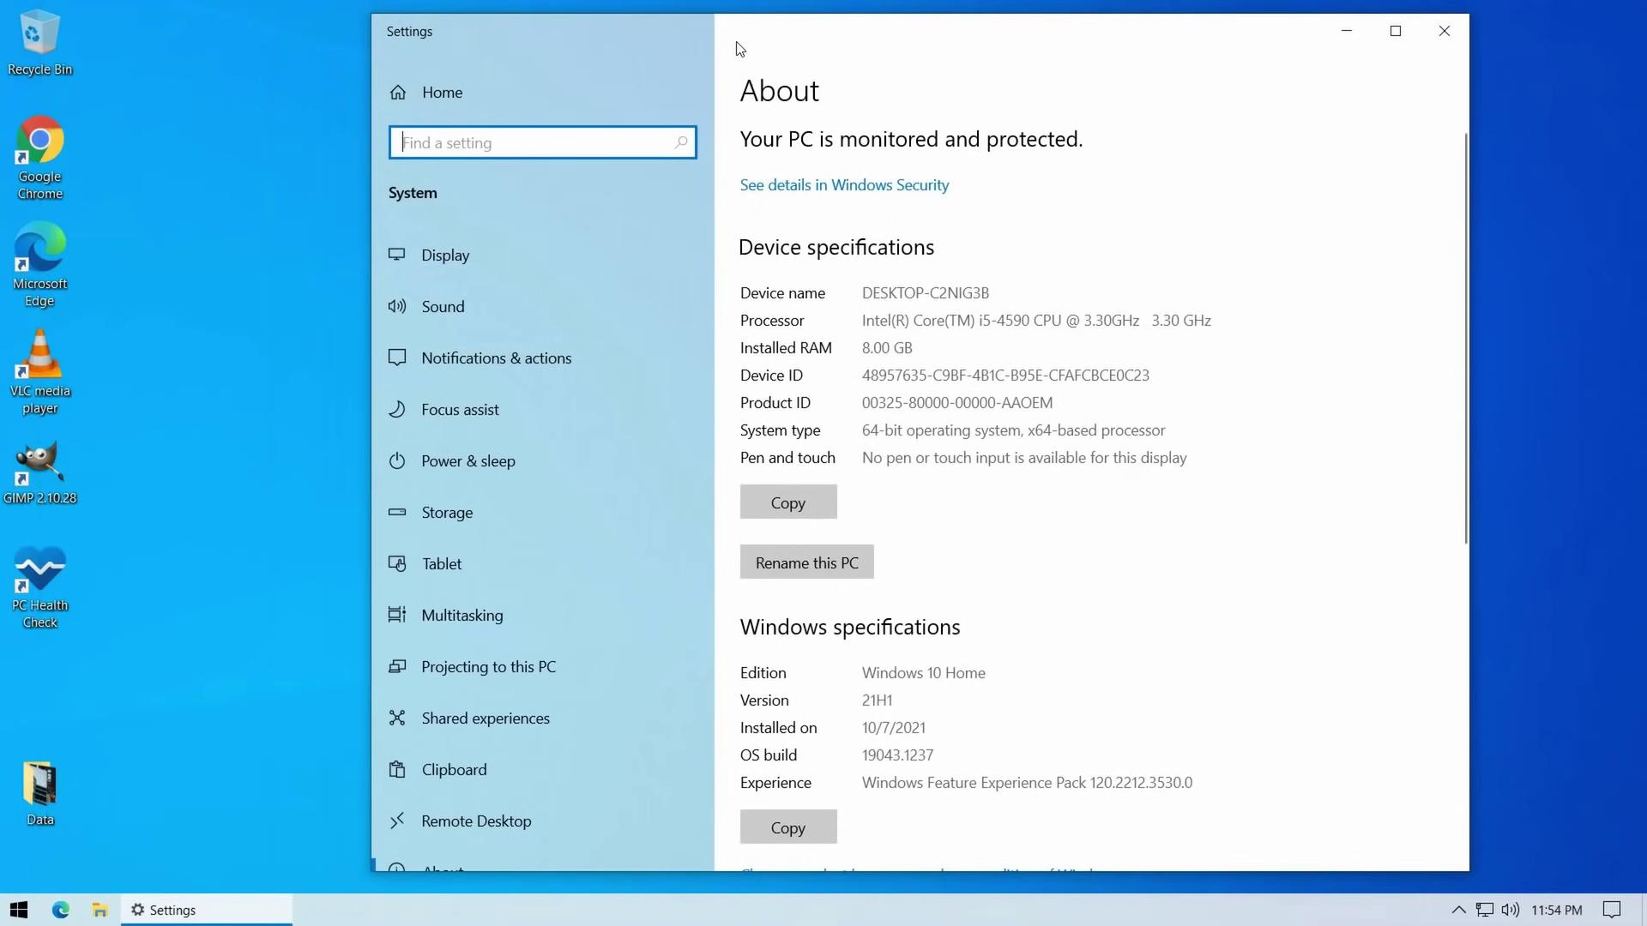
type("acti")
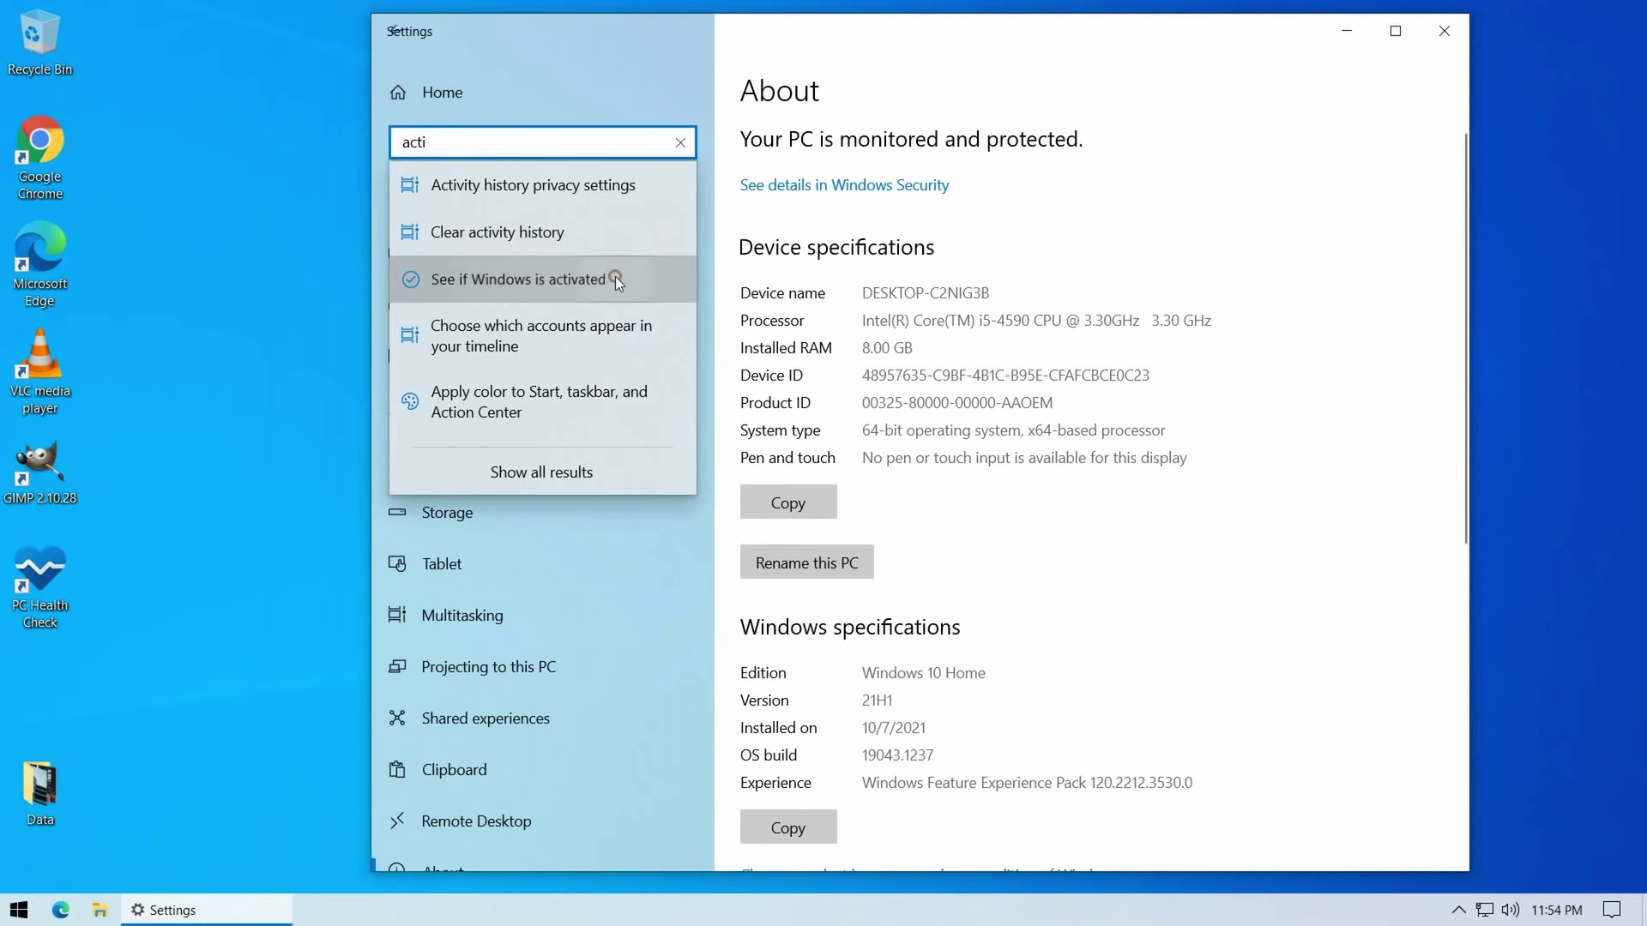
left_click(615, 276)
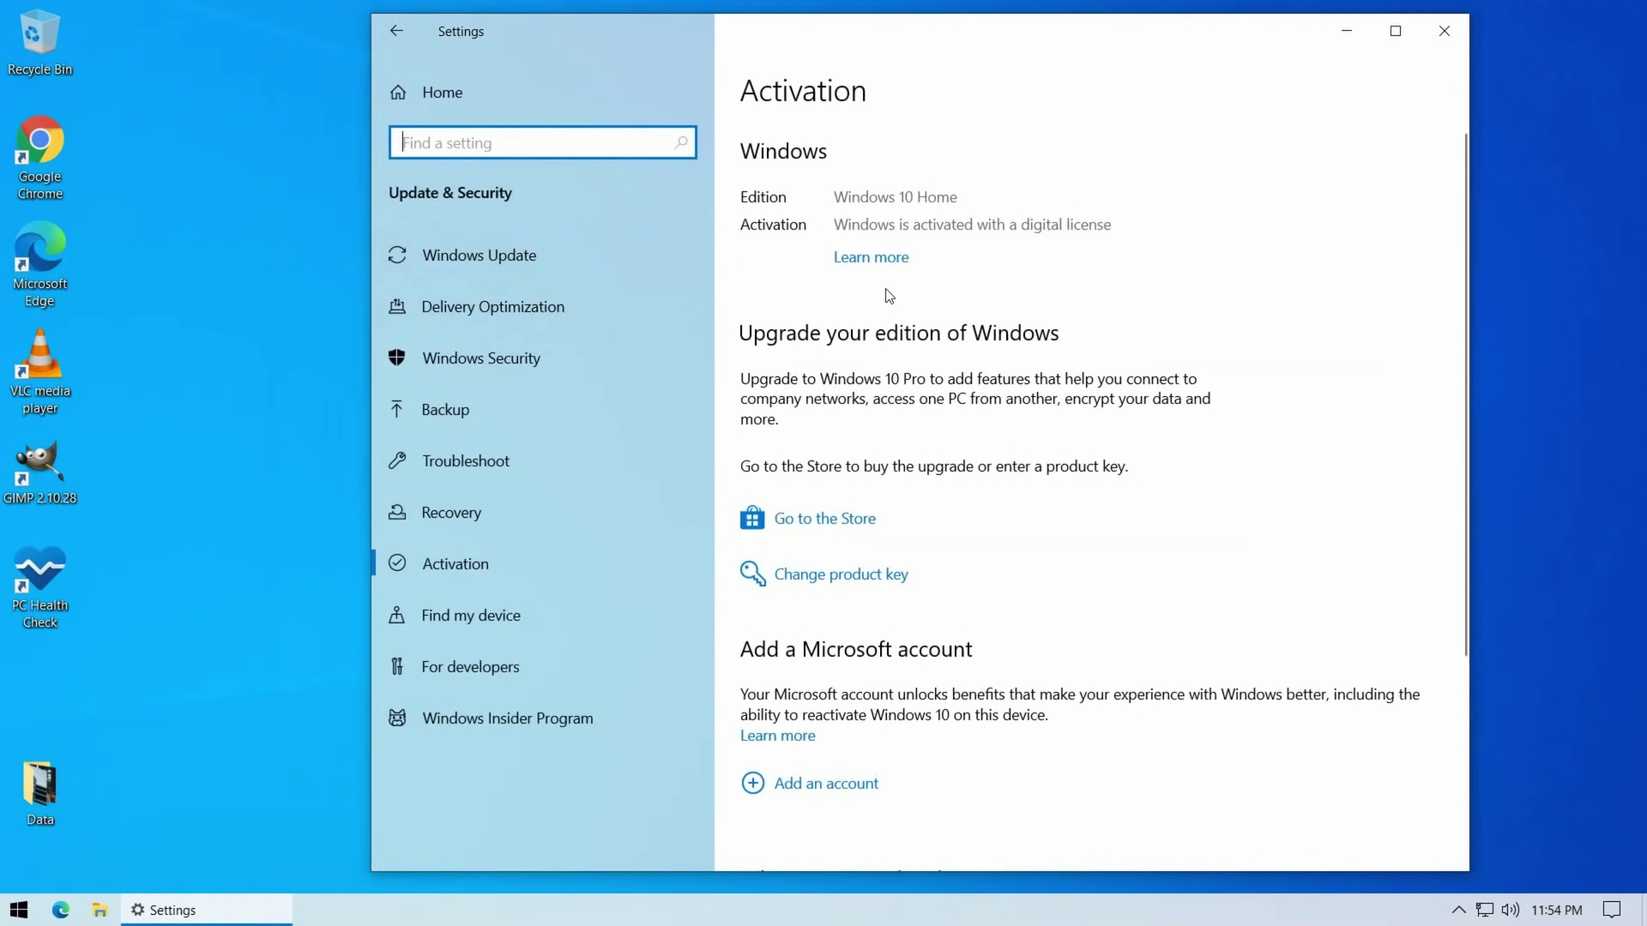
Run PC Health Check's Windows 11 check, dismiss the failing result, and close the app
left_click(62, 575)
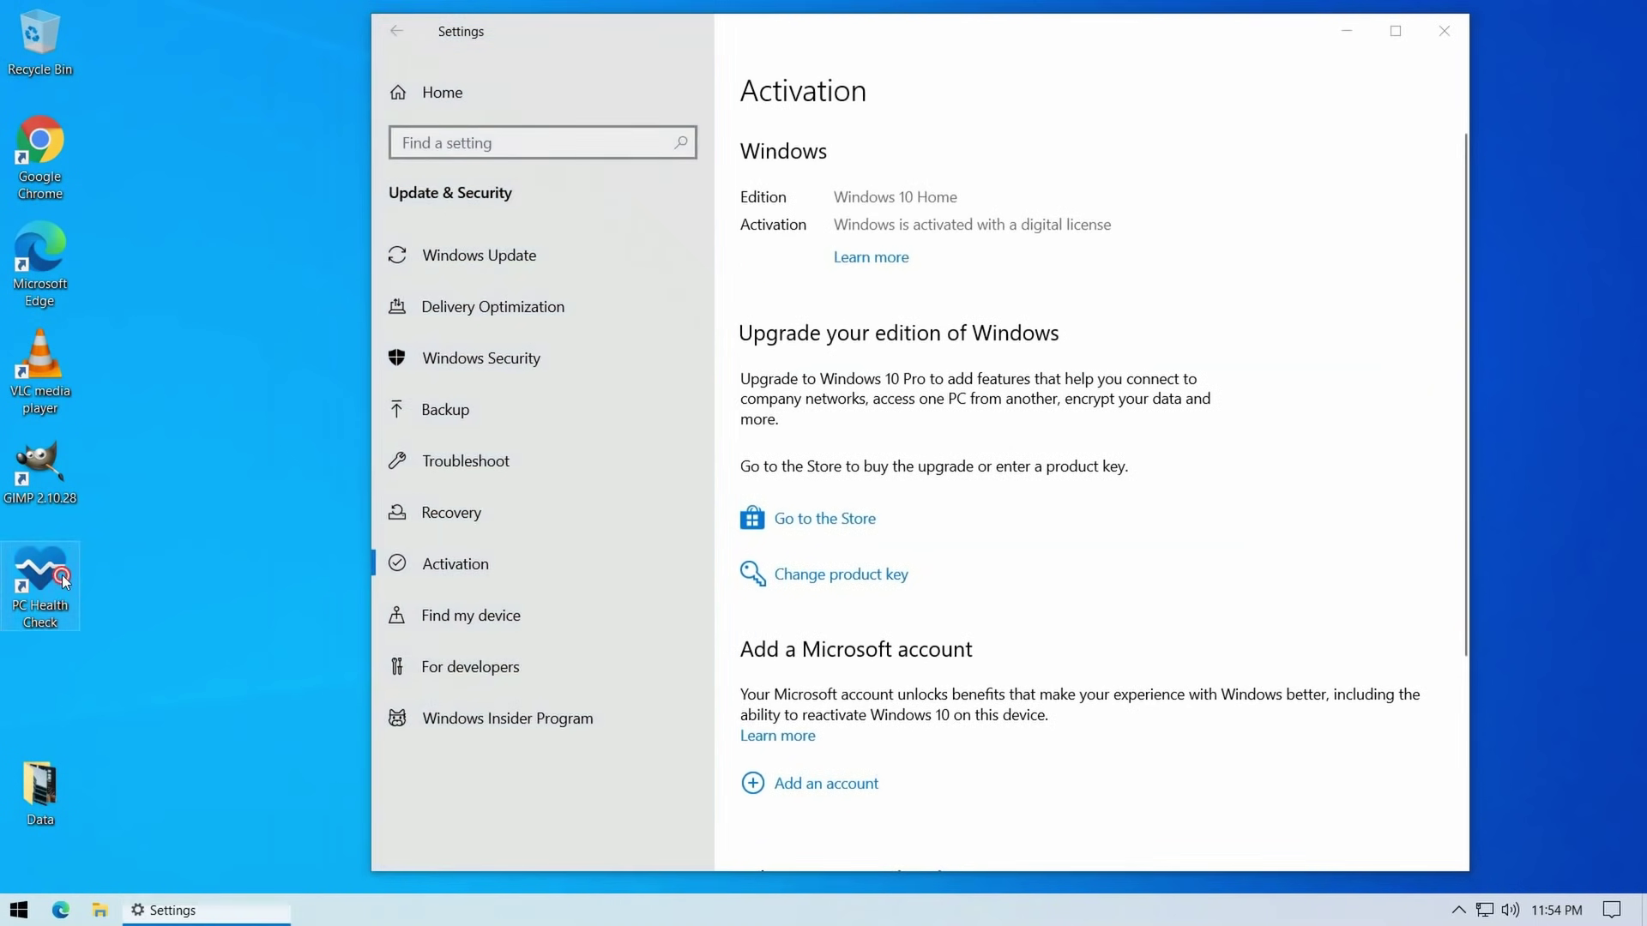
double_click(61, 575)
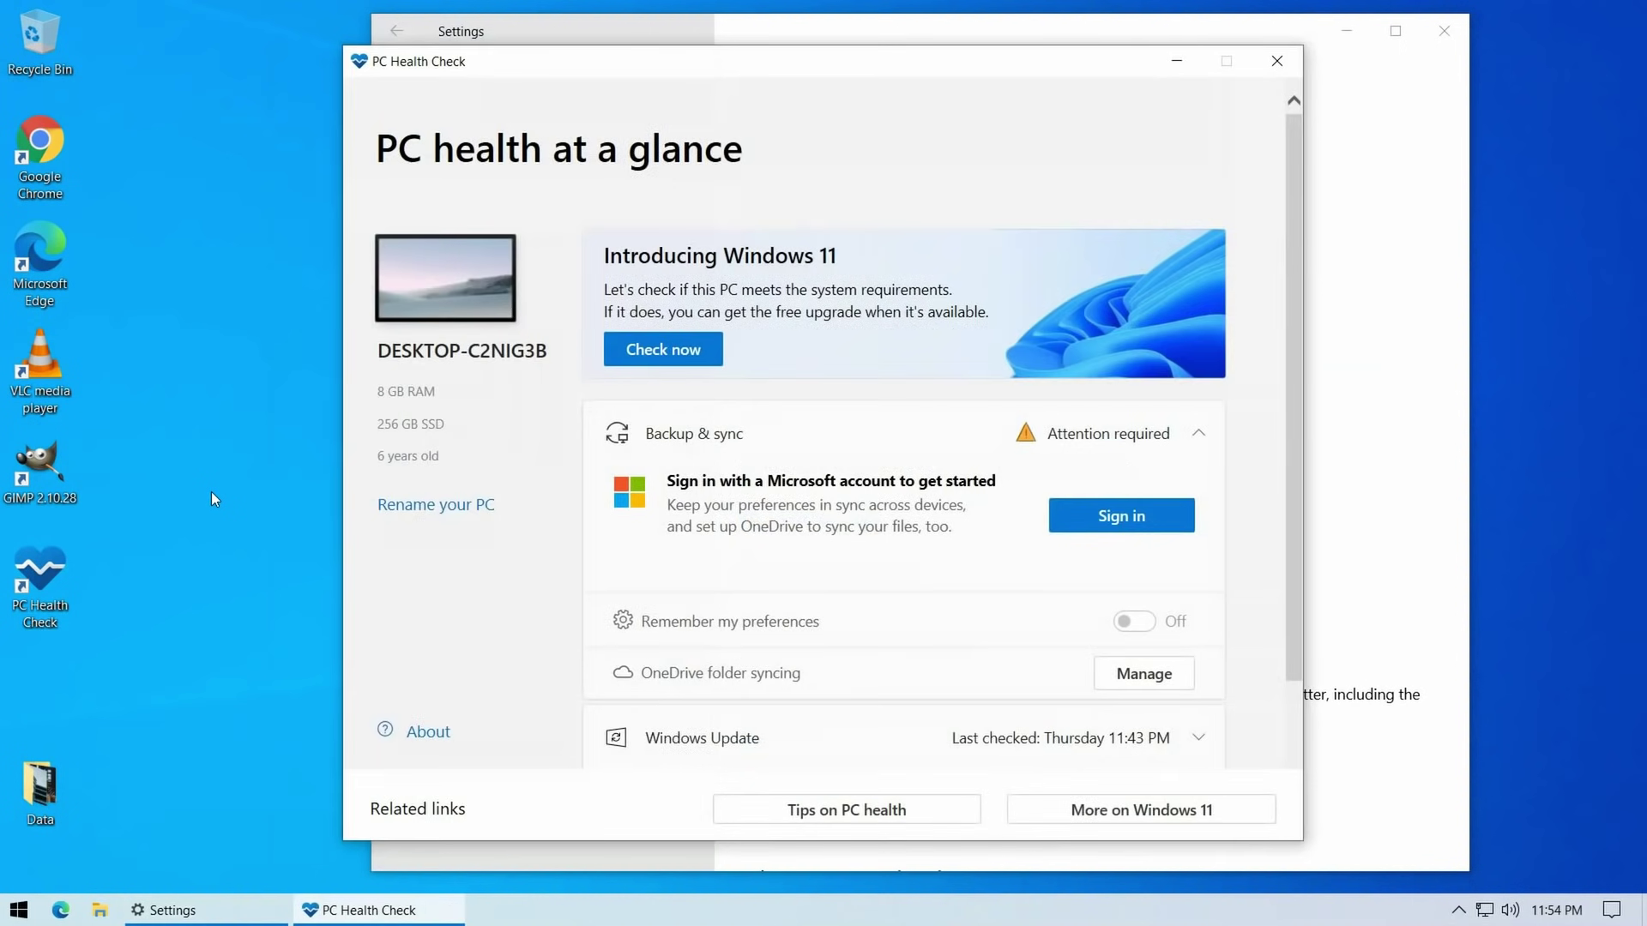
left_click(671, 364)
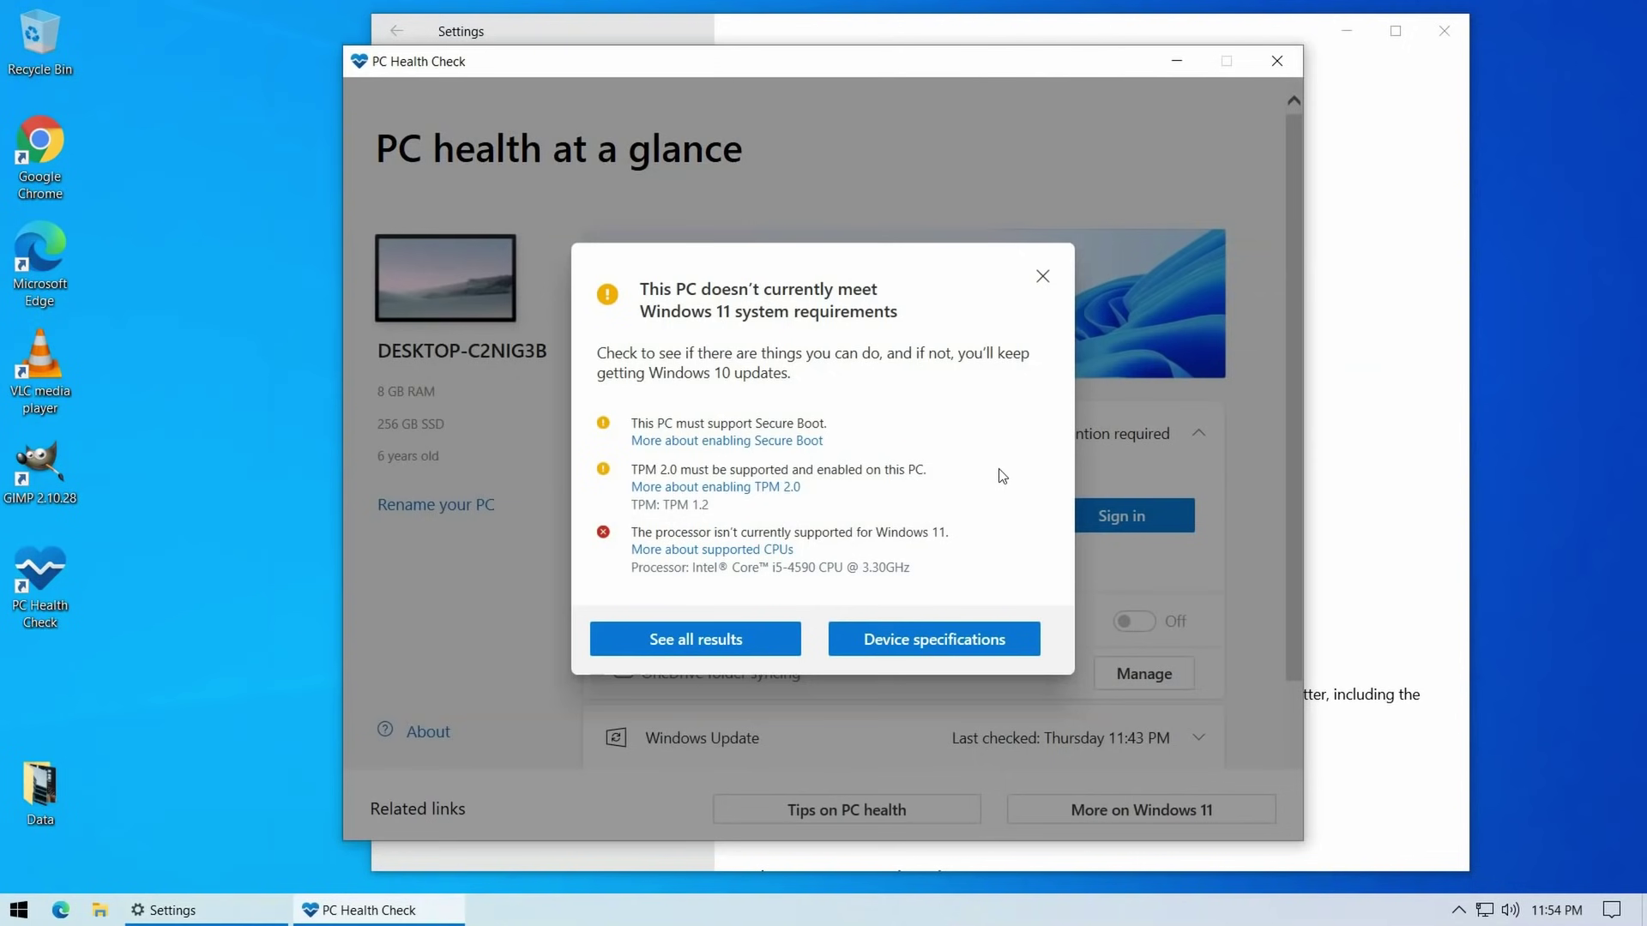
left_click(1043, 276)
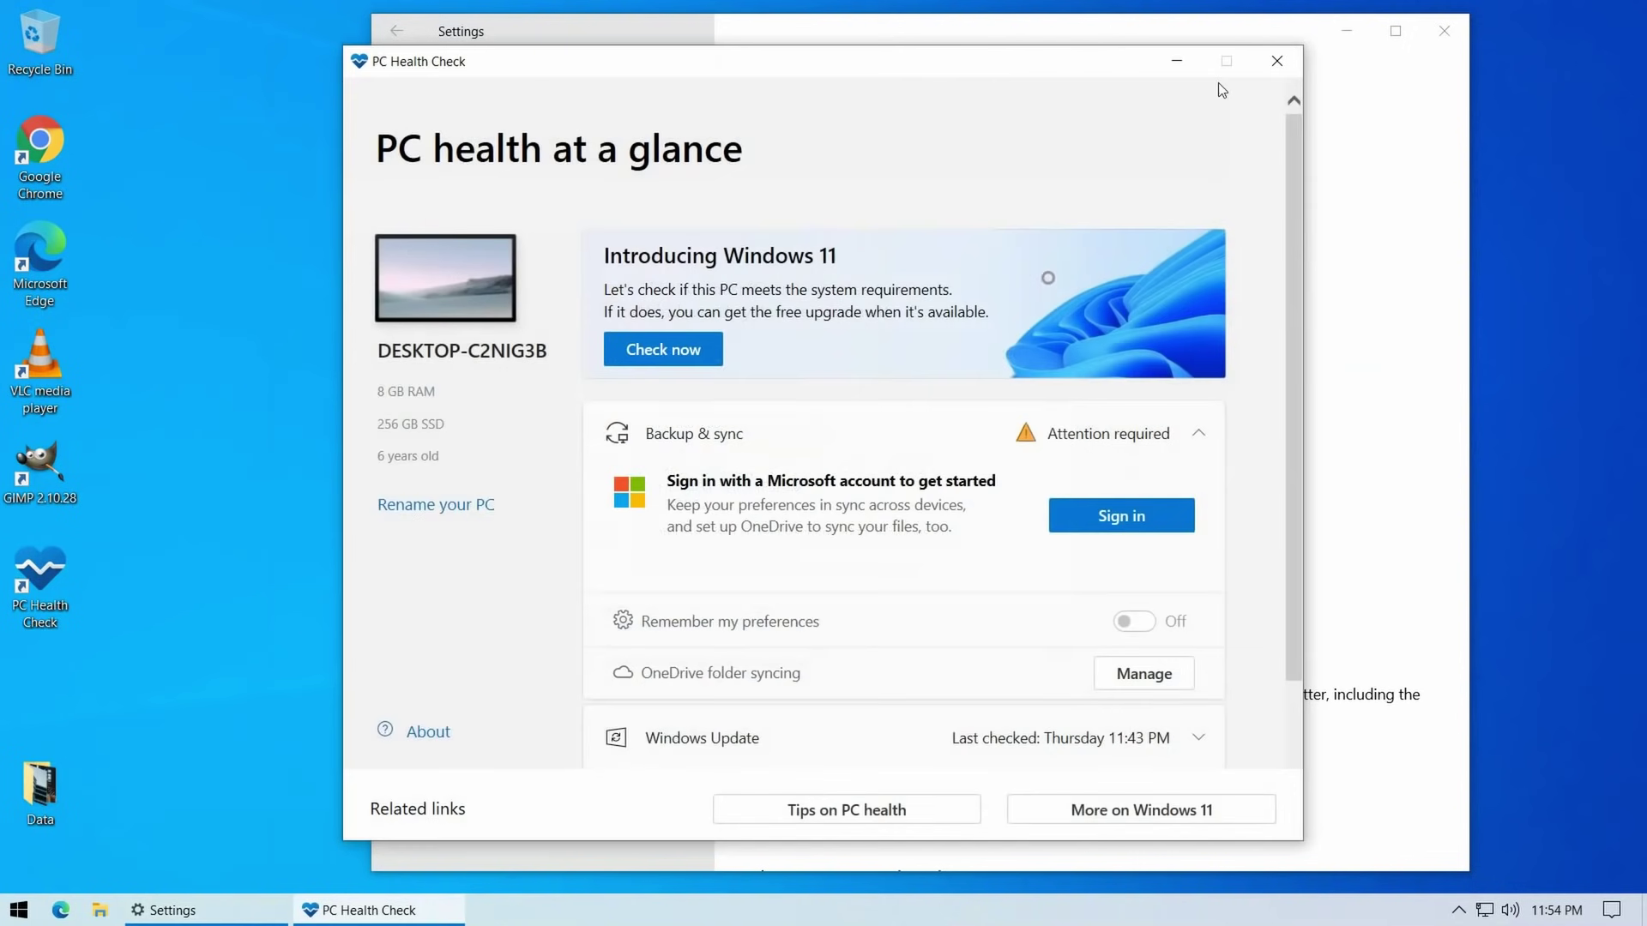
left_click(1272, 60)
Close Settings, accept Edge's privacy notice, and search the web for 'download windows 10'
left_click(1439, 31)
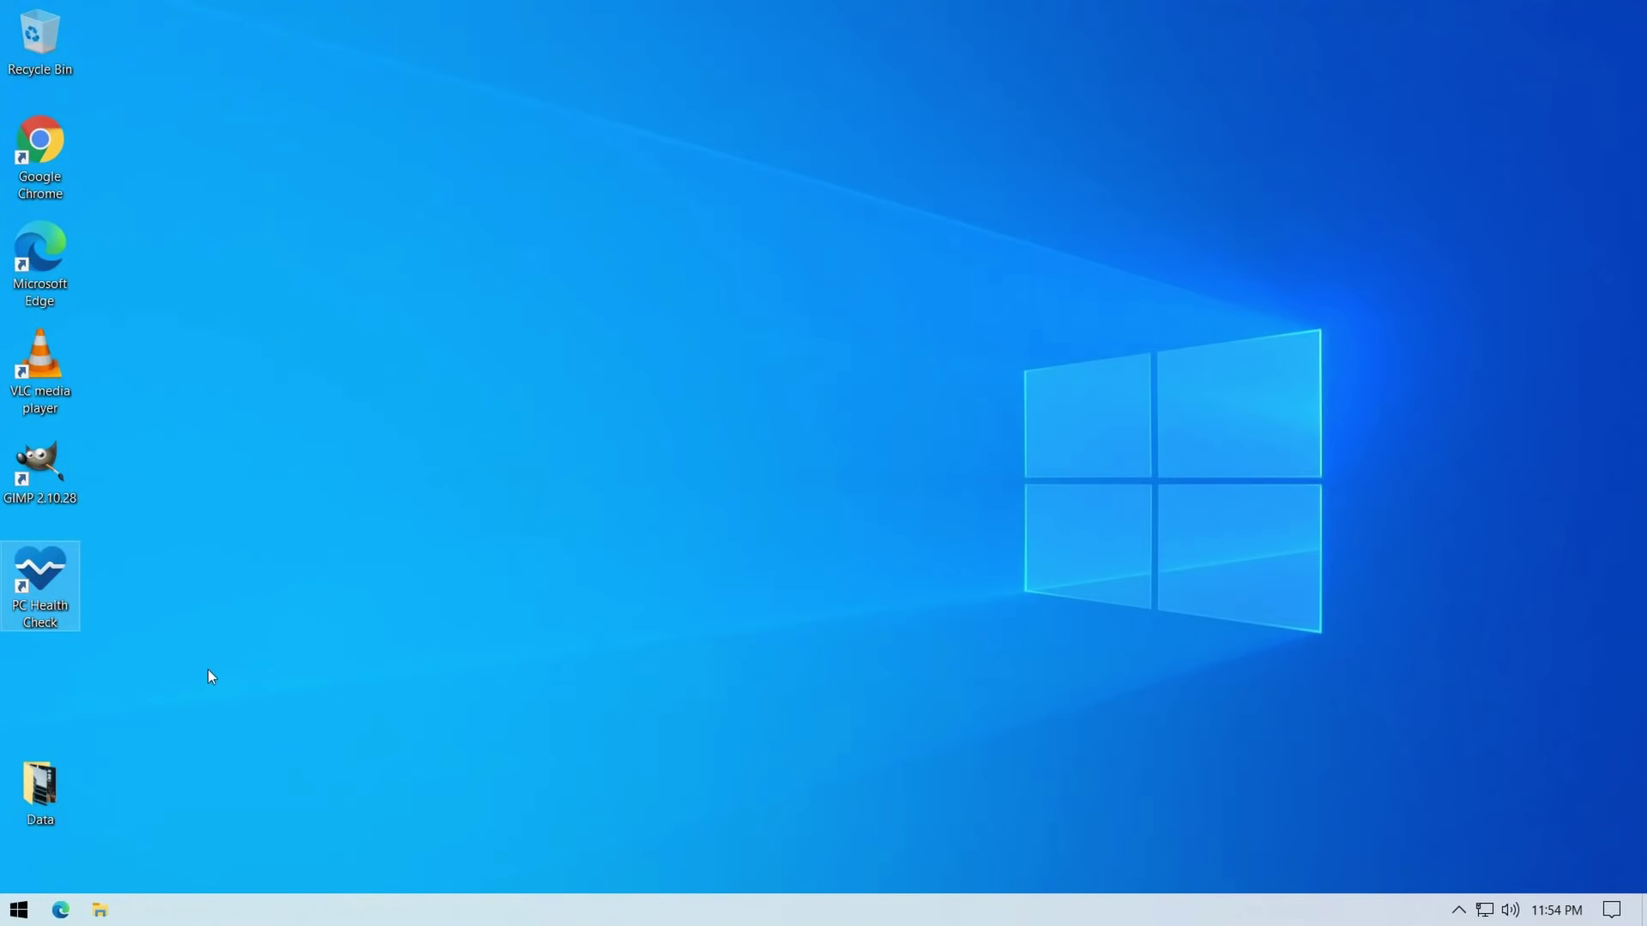
left_click(59, 911)
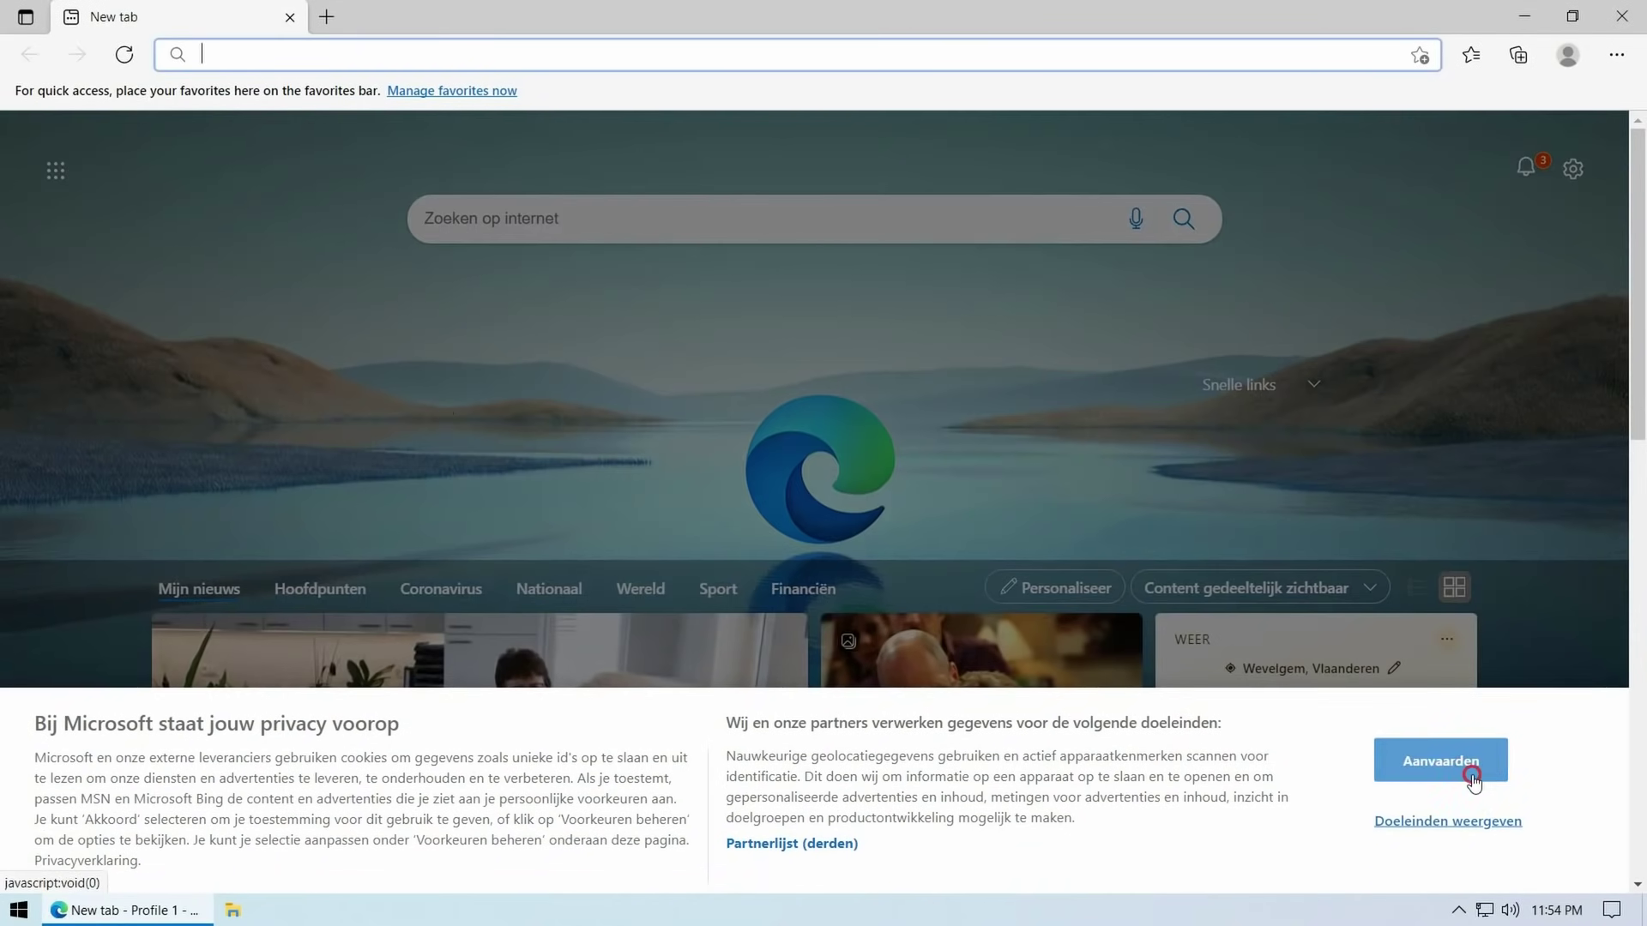
left_click(1468, 772)
left_click(581, 61)
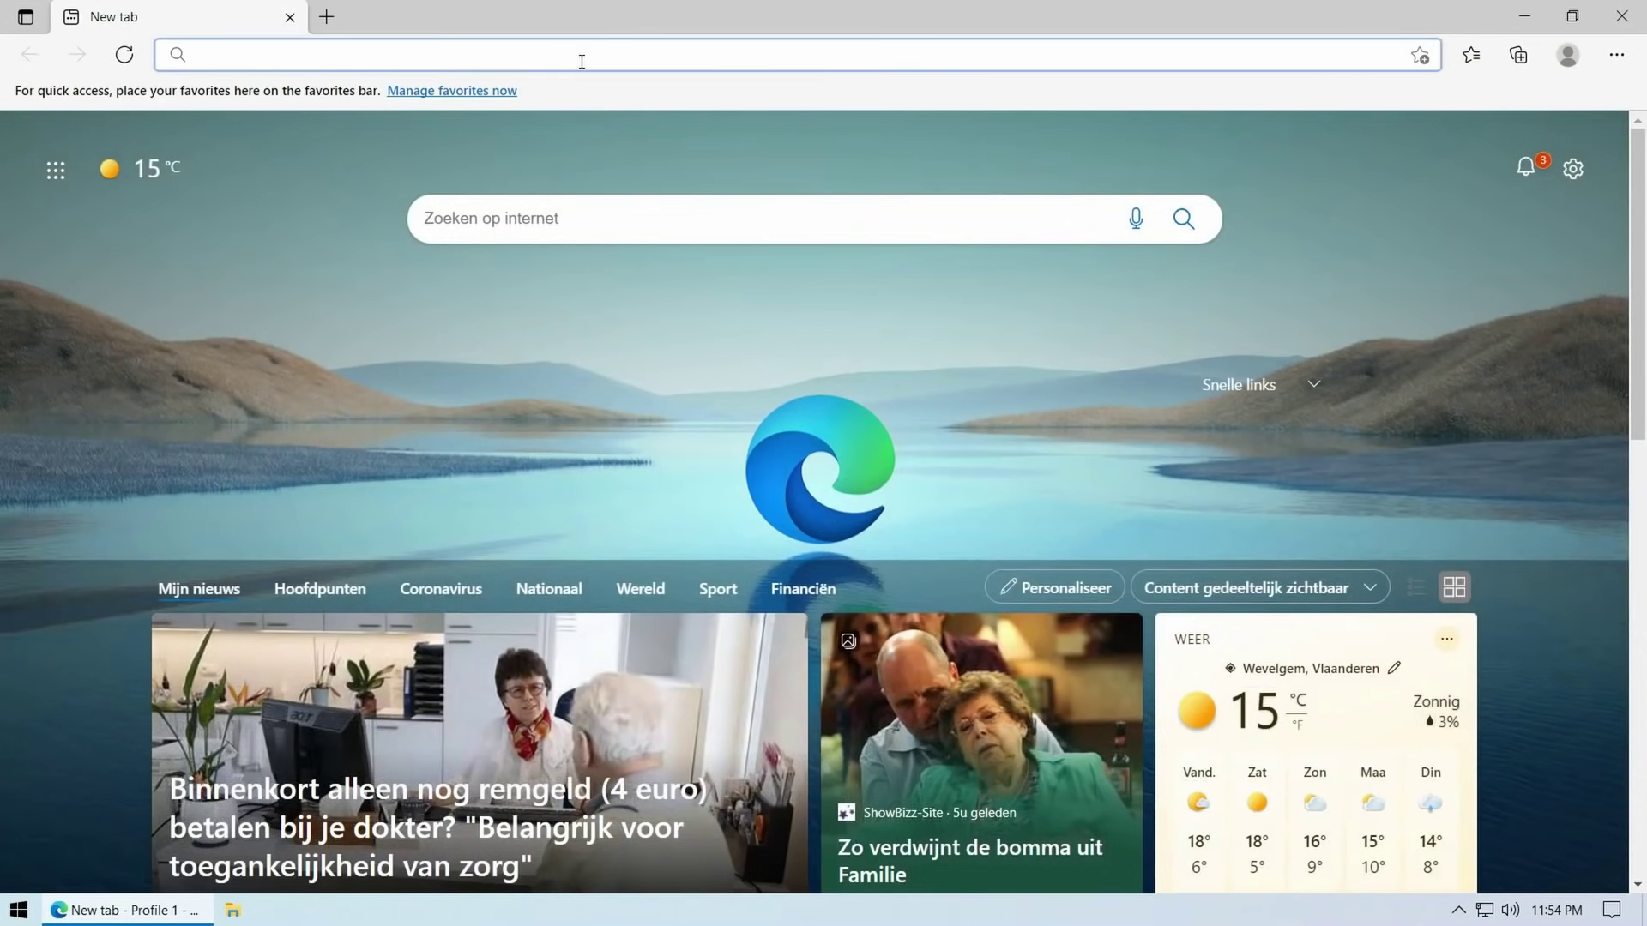
type("downl")
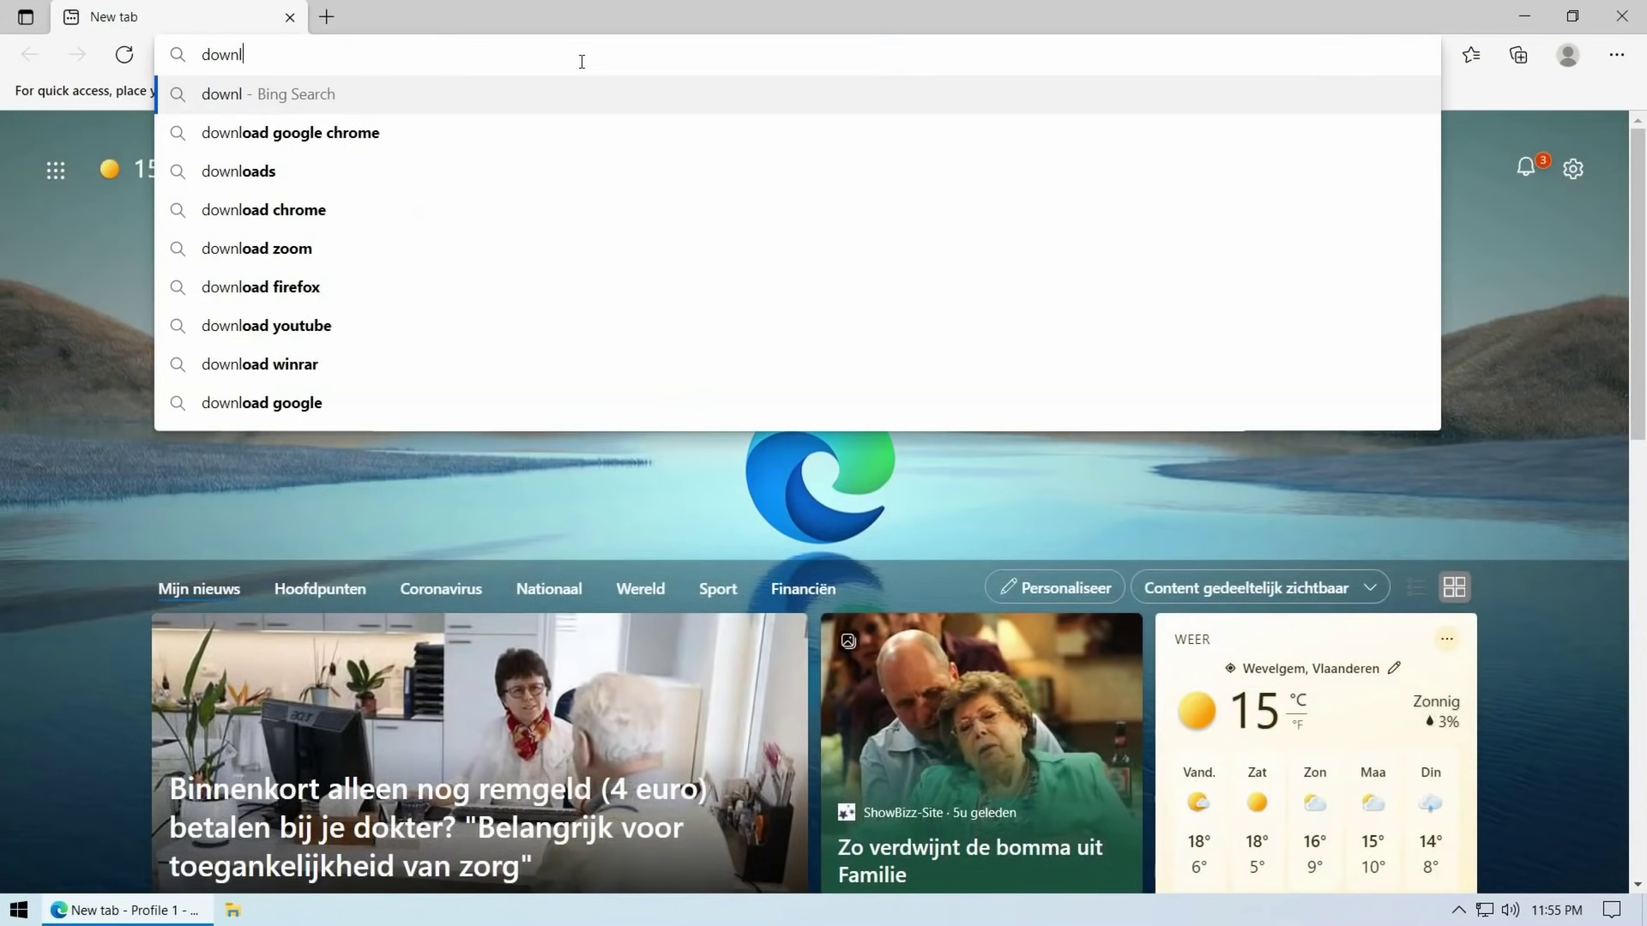
type("oad windows 10")
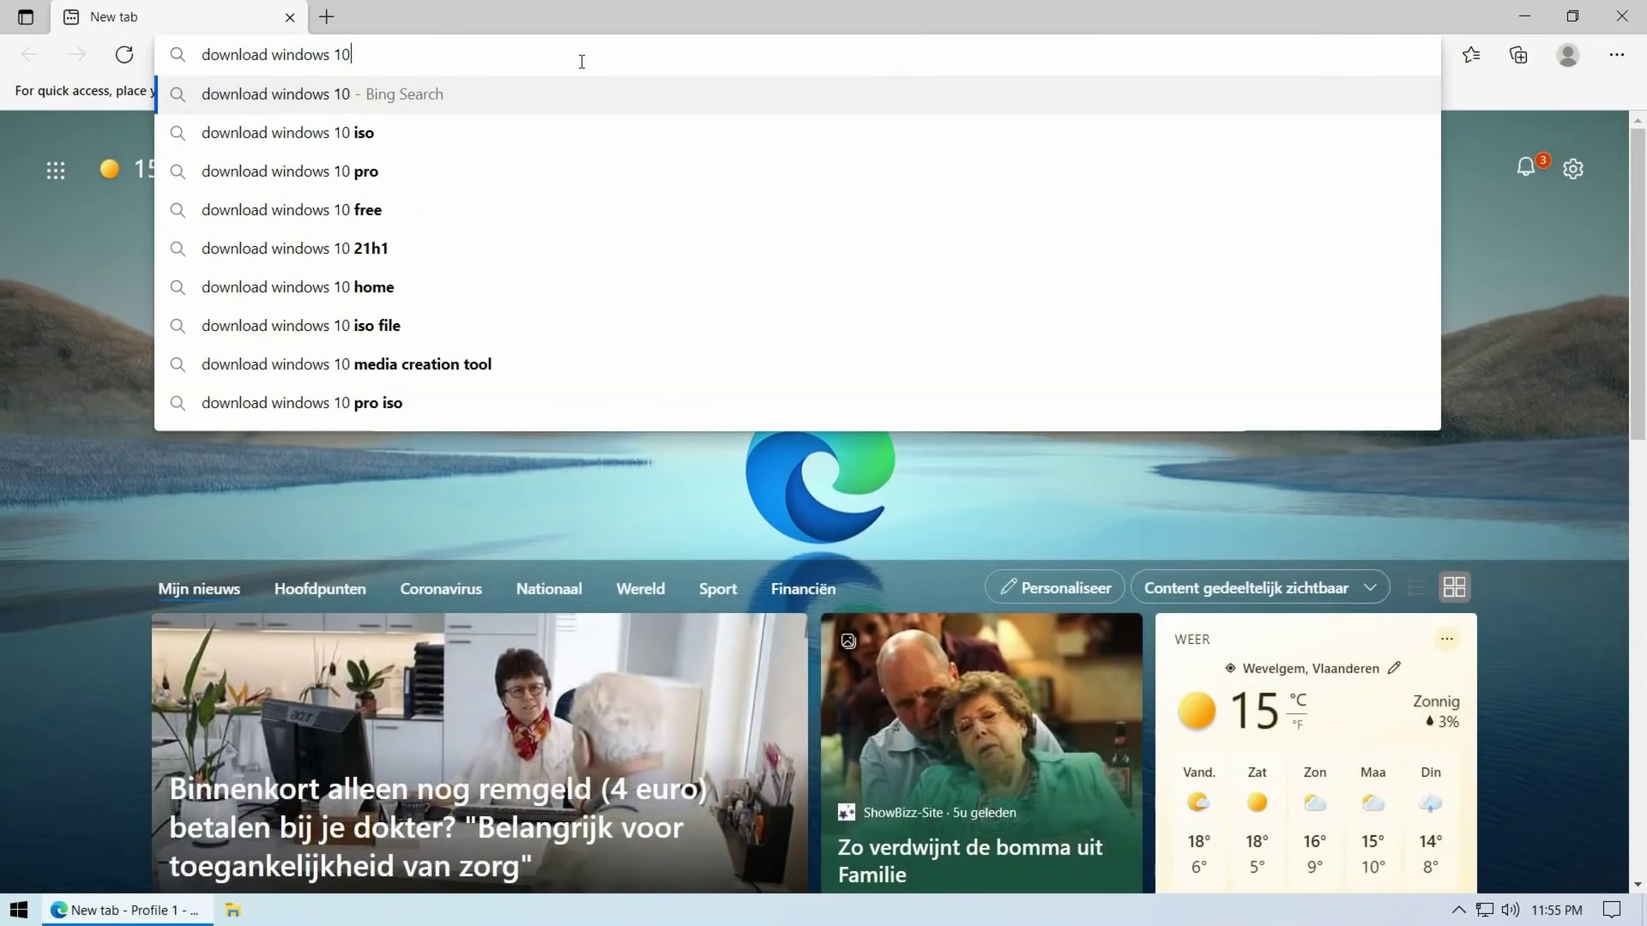
key("Return")
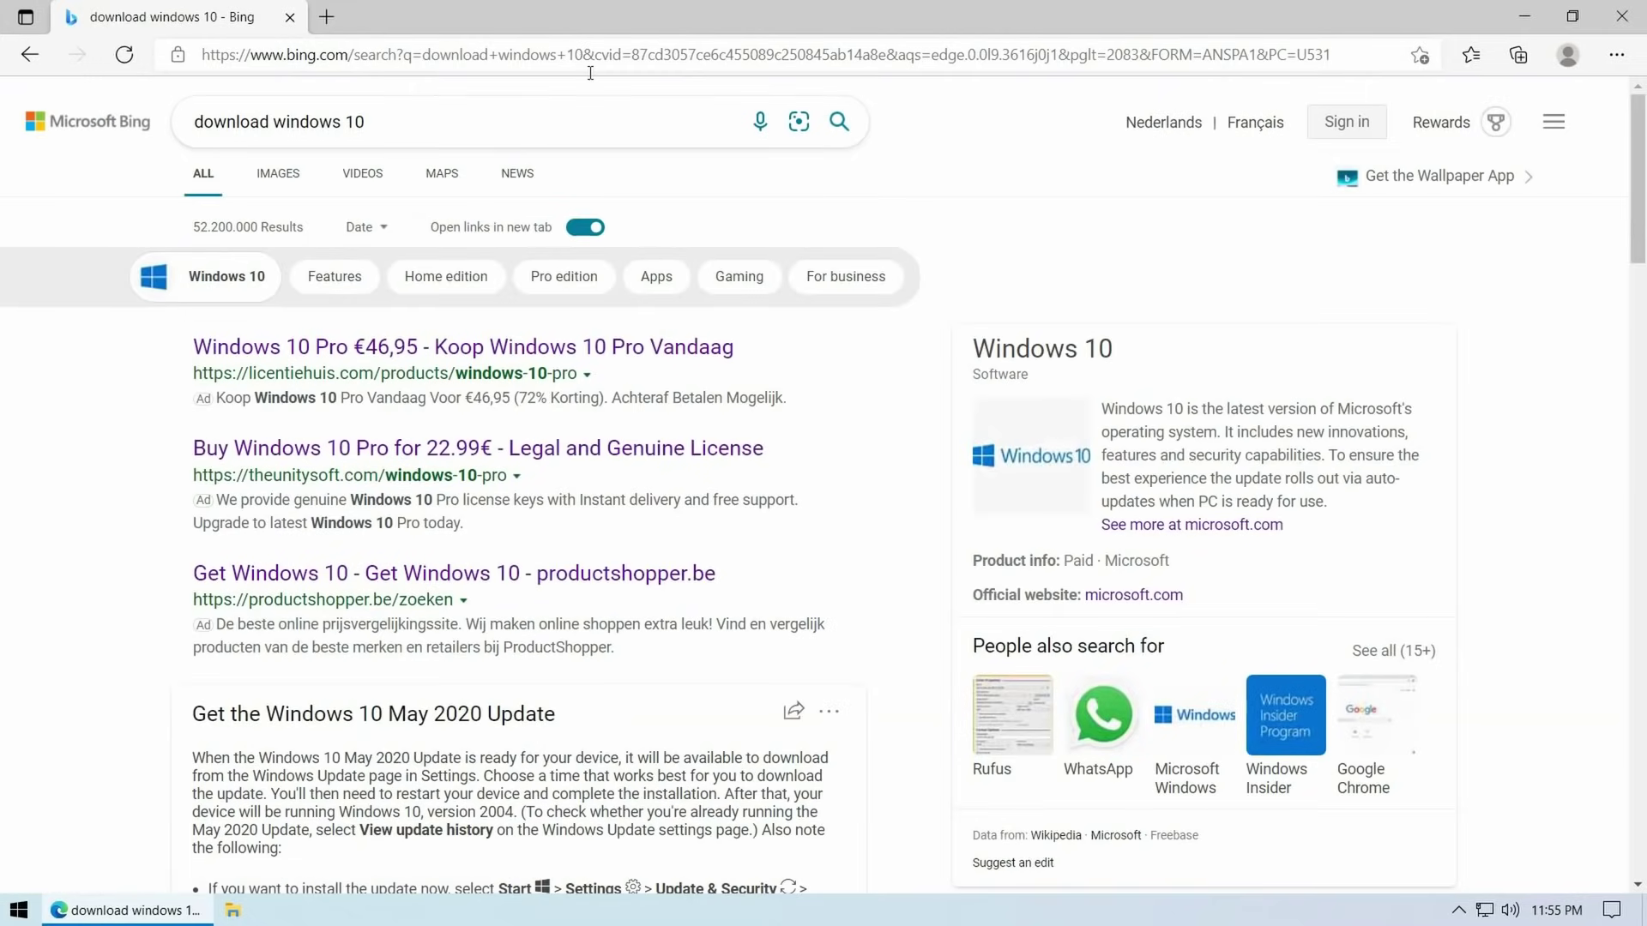
scroll(643, 260, "down", 2)
scroll(643, 262, "down", 1)
scroll(646, 261, "down", 4)
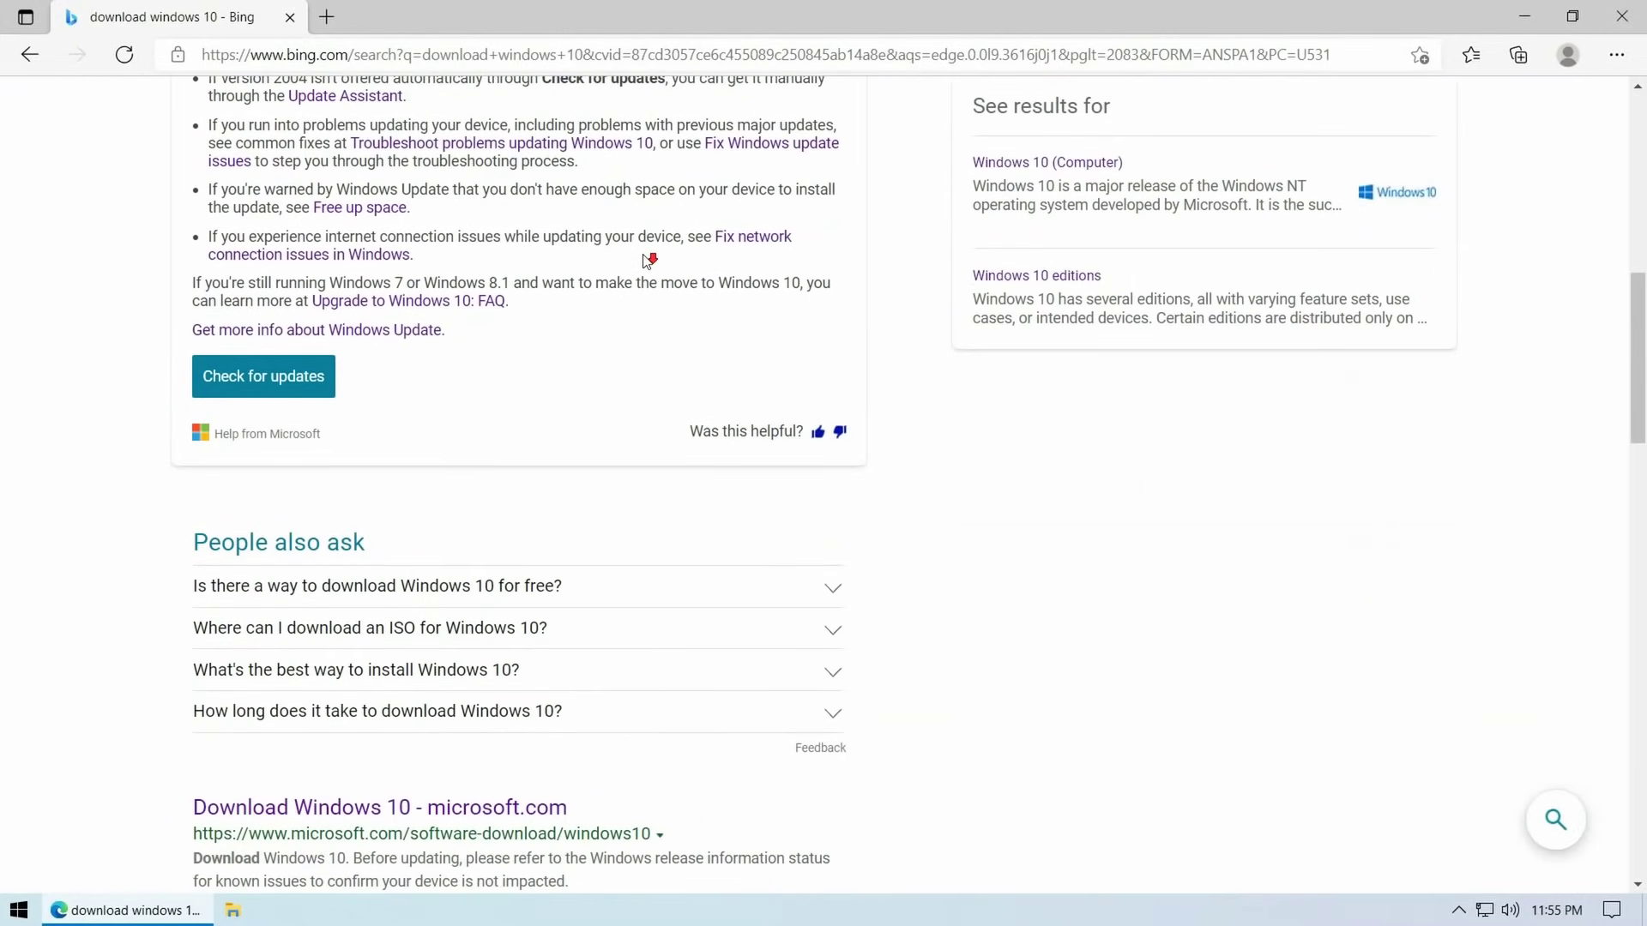
scroll(644, 262, "down", 1)
scroll(644, 260, "down", 2)
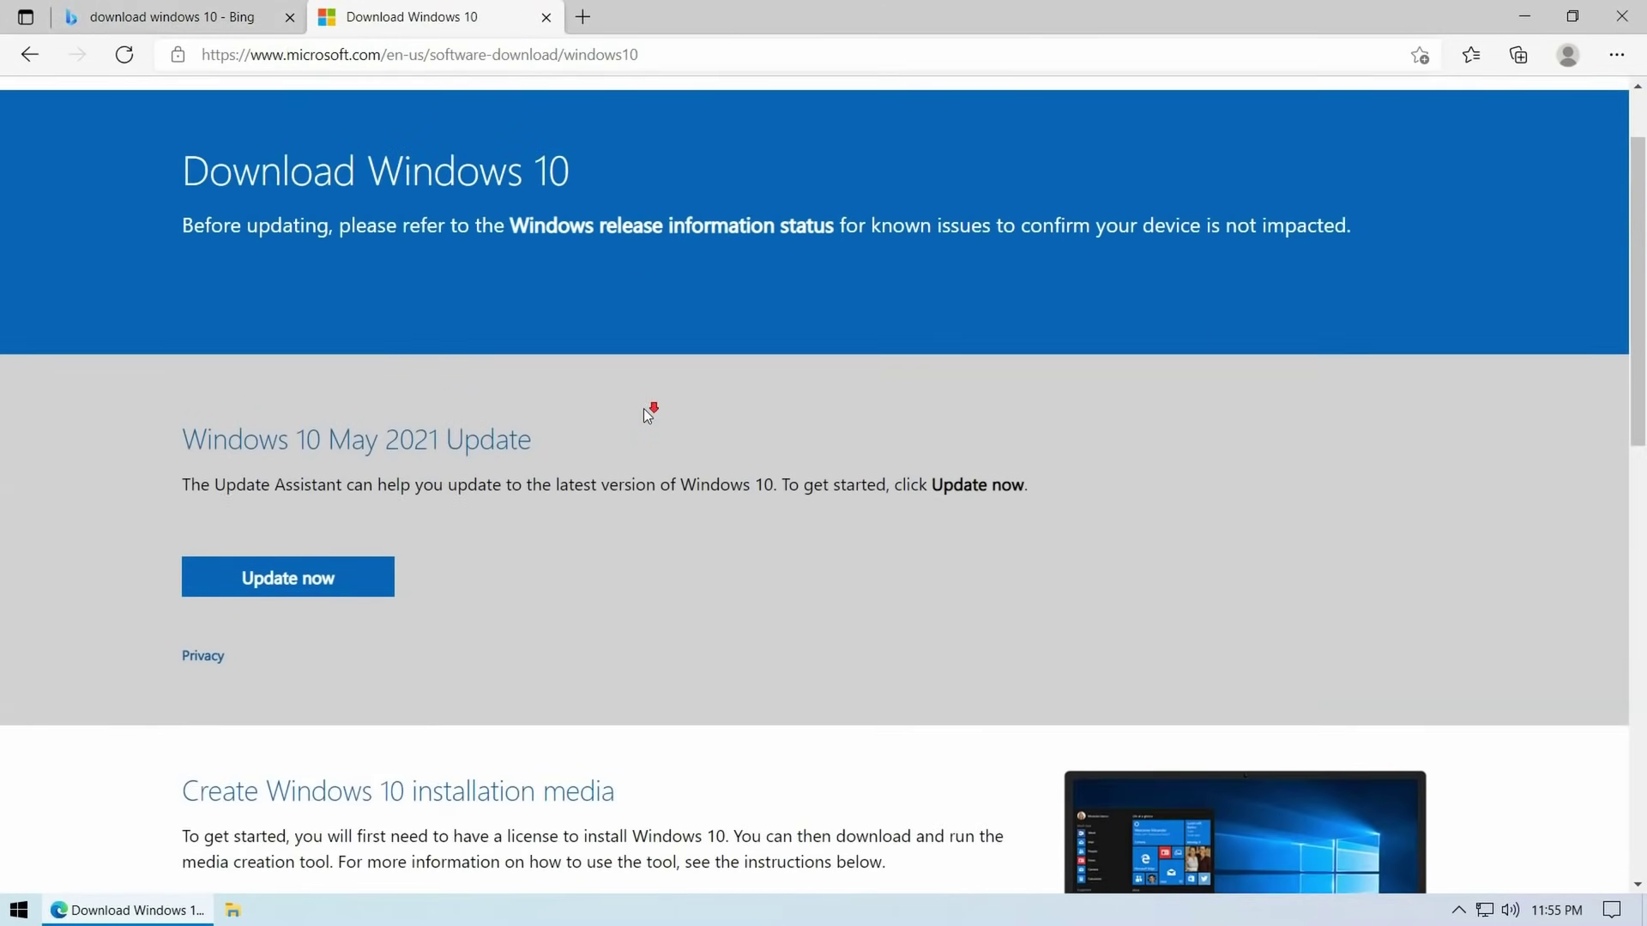
scroll(645, 415, "down", 1)
scroll(645, 415, "down", 1)
scroll(645, 415, "down", 1)
scroll(645, 414, "down", 1)
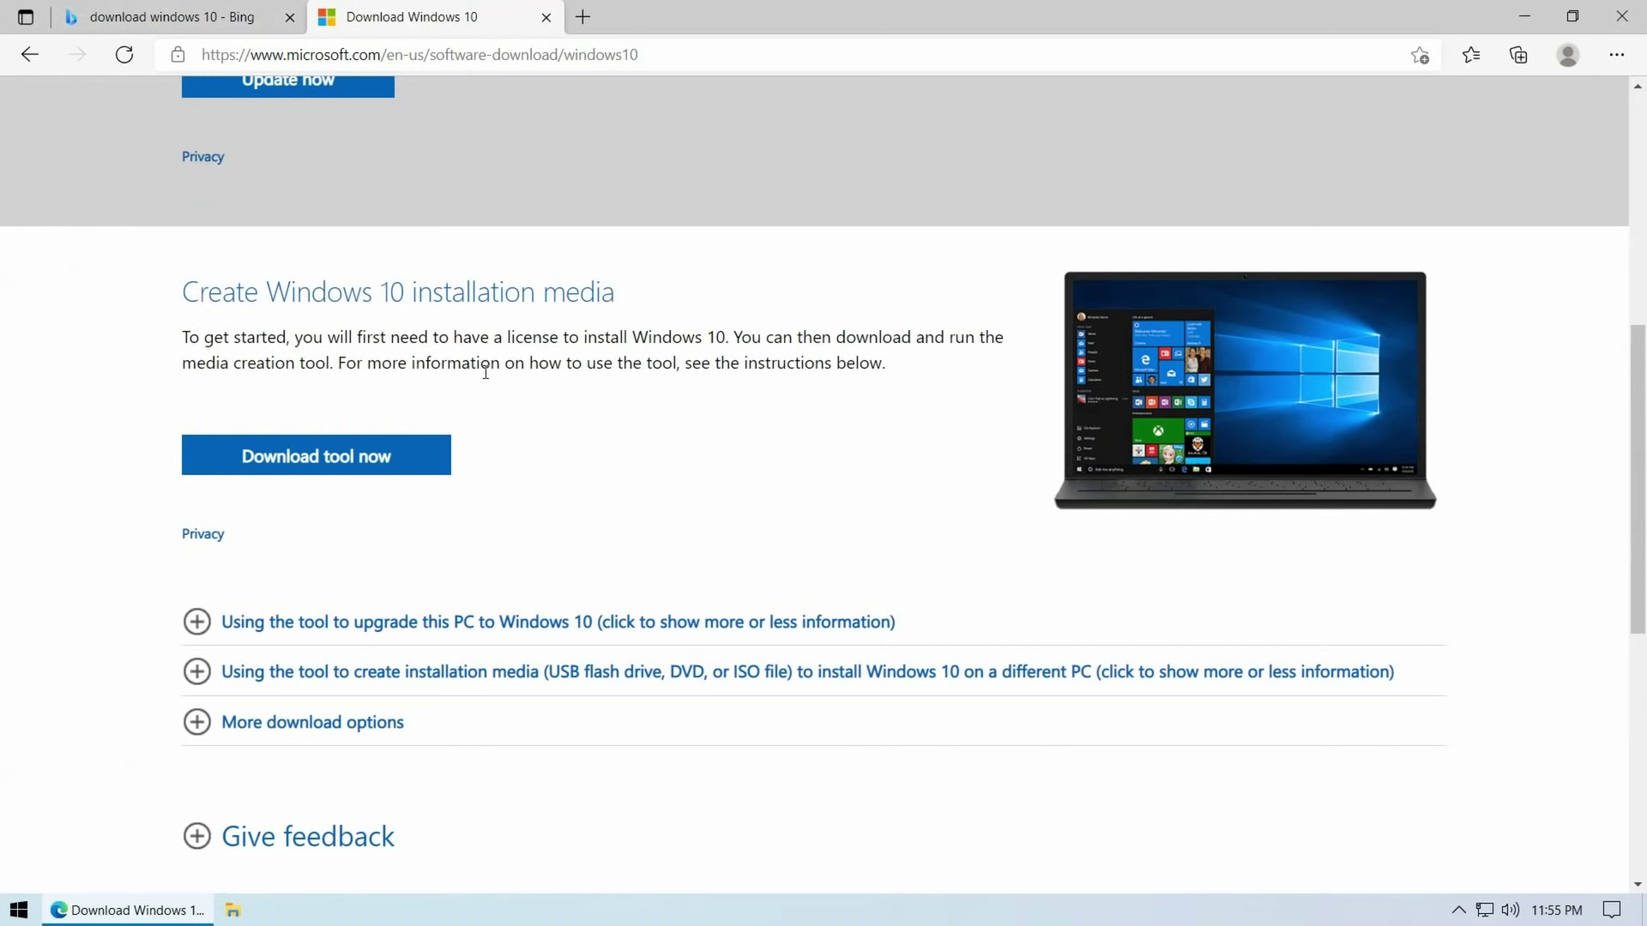
In Edge DevTools Network conditions, replace the default user agent with 'Chrome — Chrome OS'
left_click(1616, 55)
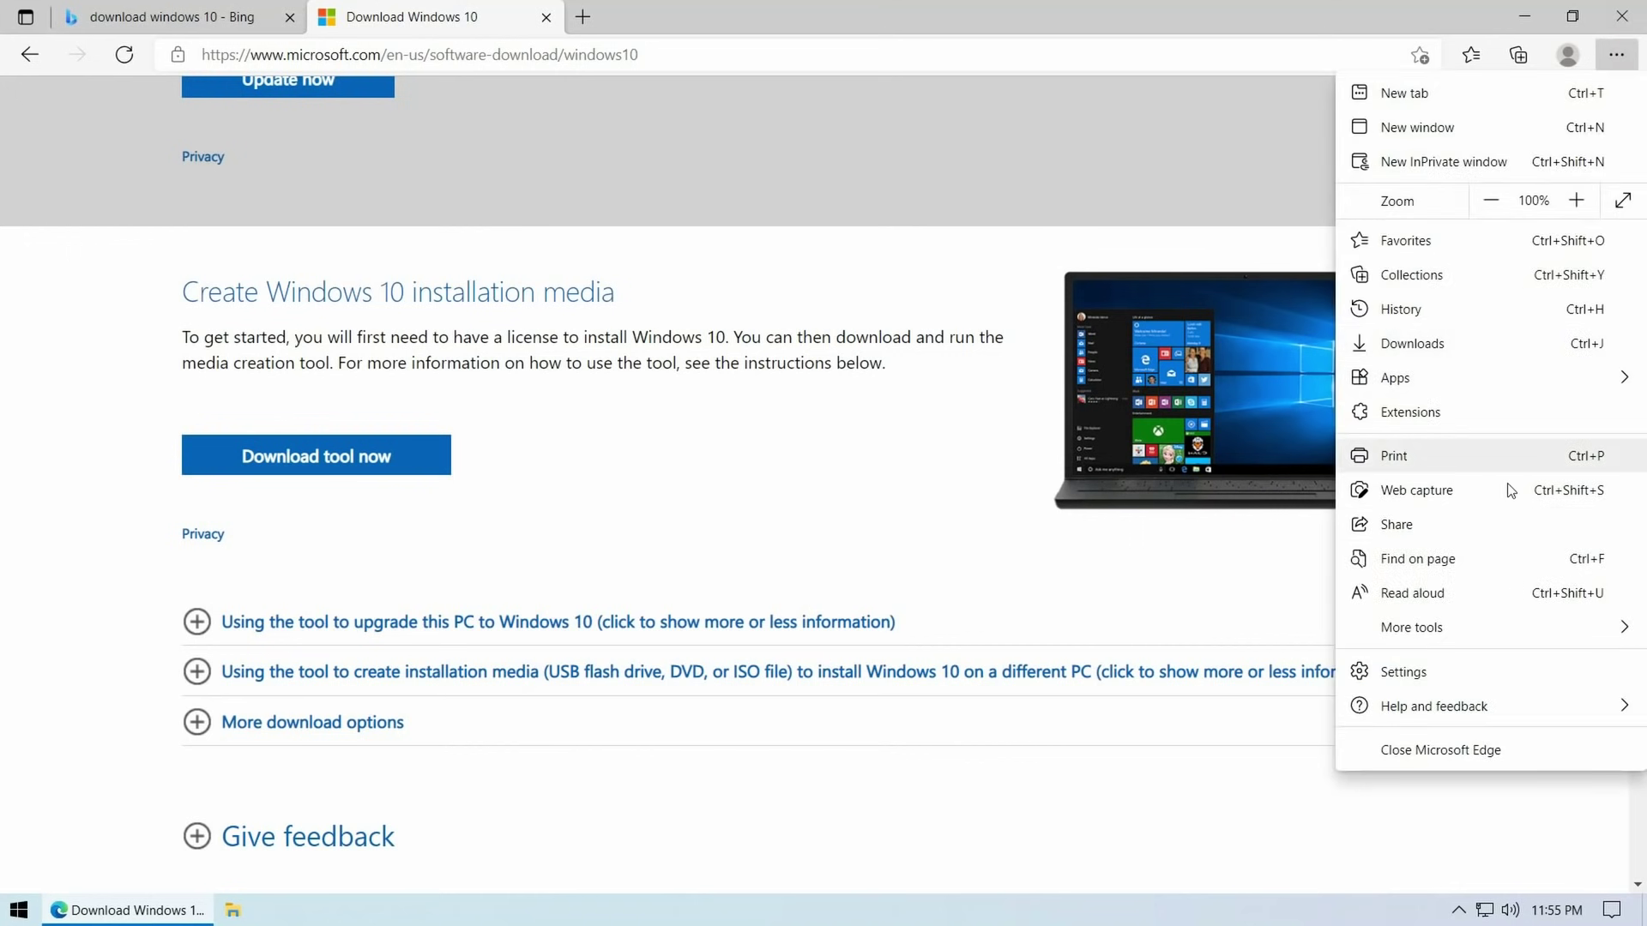
mouse_move(1413, 628)
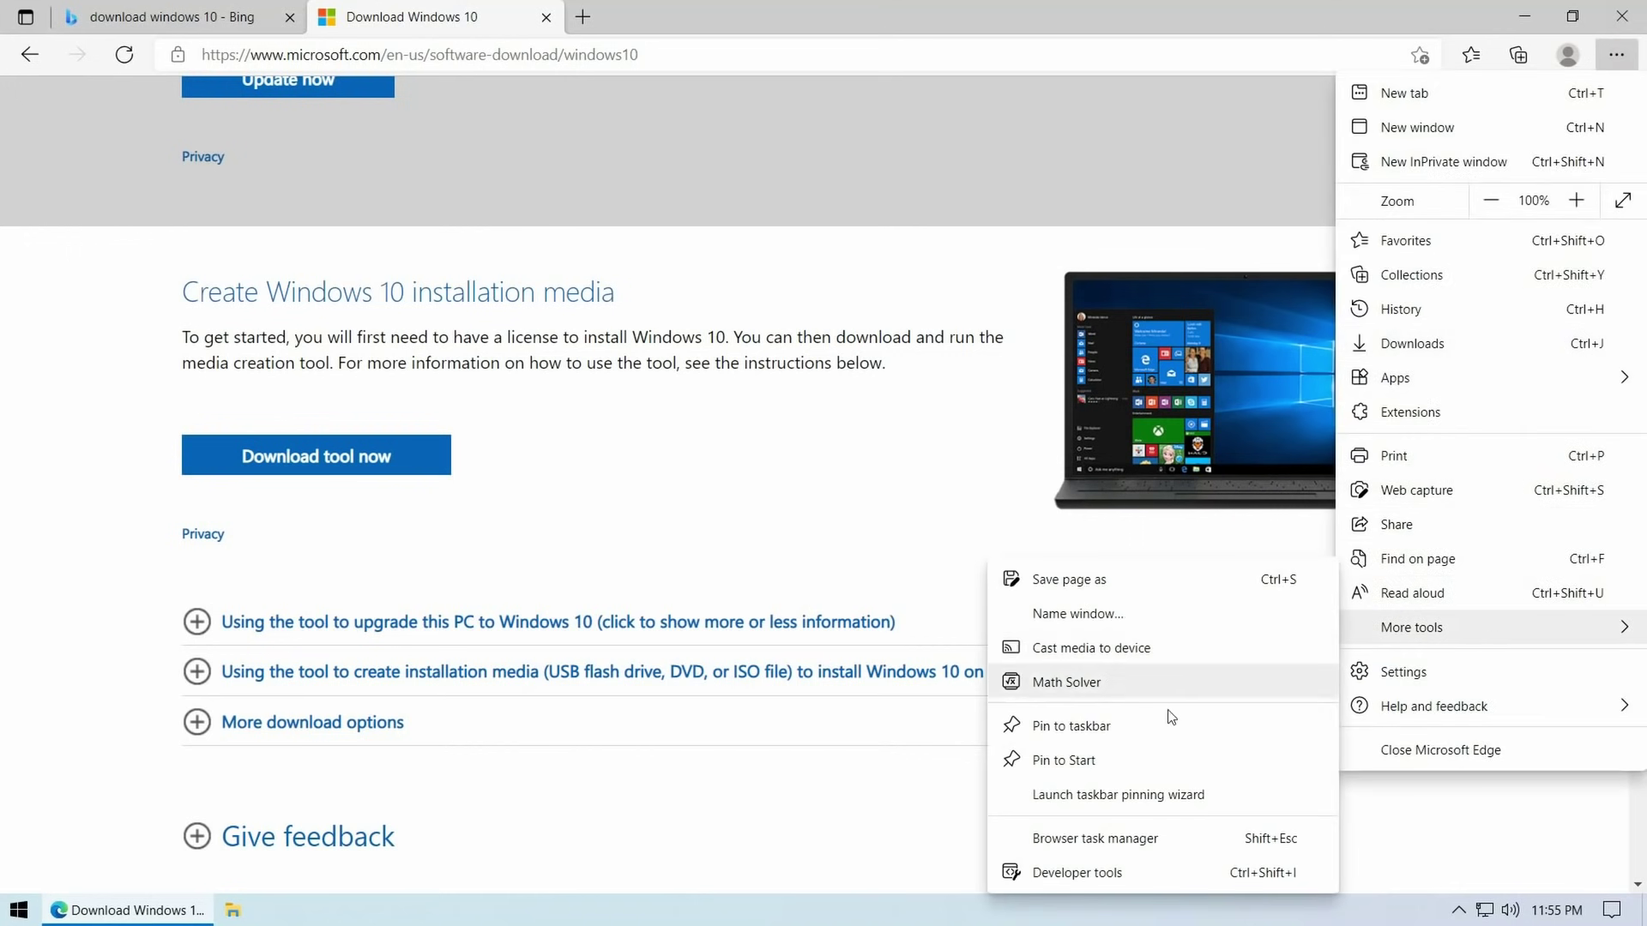
left_click(1099, 875)
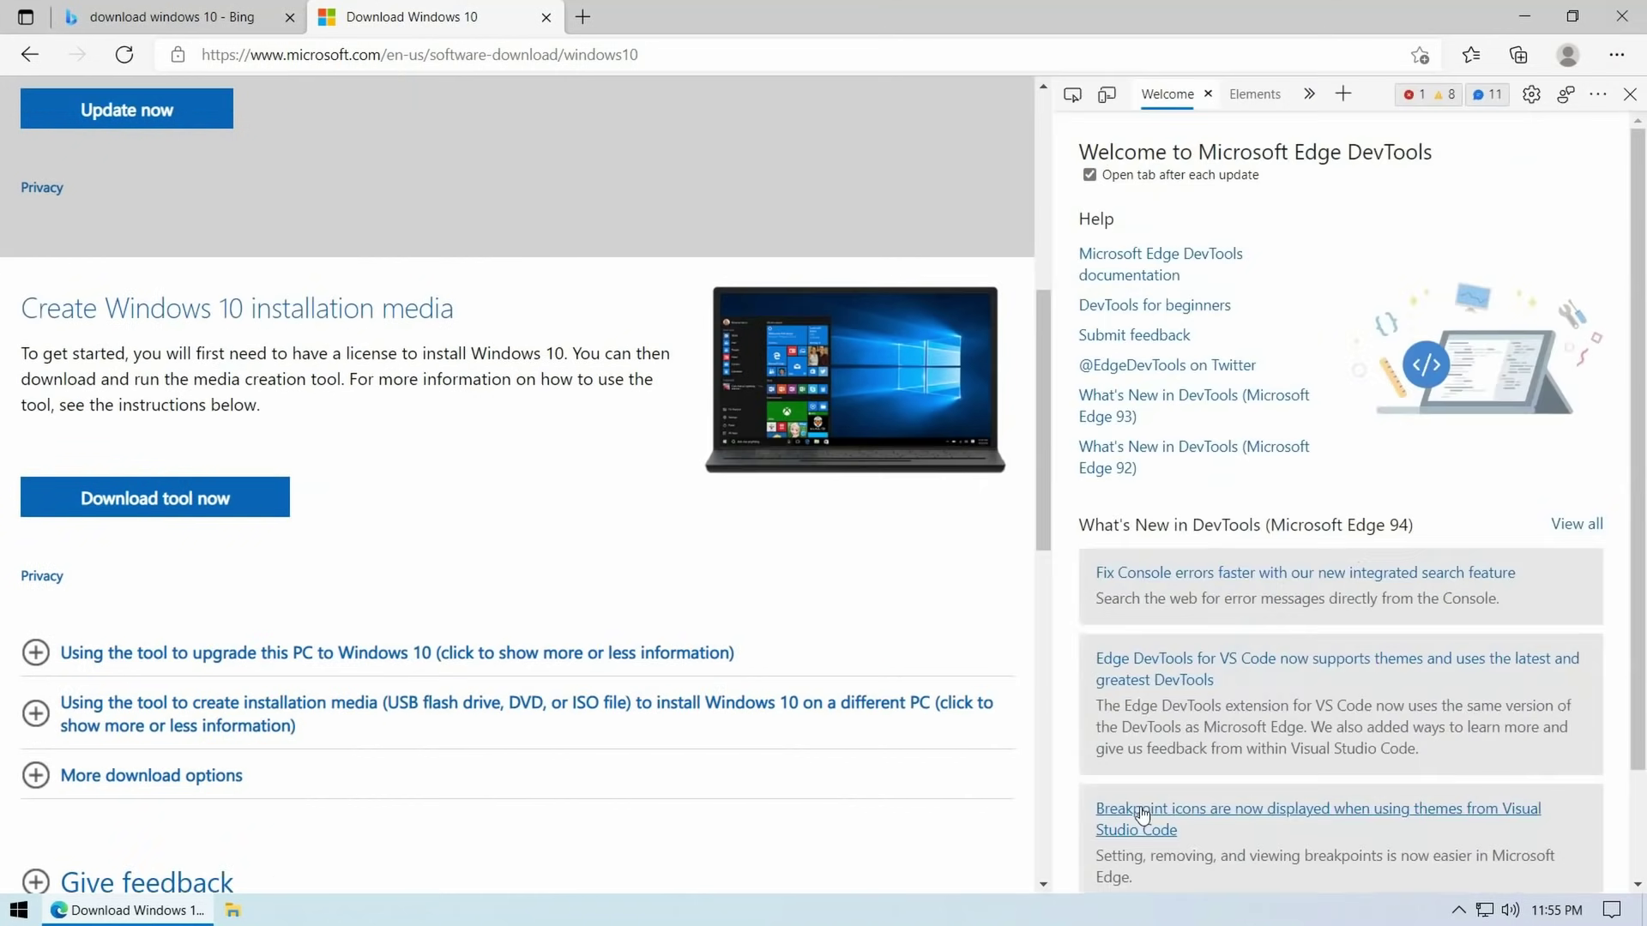
left_click(1597, 103)
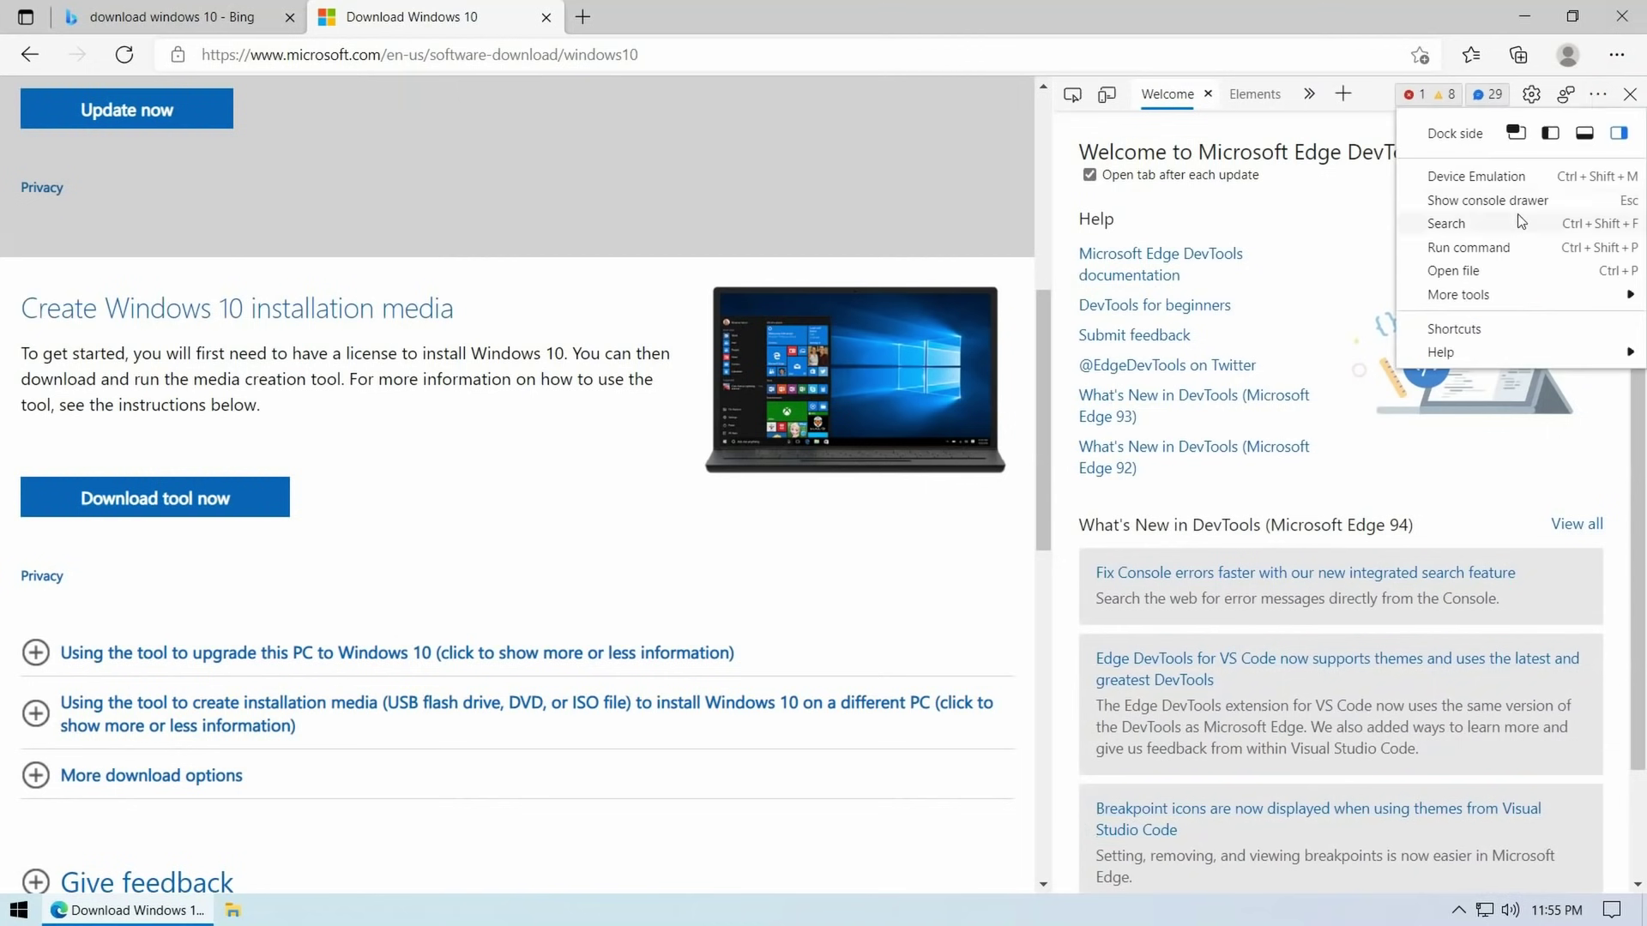
mouse_move(1457, 295)
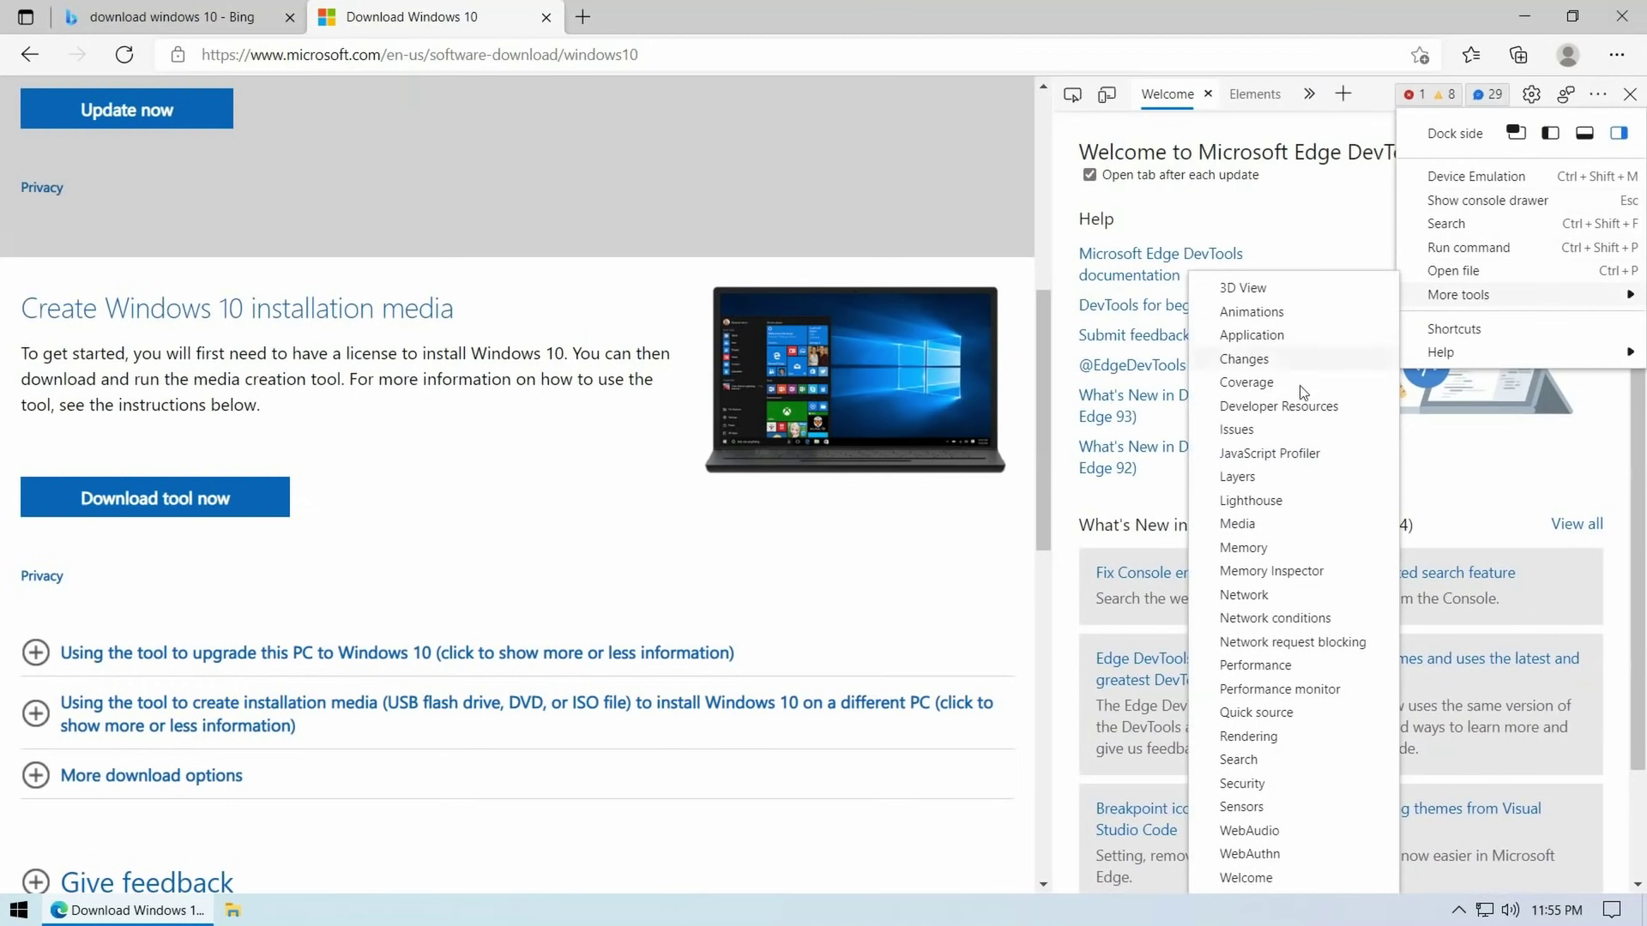
left_click(1258, 620)
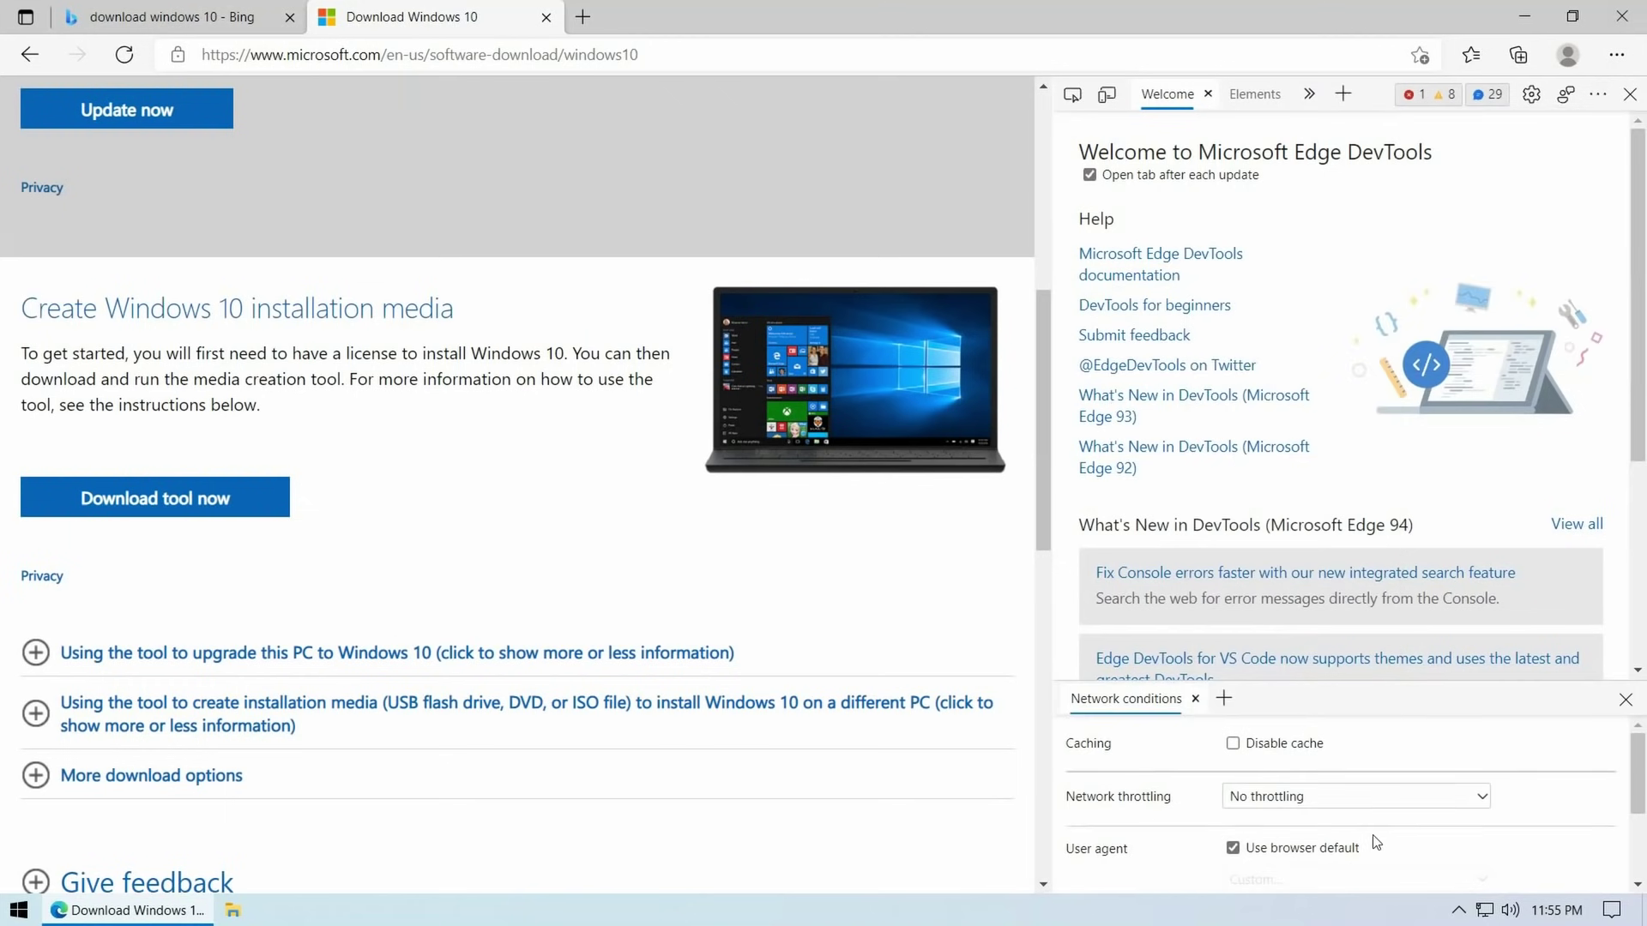
left_click(1320, 848)
scroll(1394, 830, "down", 1)
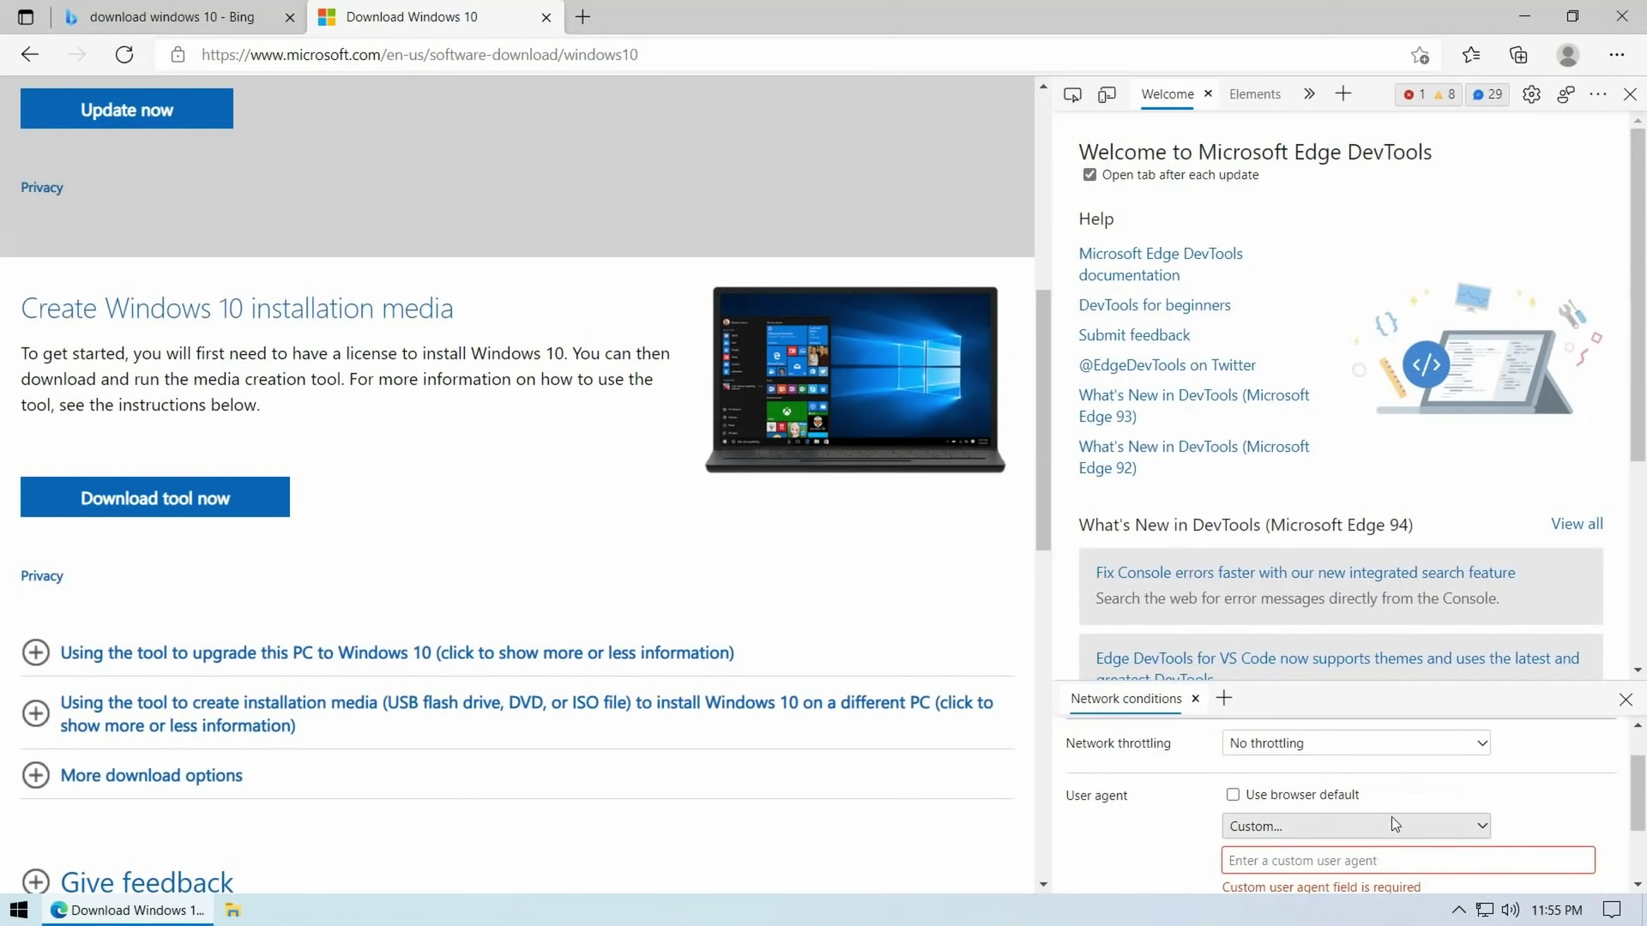
left_click(1391, 824)
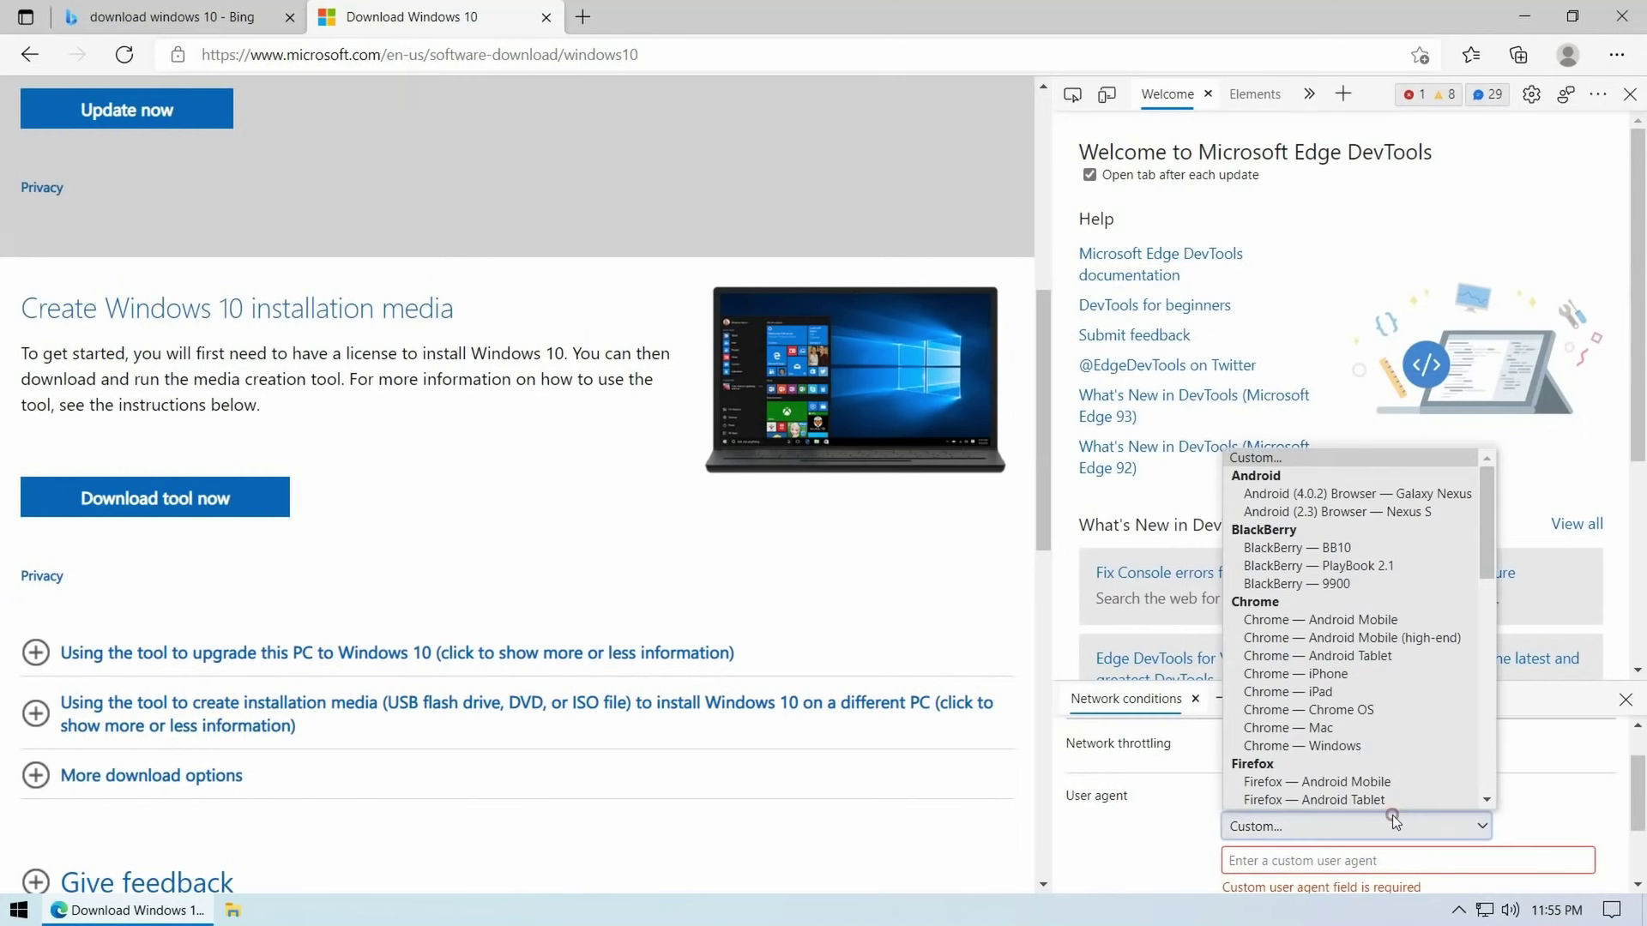
left_click(1394, 710)
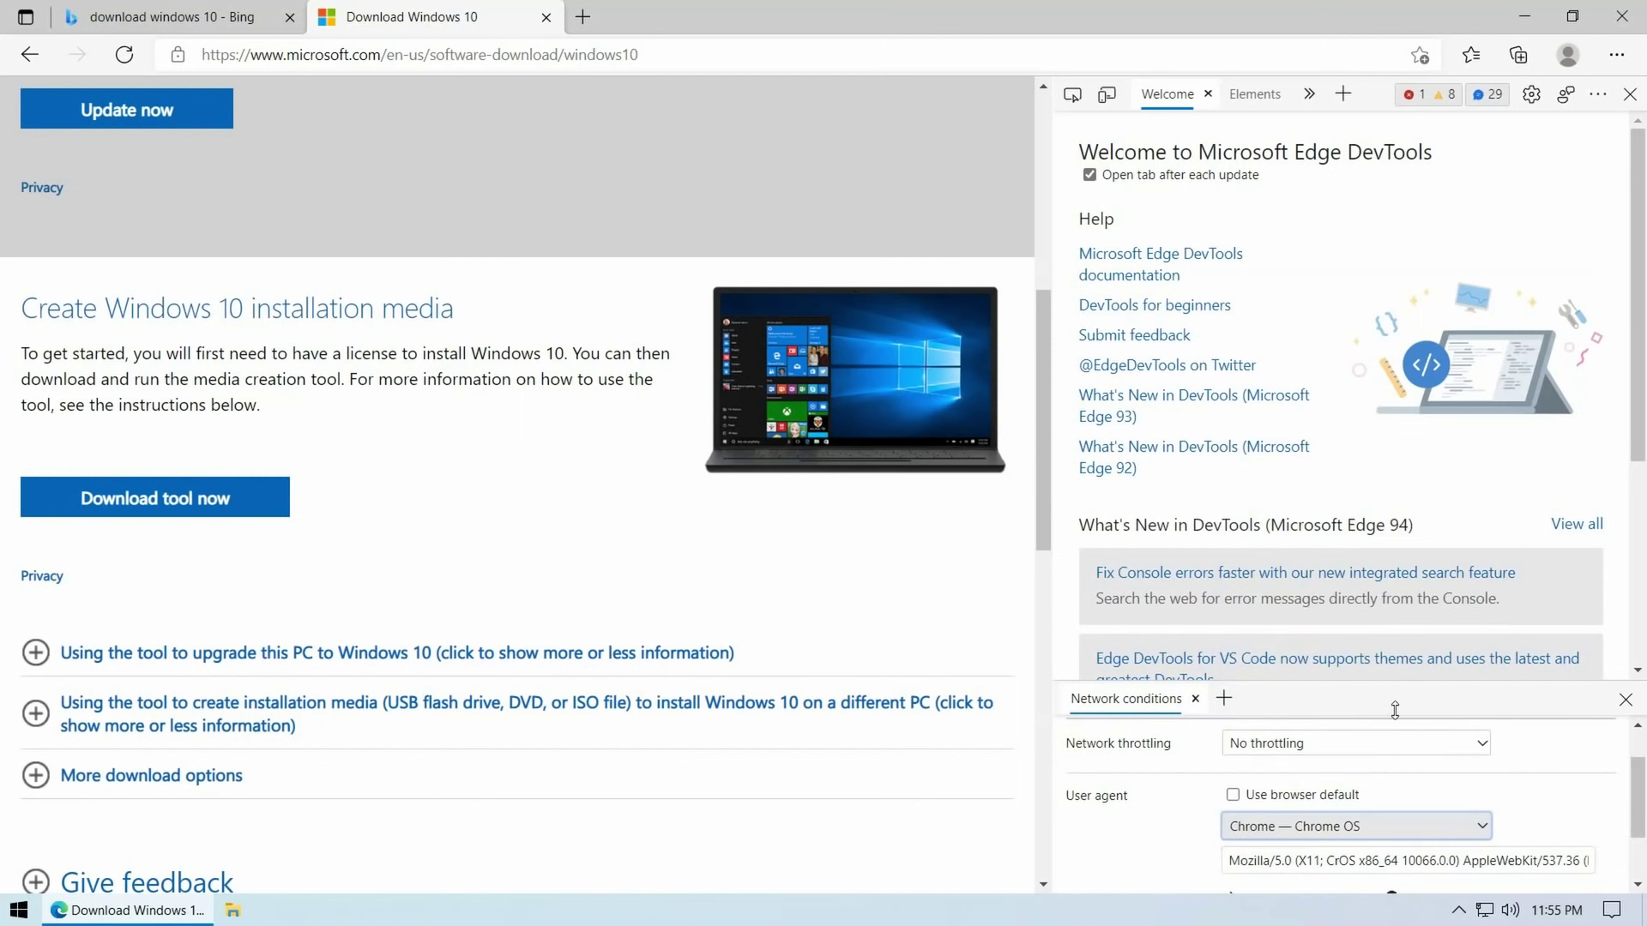
Reload the page, choose the Windows 10 edition and English, and download the 64-bit ISO
left_click(935, 586)
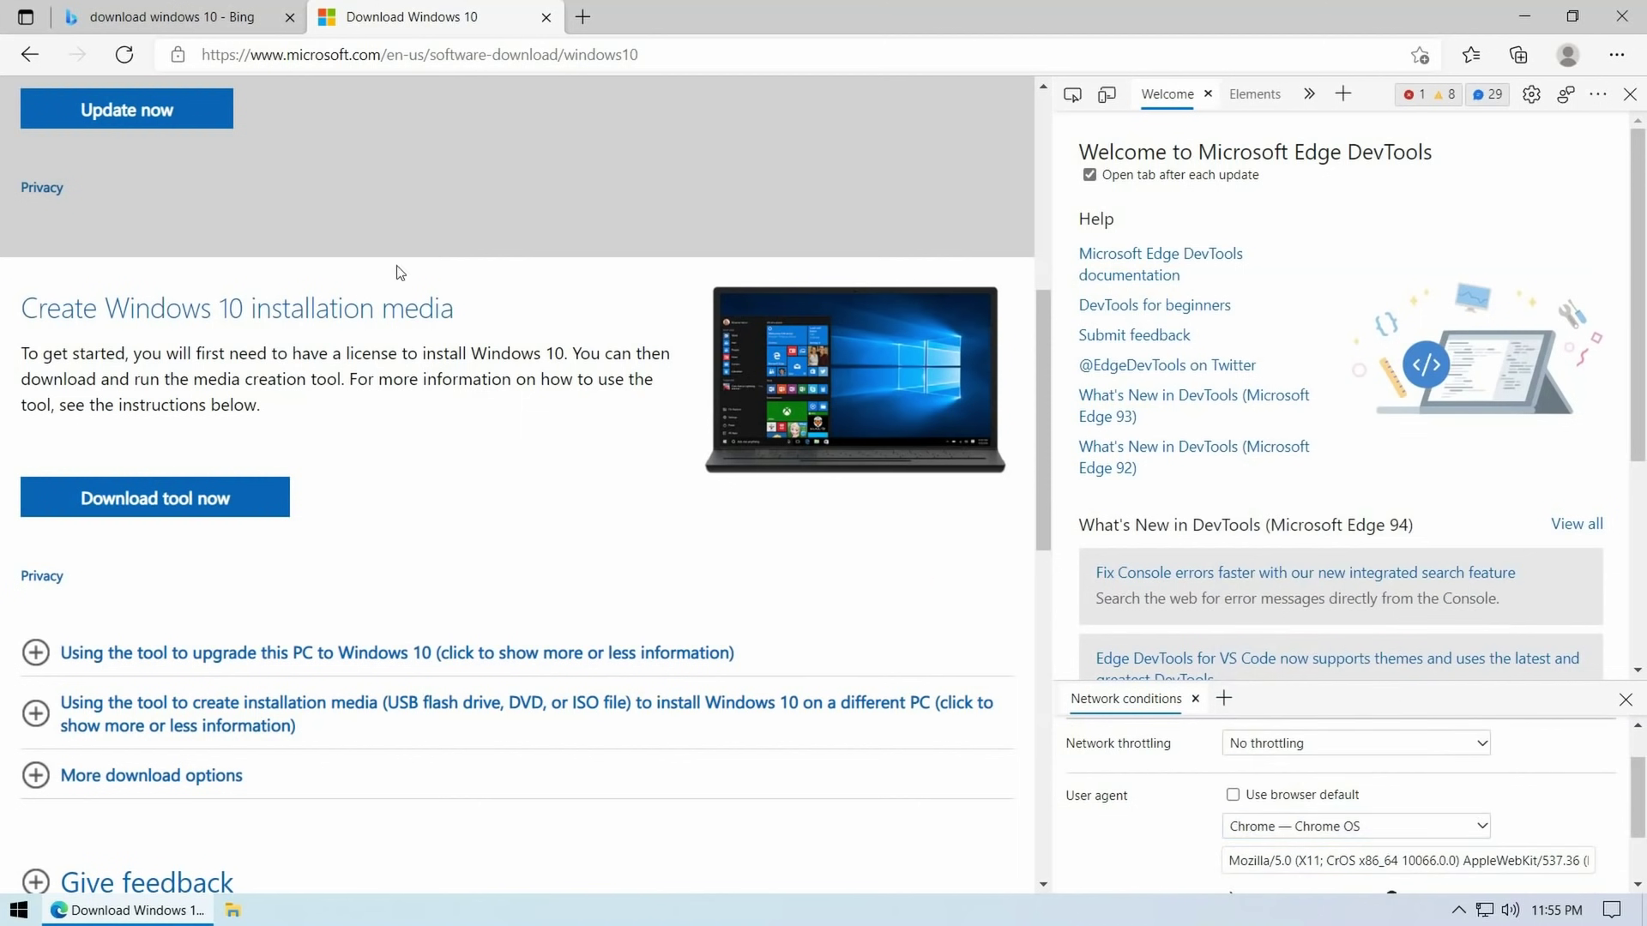
left_click(125, 56)
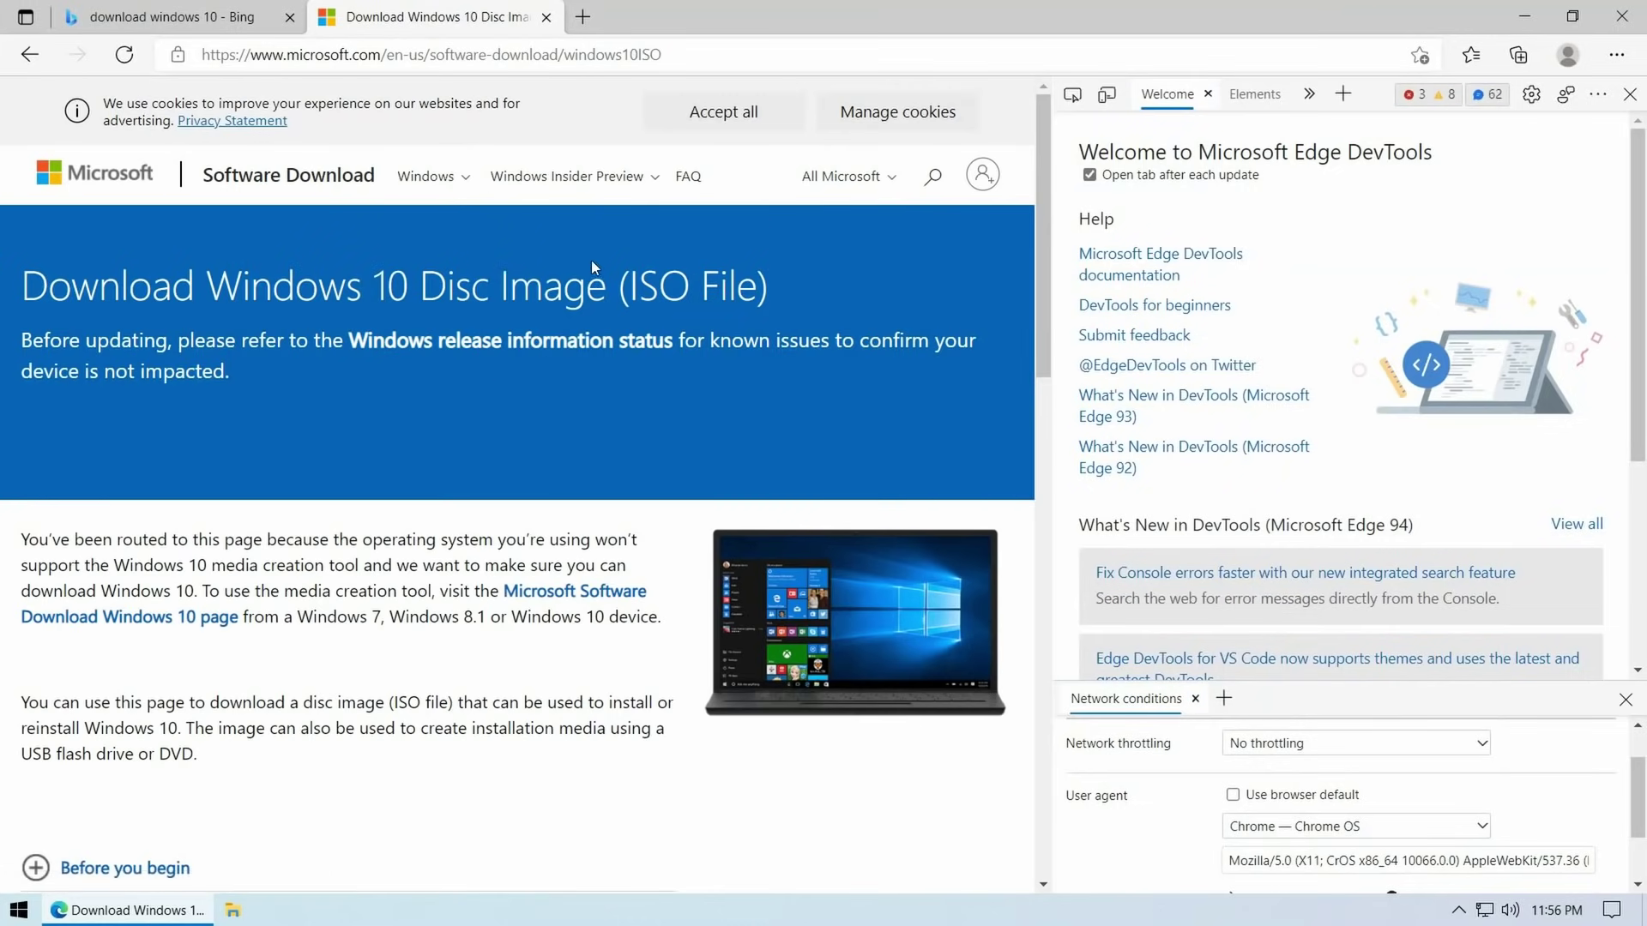
scroll(445, 464, "down", 1)
scroll(446, 463, "down", 3)
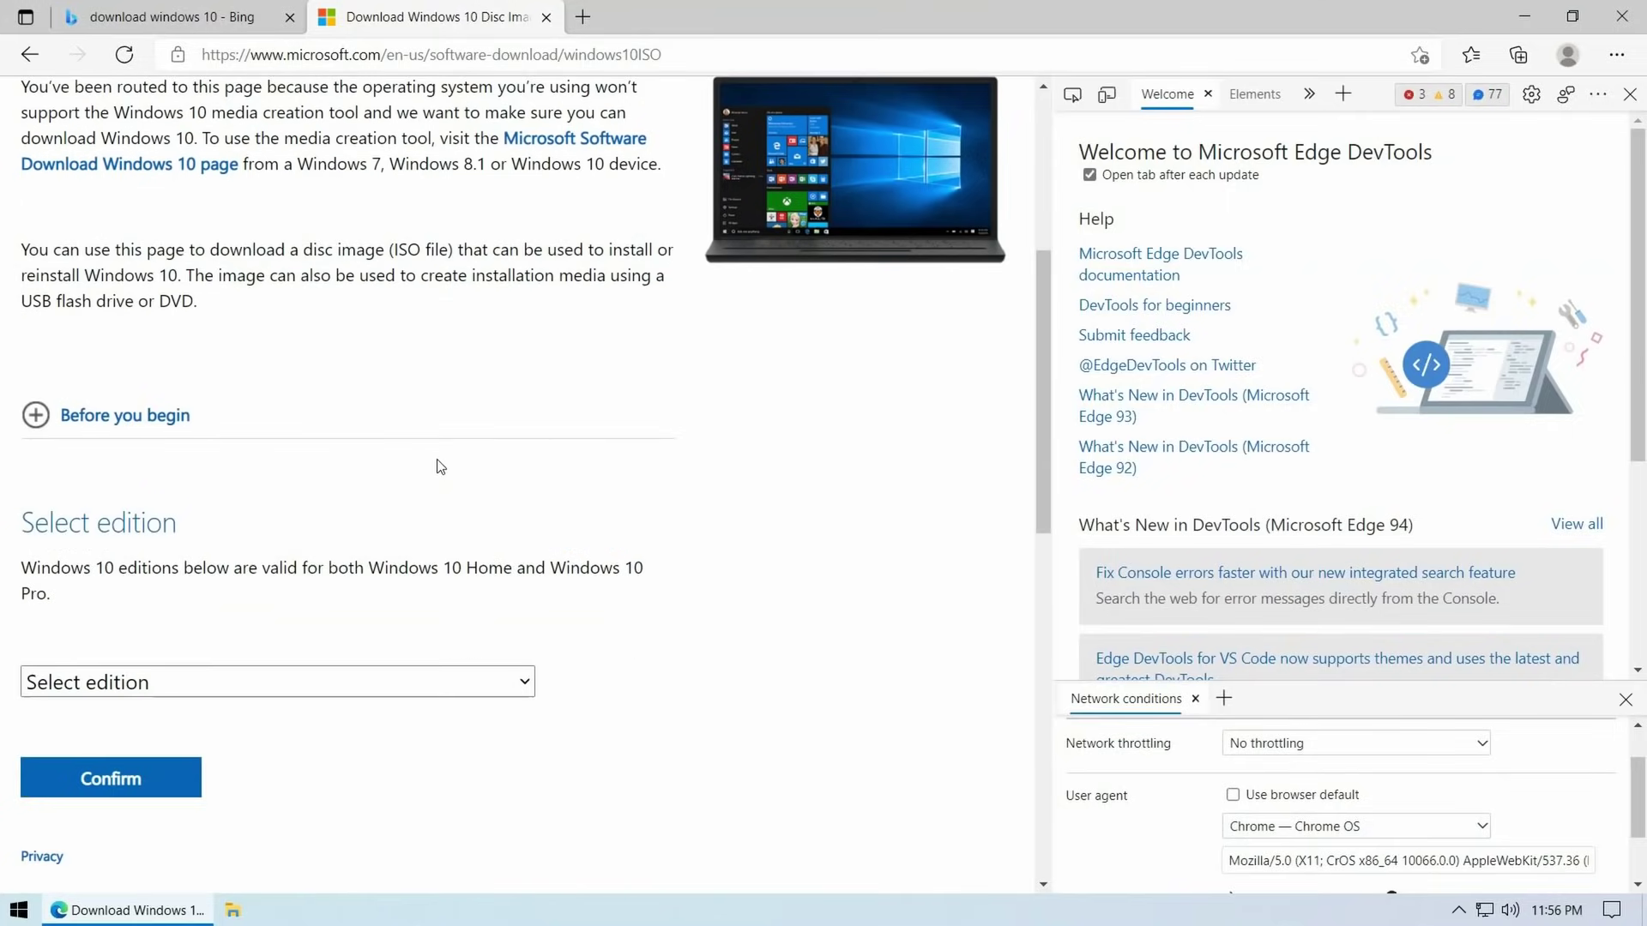
scroll(441, 466, "down", 3)
left_click(416, 278)
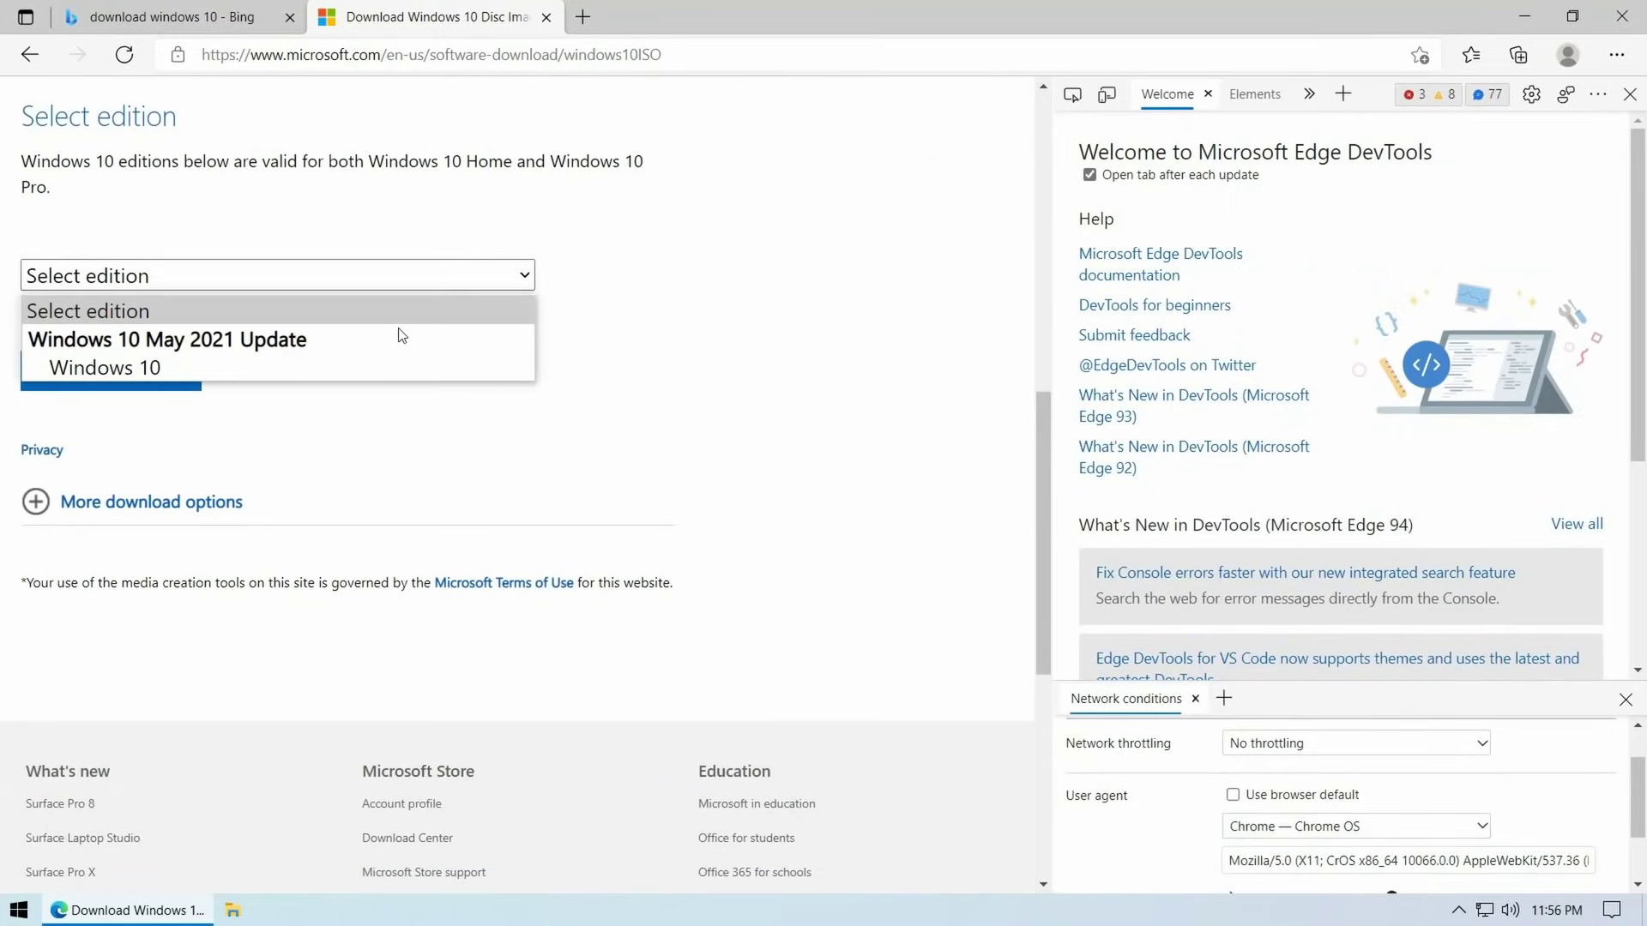
left_click(392, 368)
left_click(133, 377)
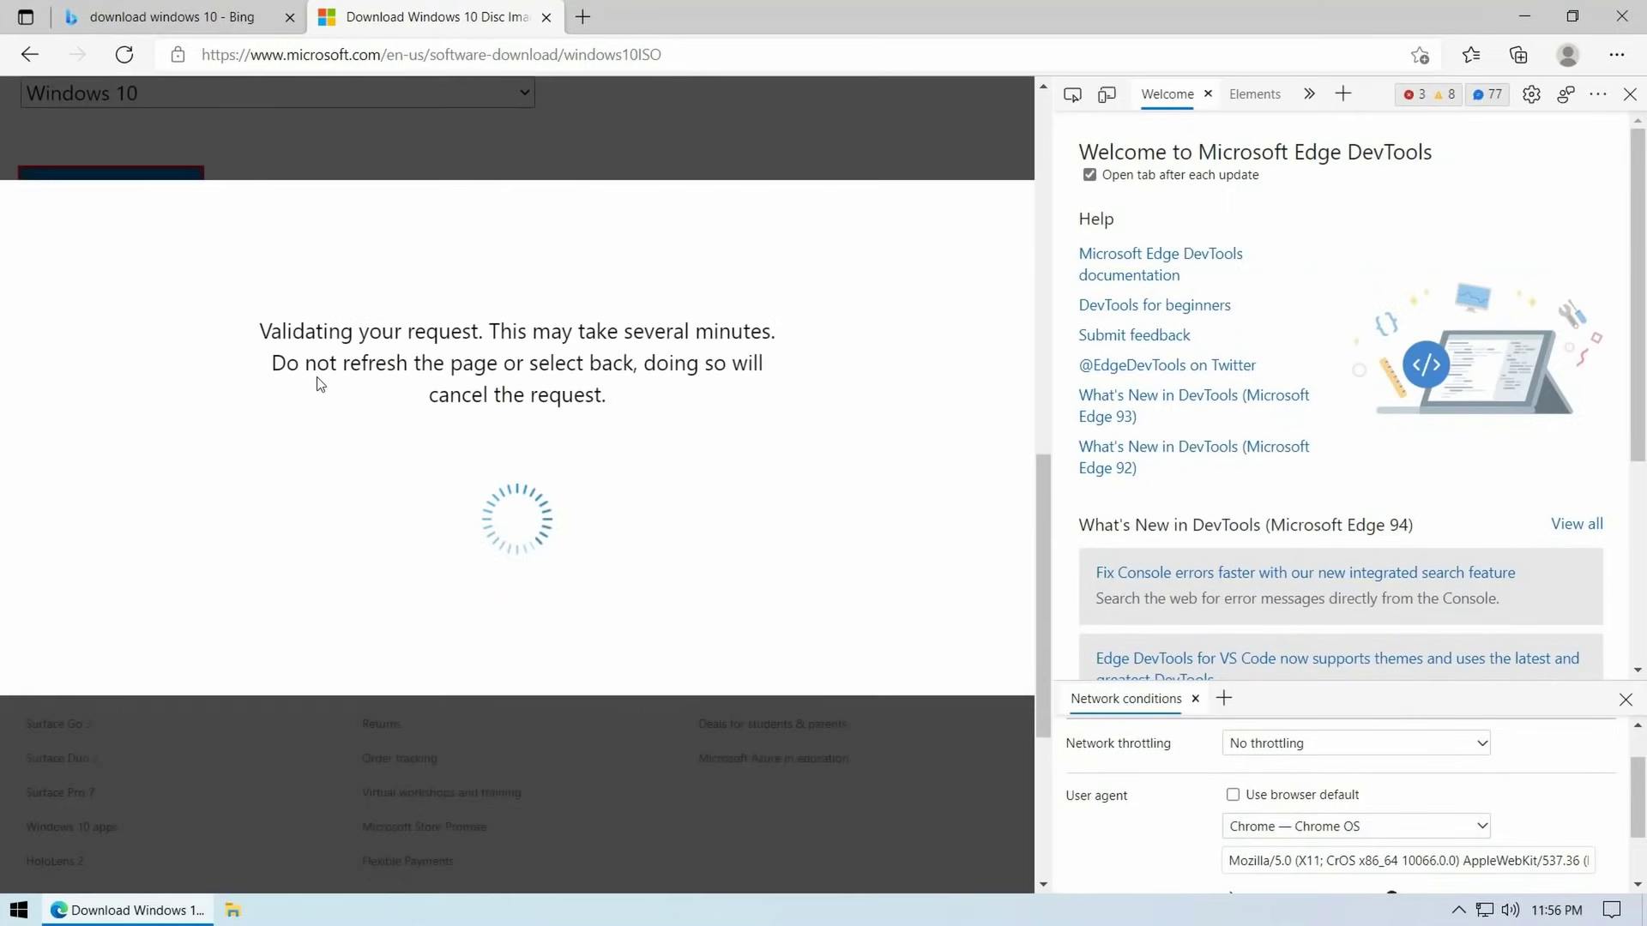
left_click(373, 550)
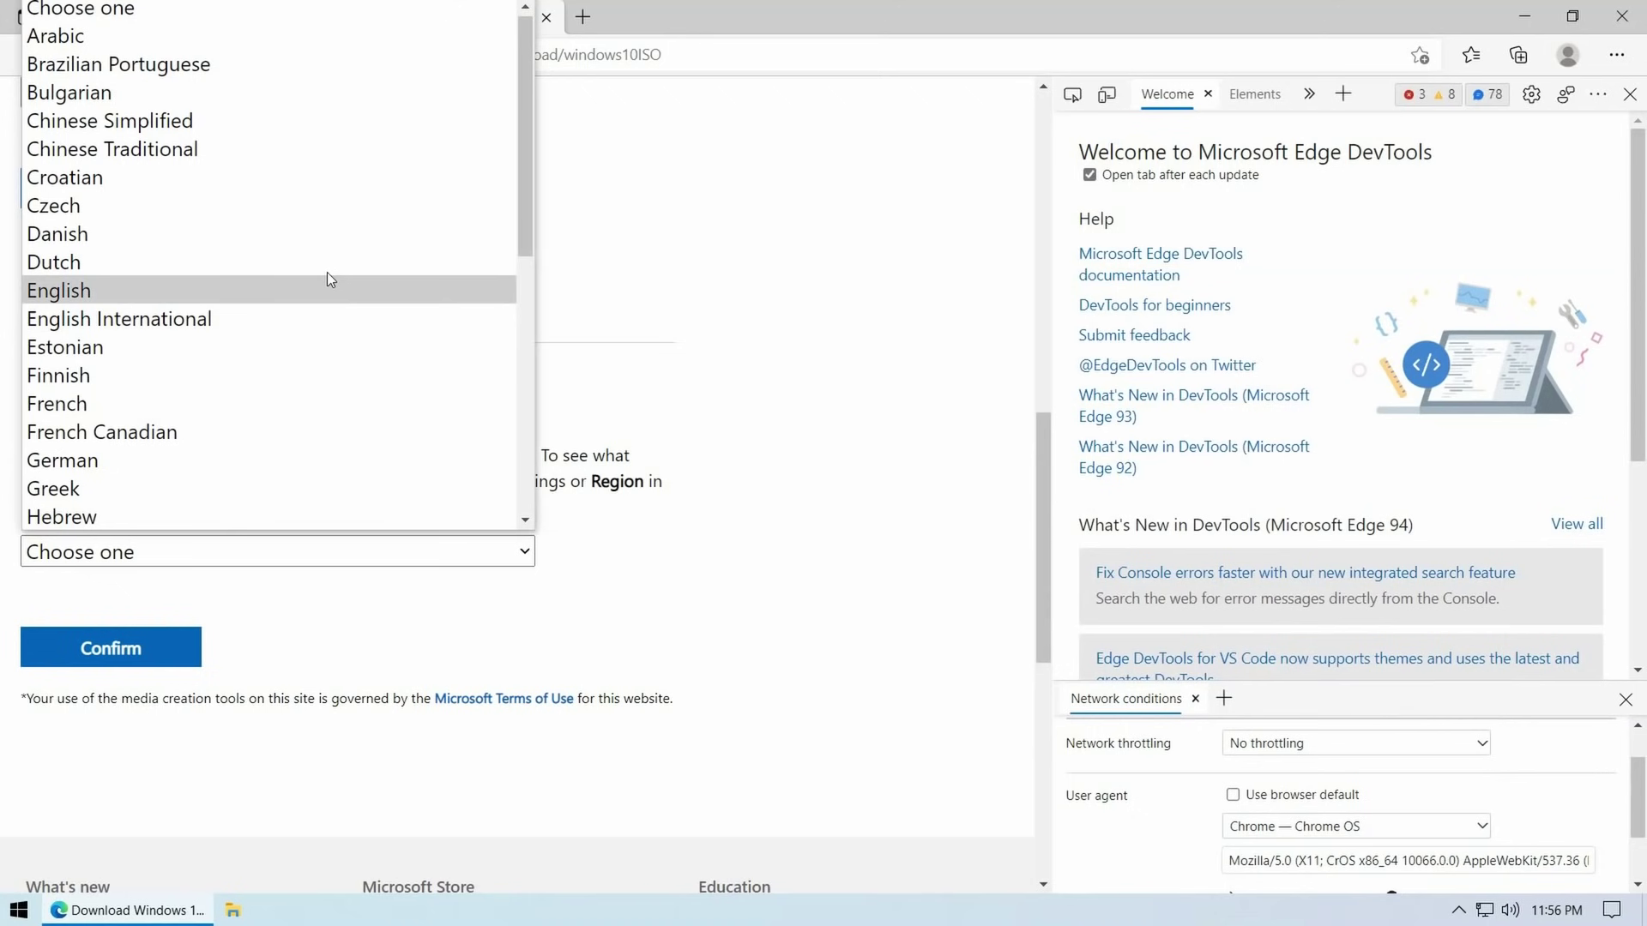
left_click(337, 287)
left_click(172, 647)
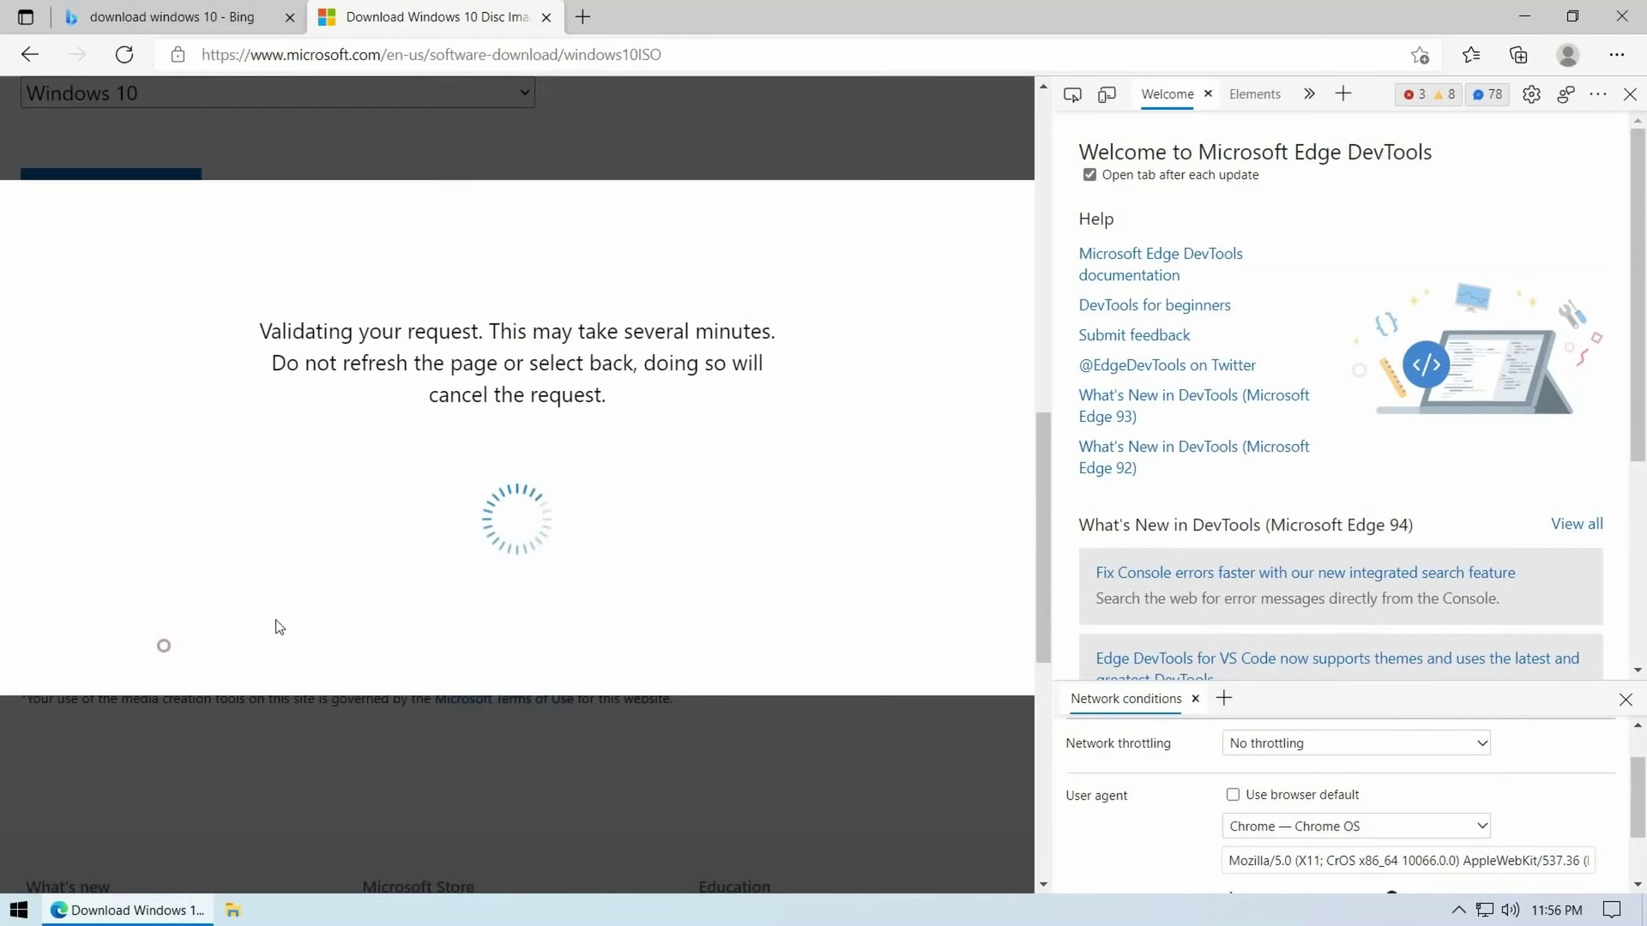
scroll(351, 599, "up", 2)
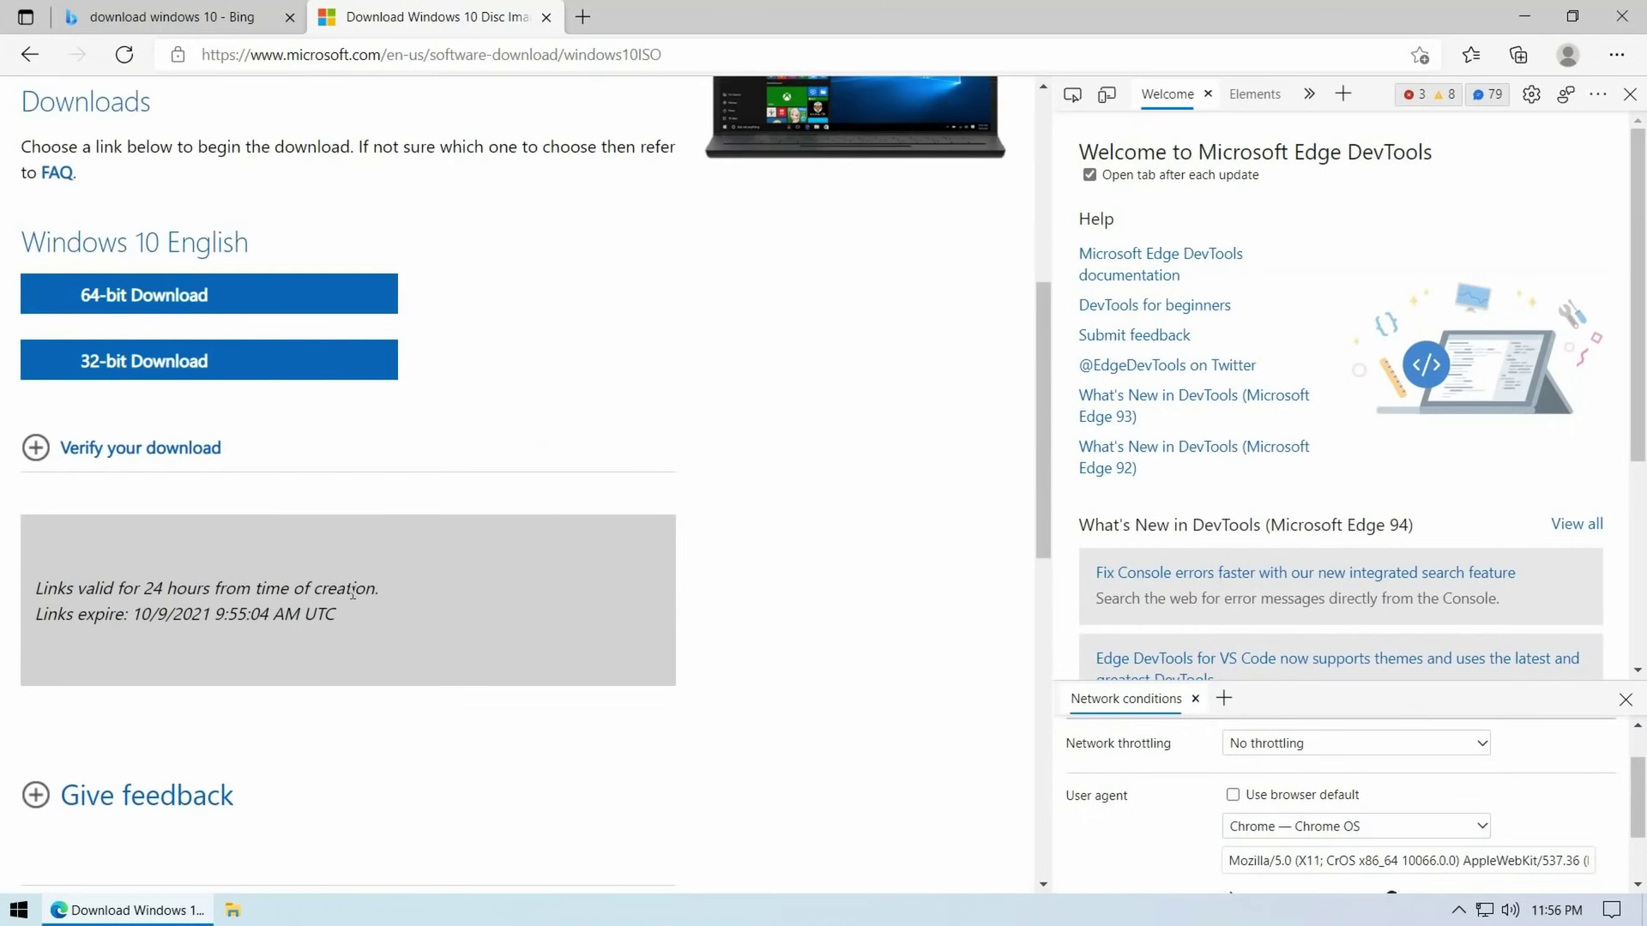
left_click(262, 298)
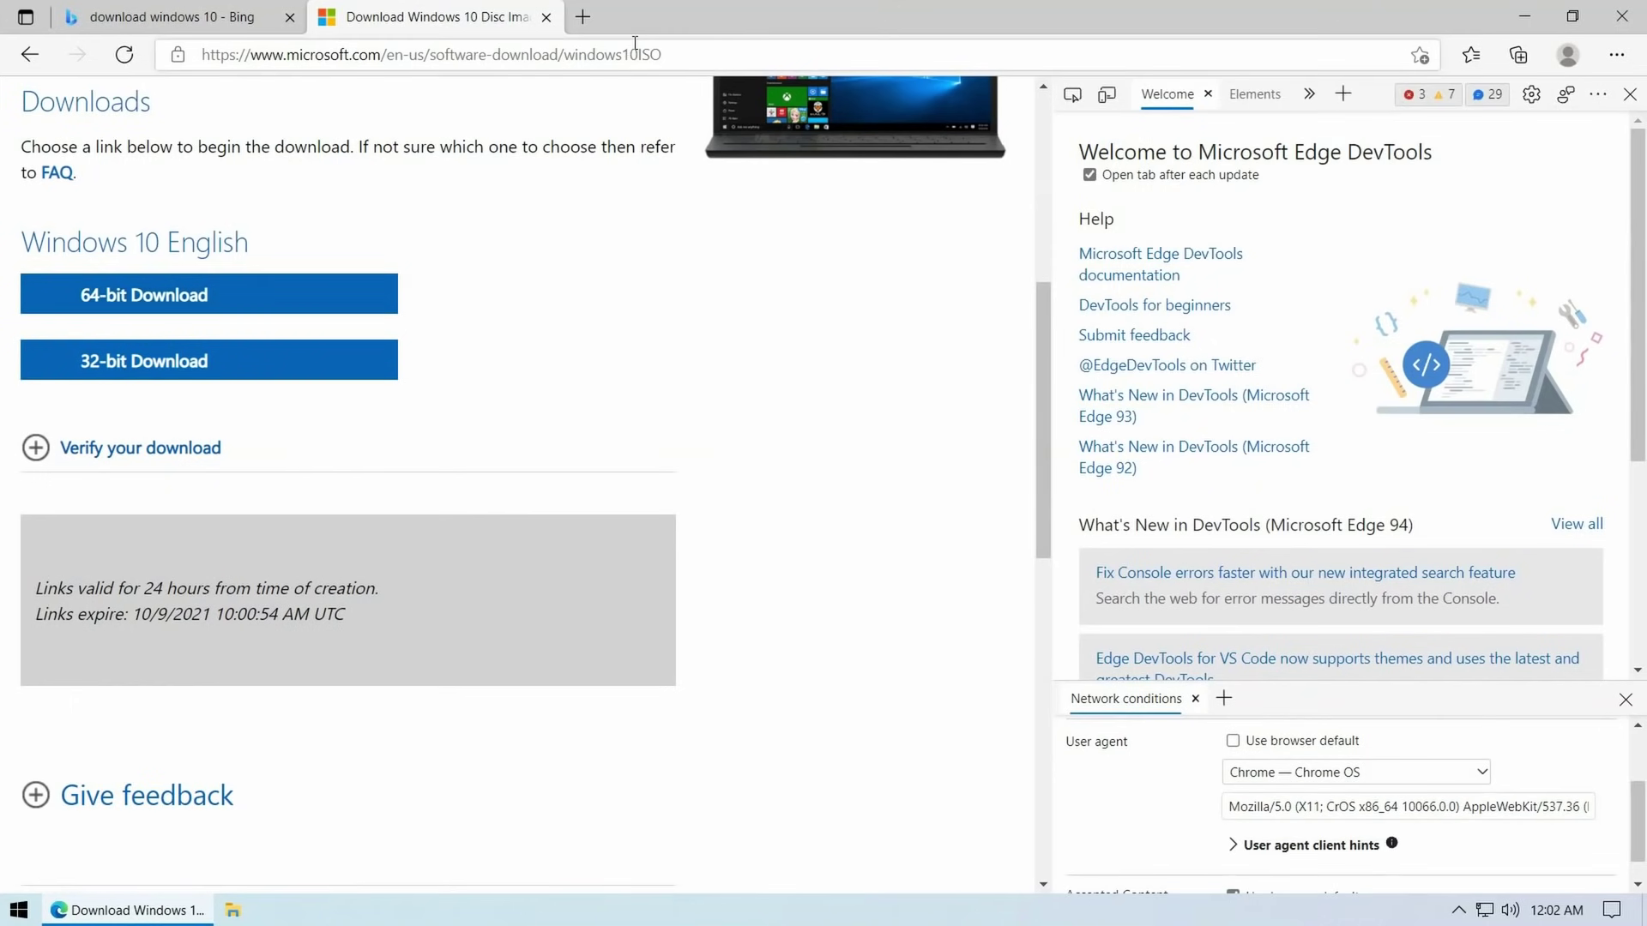
Change the page address to end in windows11, load it, and close DevTools
left_click_drag(628, 56, 710, 49)
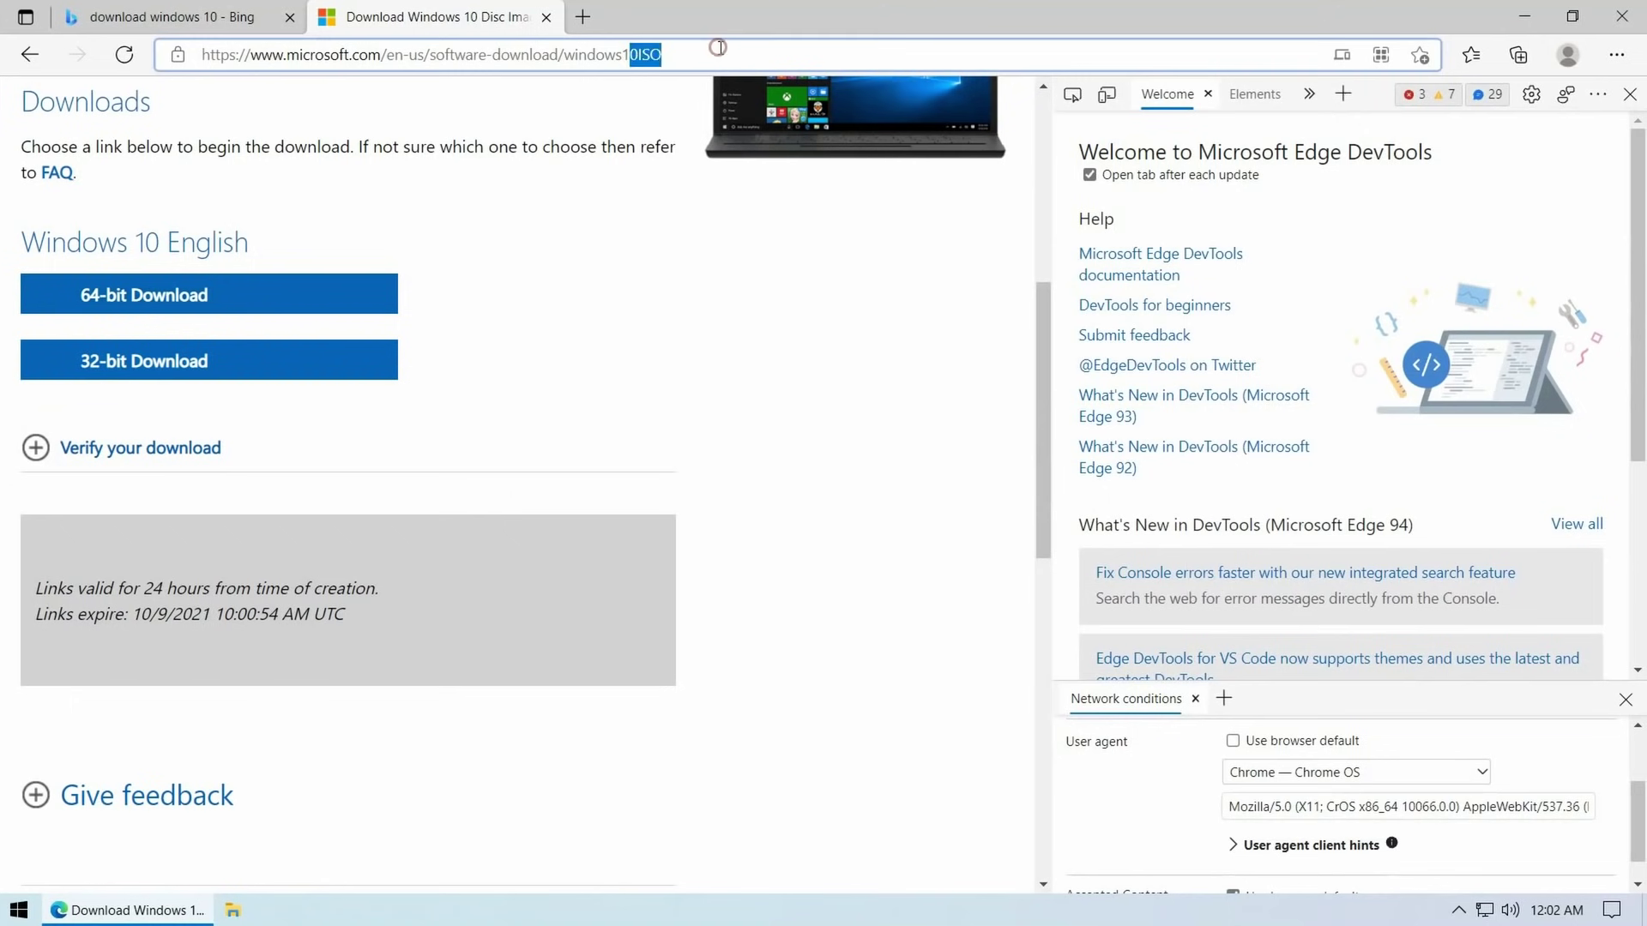
type("1")
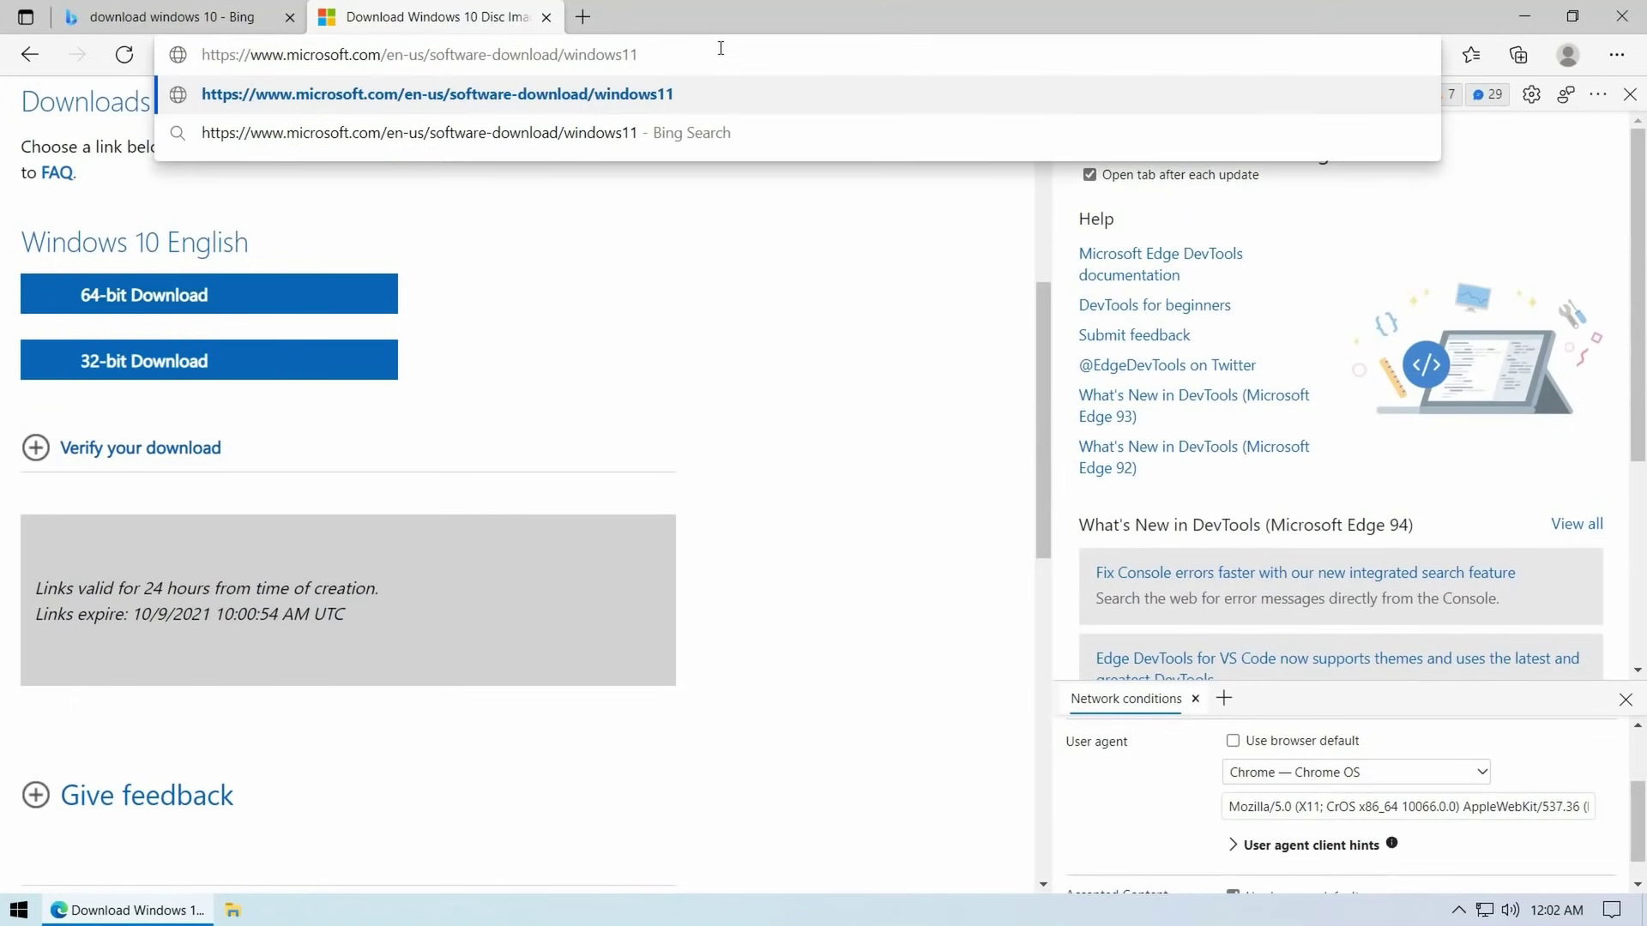
key("Return")
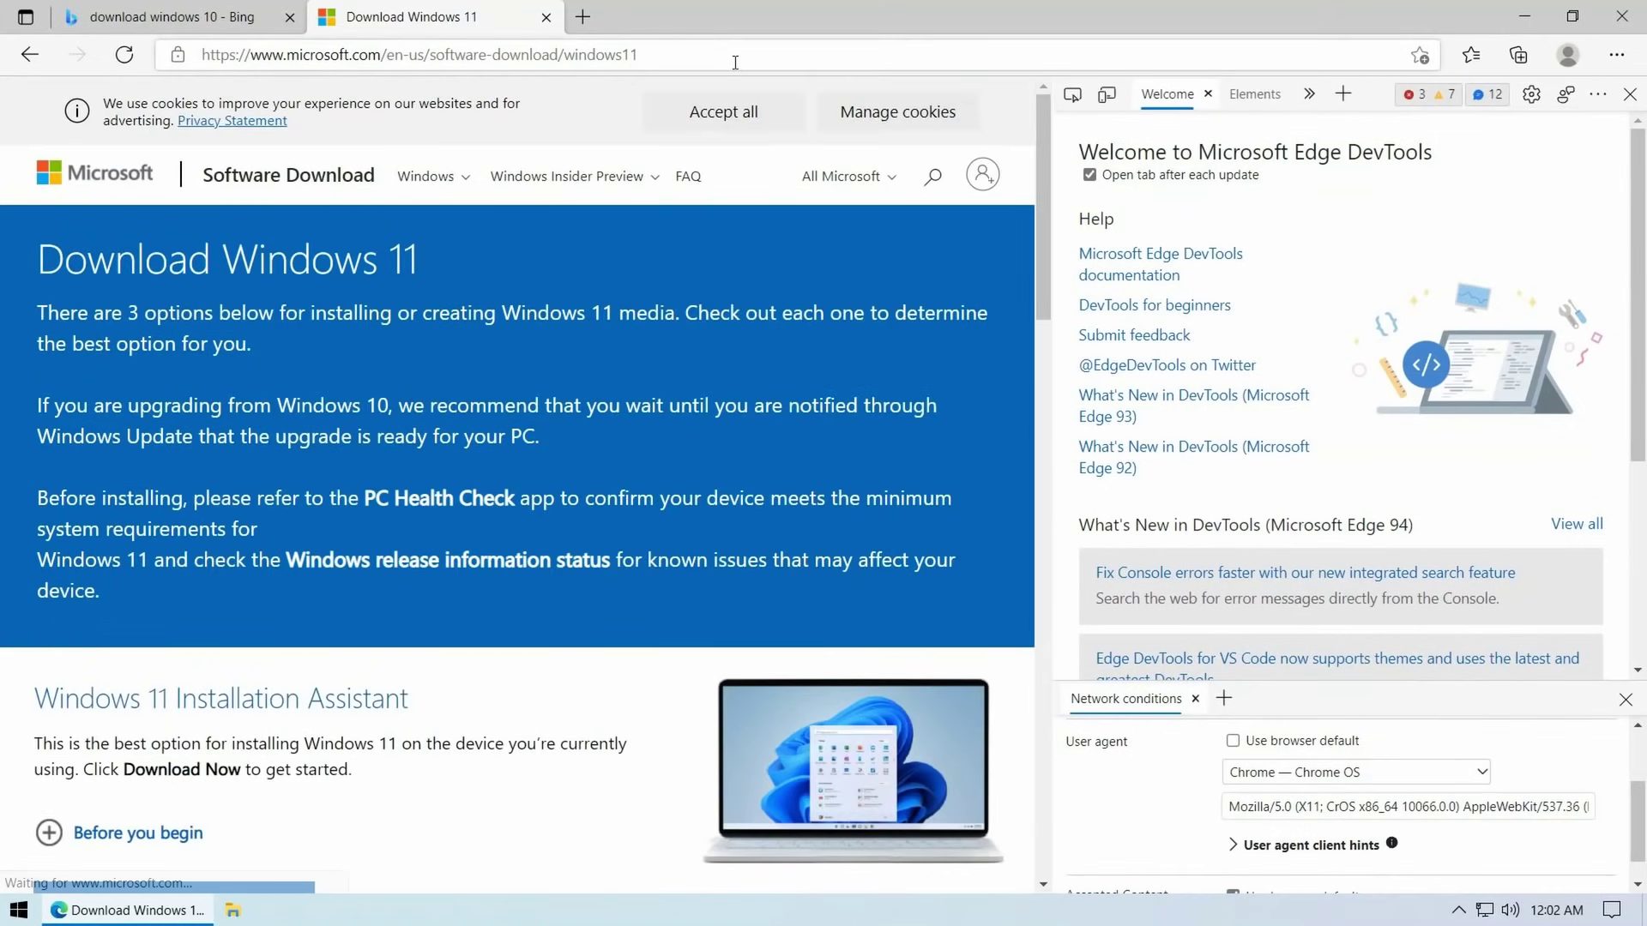
left_click(1629, 94)
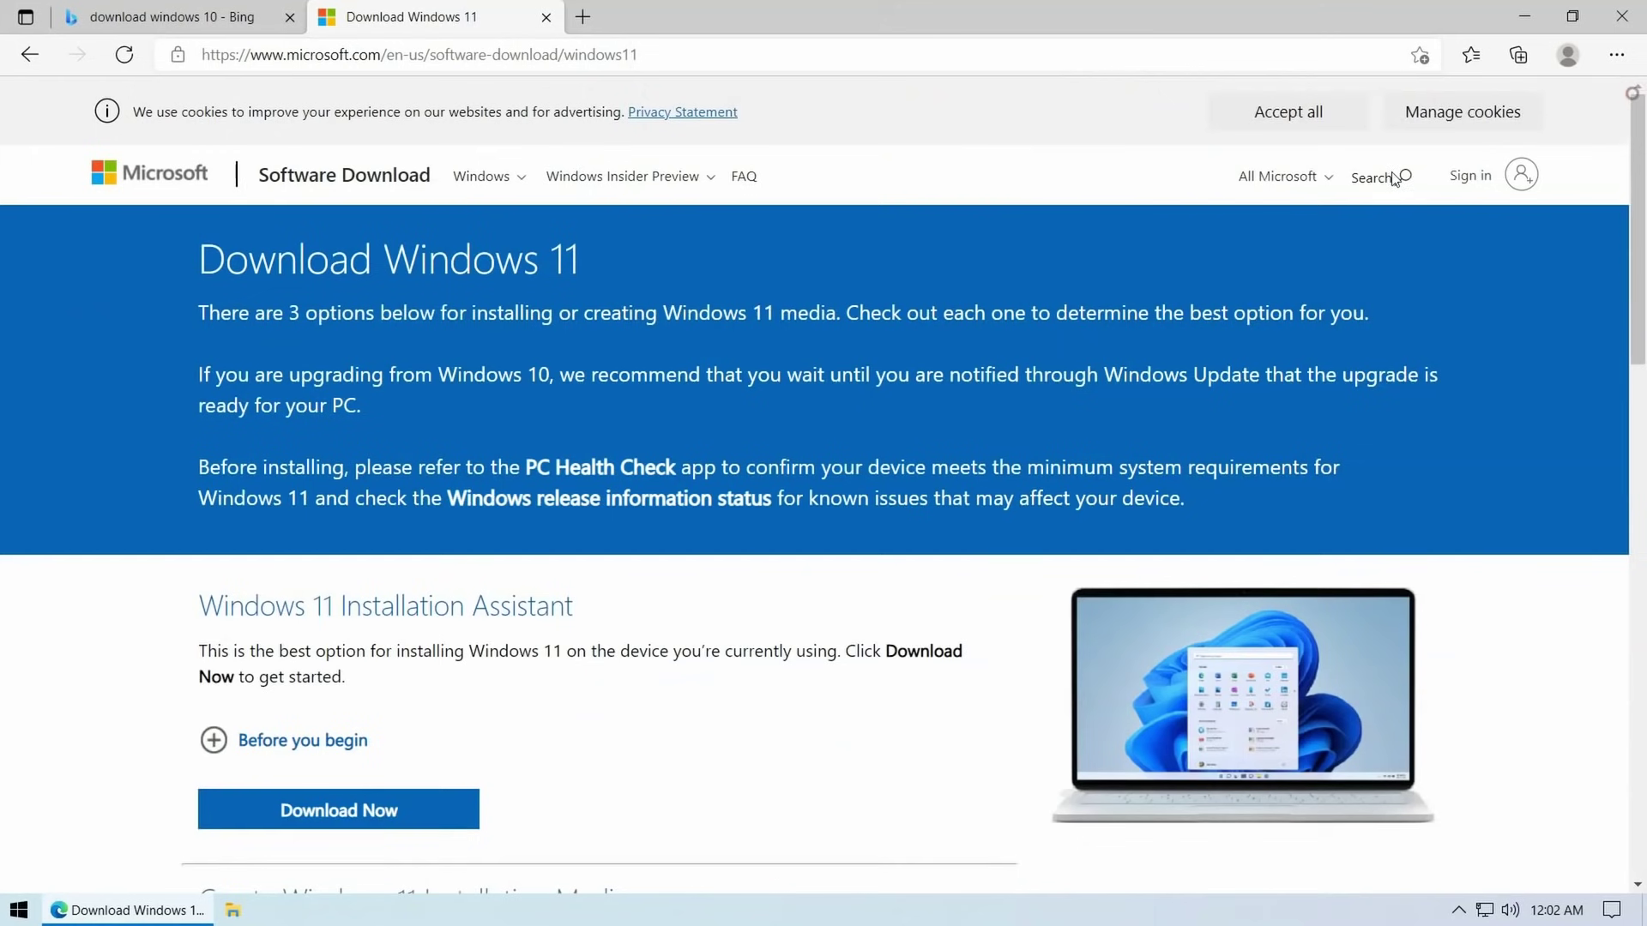
scroll(676, 438, "down", 2)
scroll(676, 437, "down", 2)
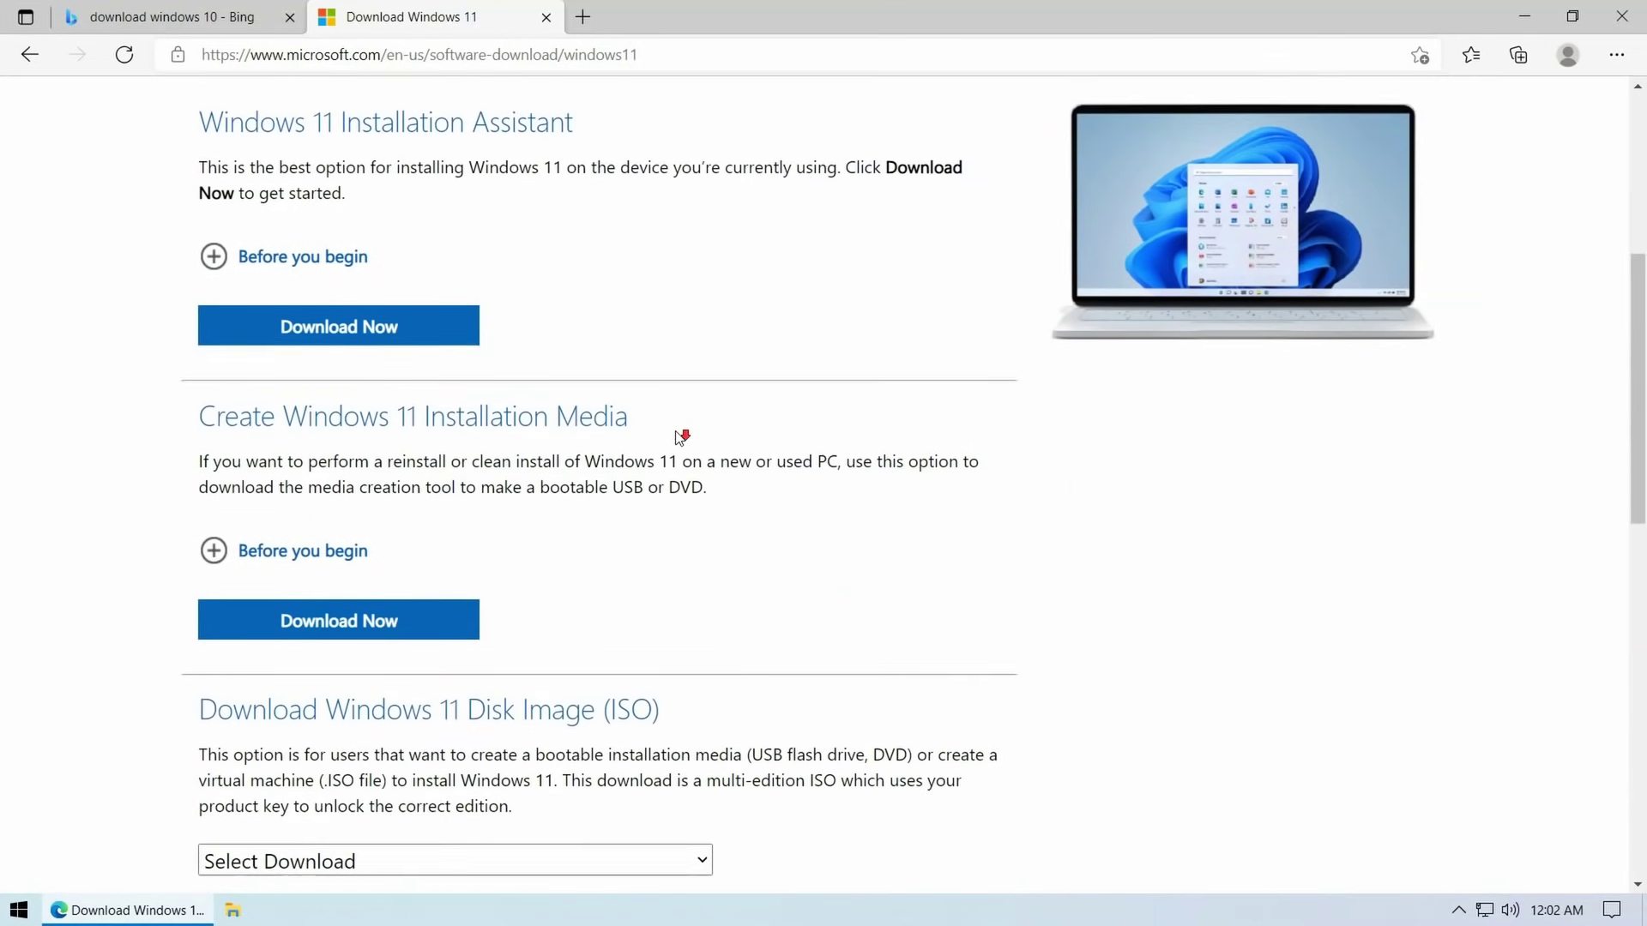
scroll(675, 438, "down", 2)
Download the 64-bit English Windows 11 disk image, then close Edge
left_click(636, 608)
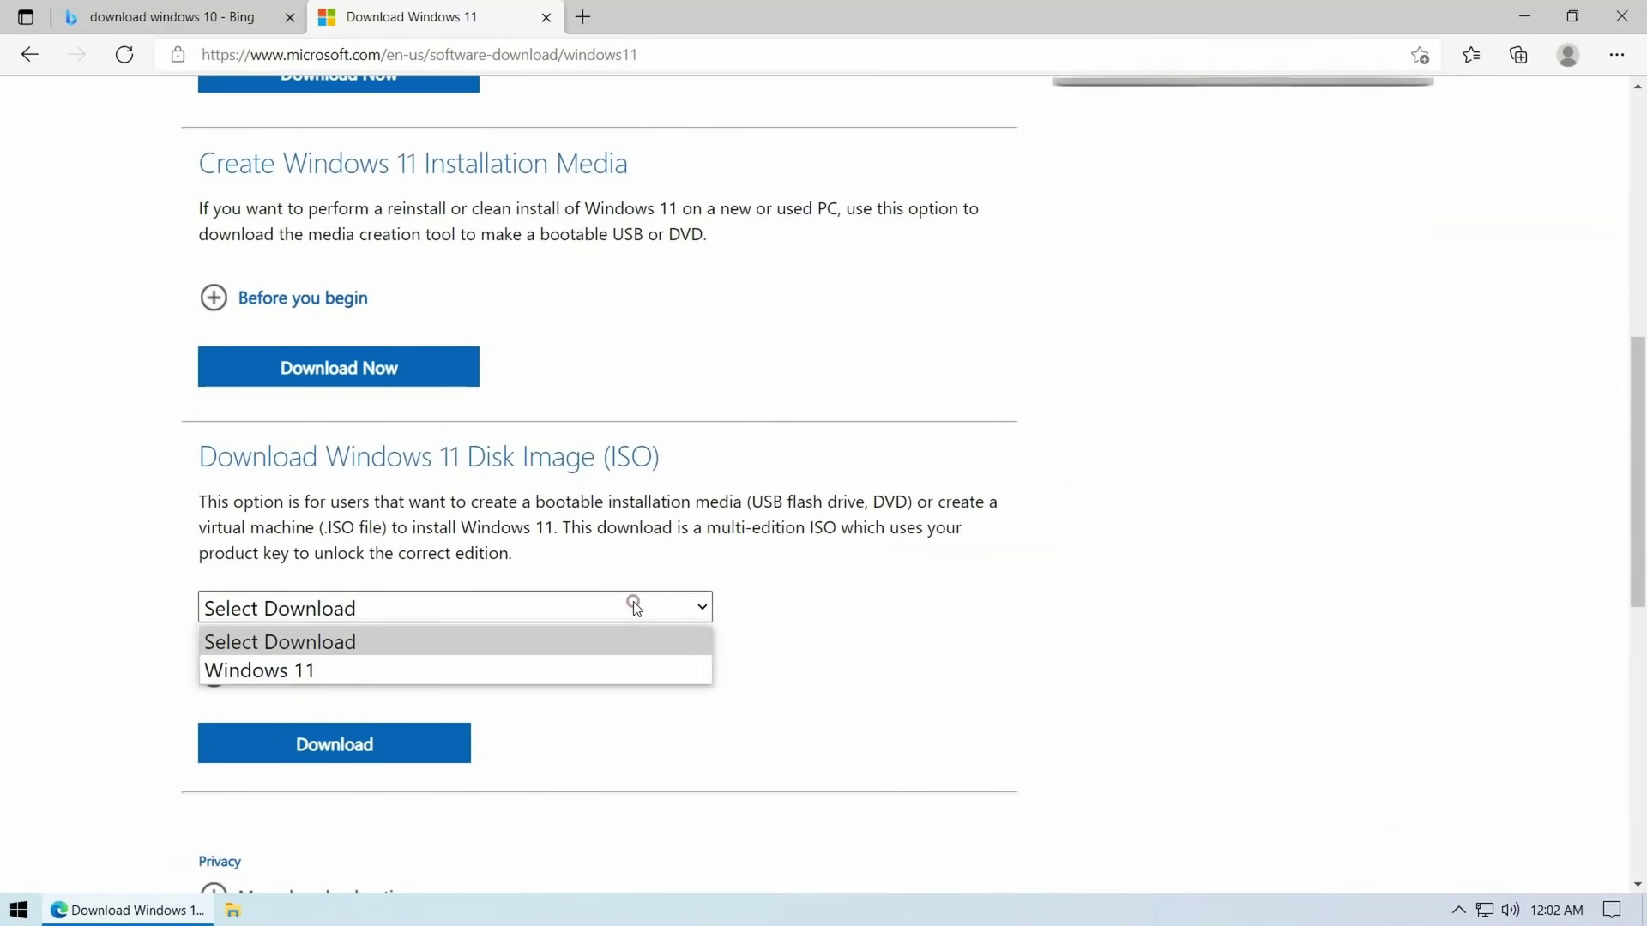
left_click(656, 667)
scroll(657, 667, "down", 3)
left_click(409, 379)
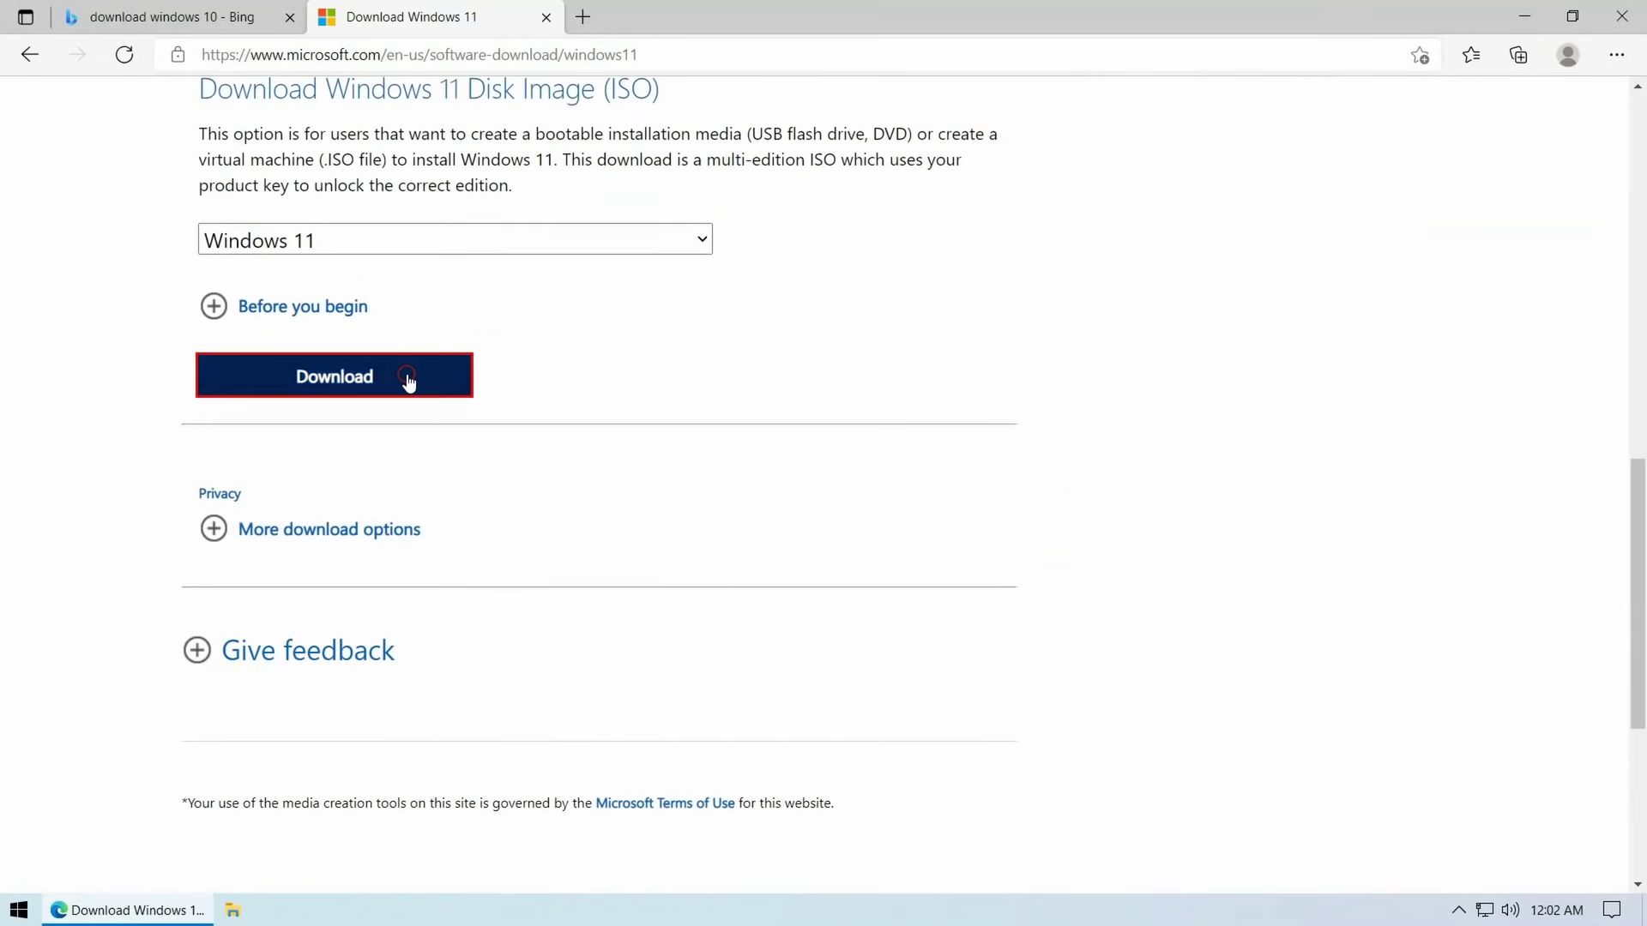
scroll(510, 375, "down", 1)
left_click(515, 617)
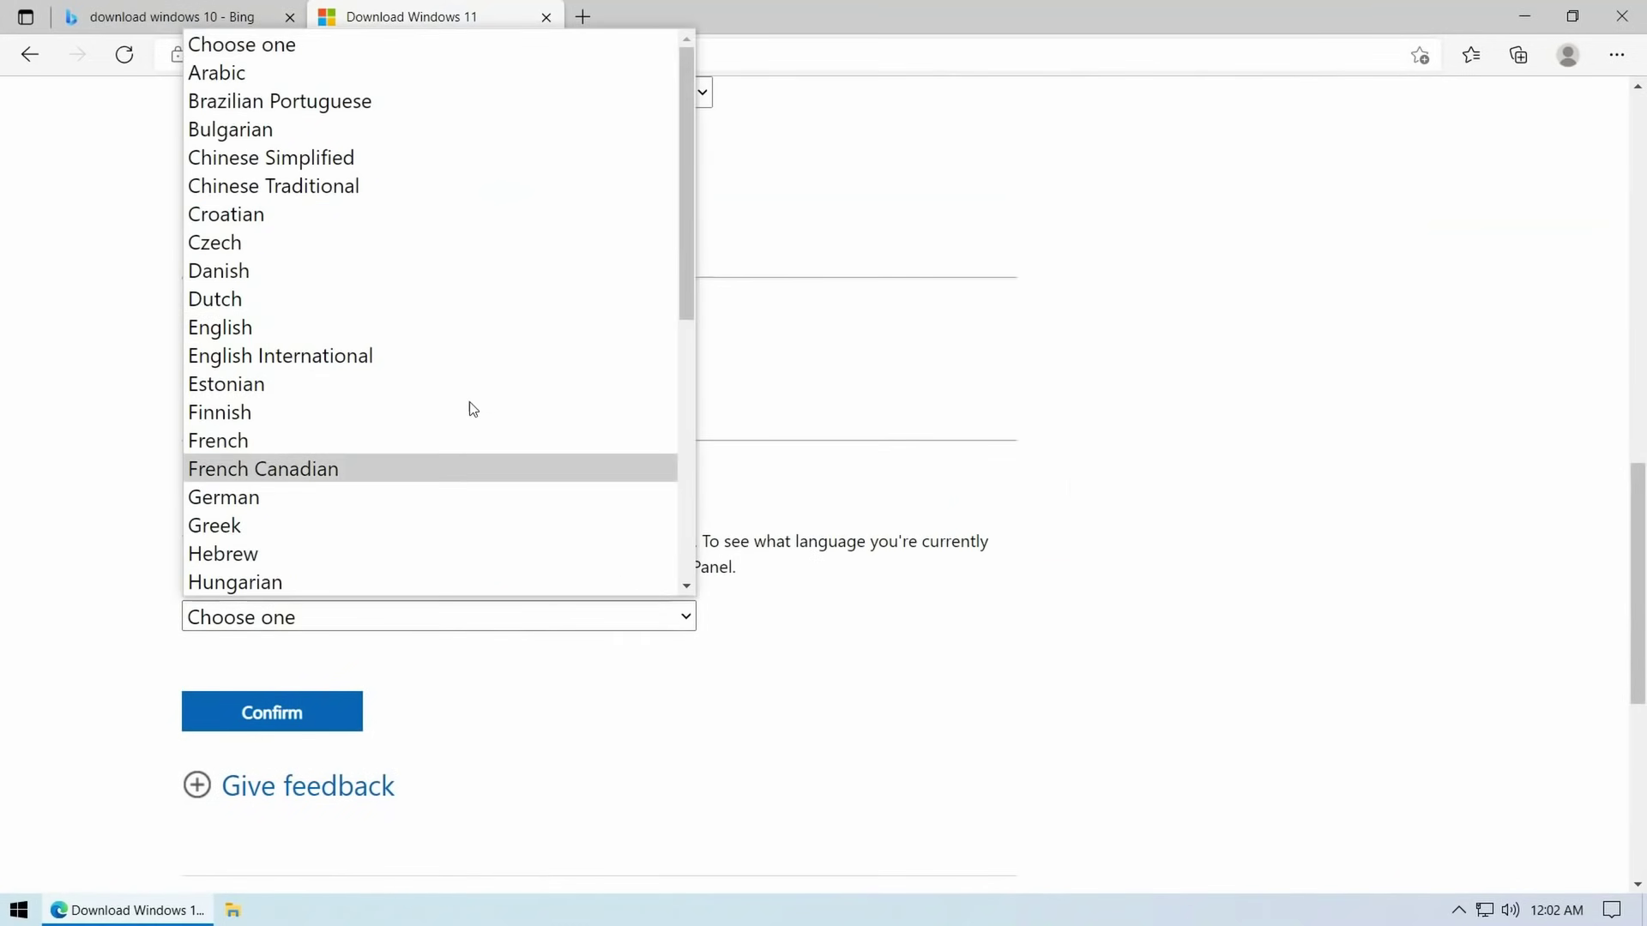
left_click(450, 330)
left_click(358, 716)
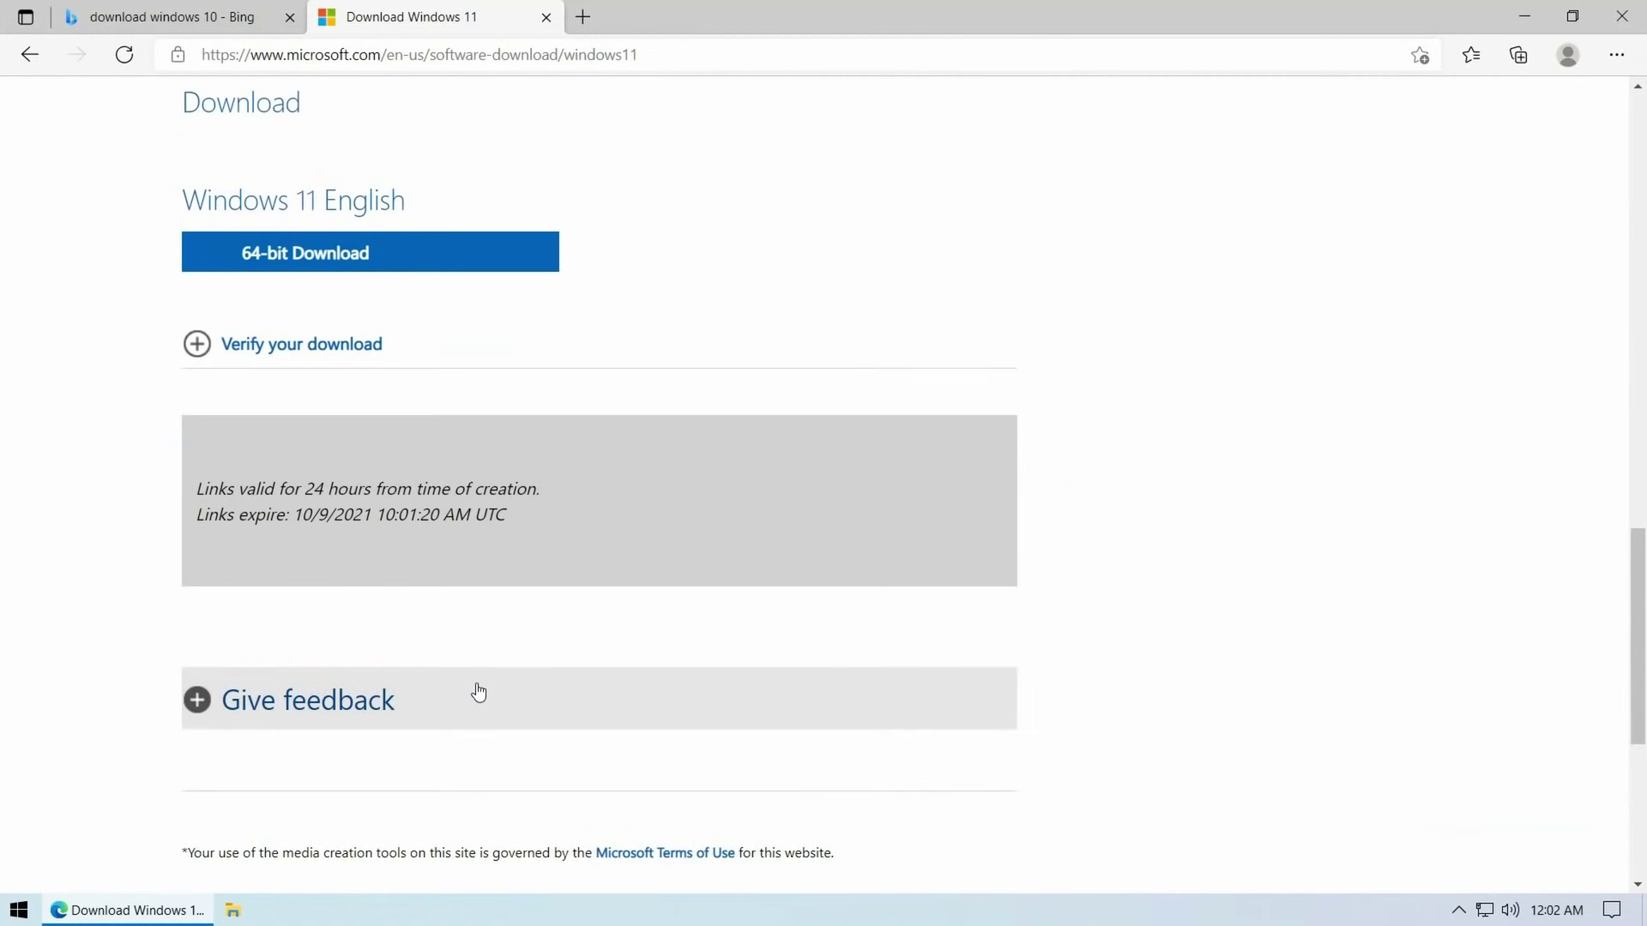
left_click(413, 253)
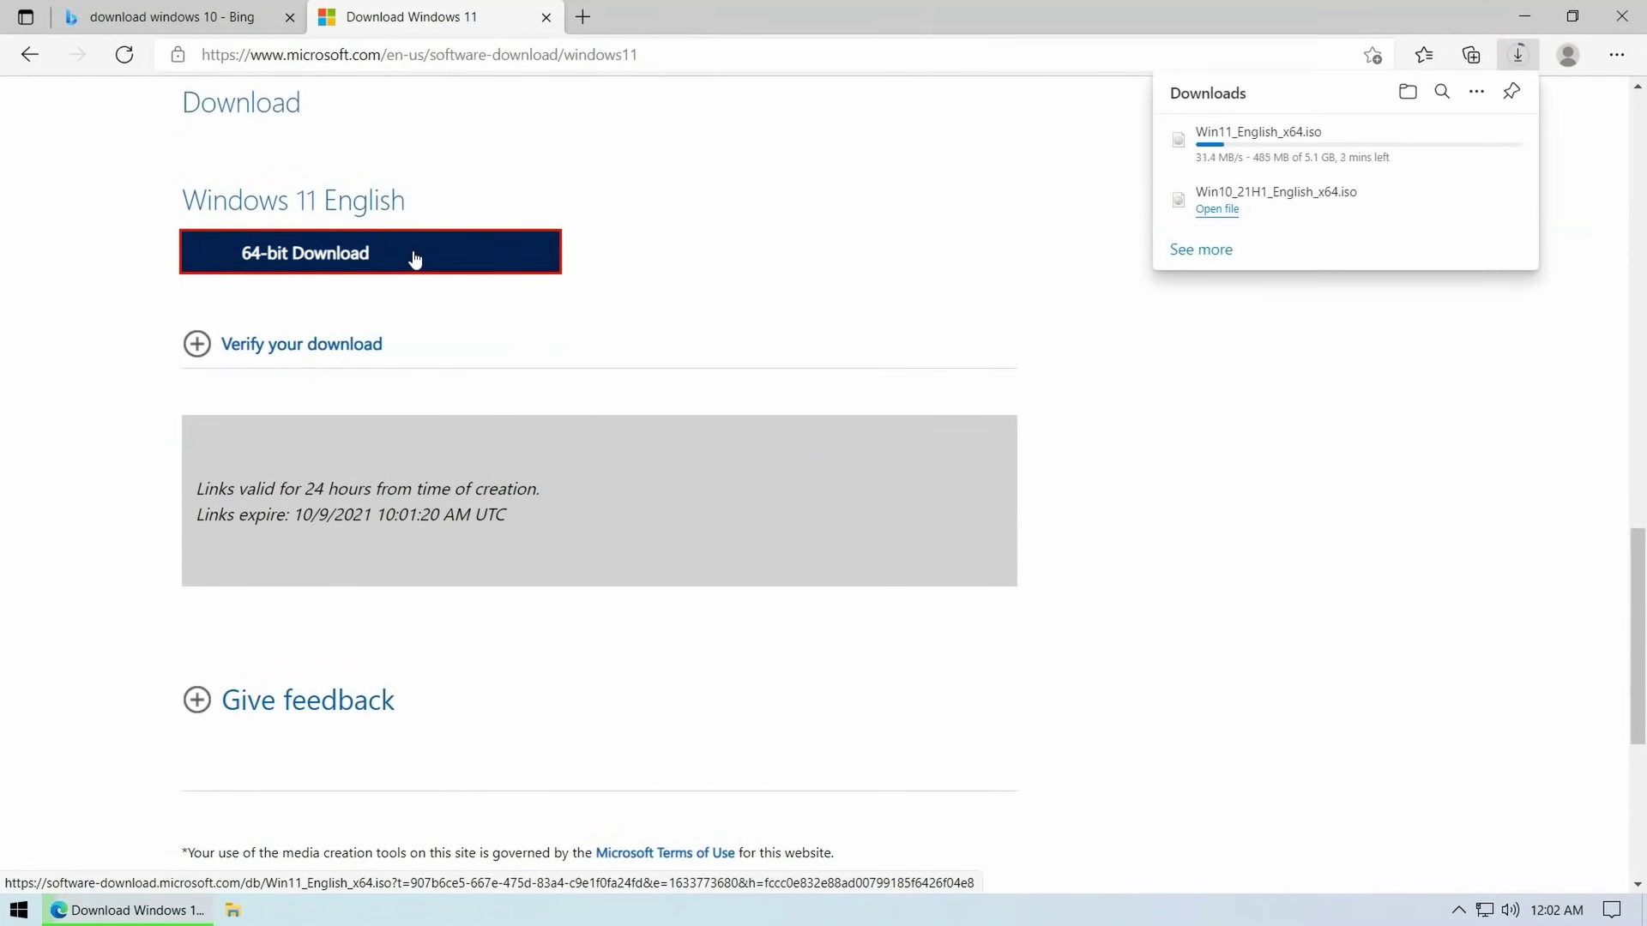
scroll(413, 259, "up", 1)
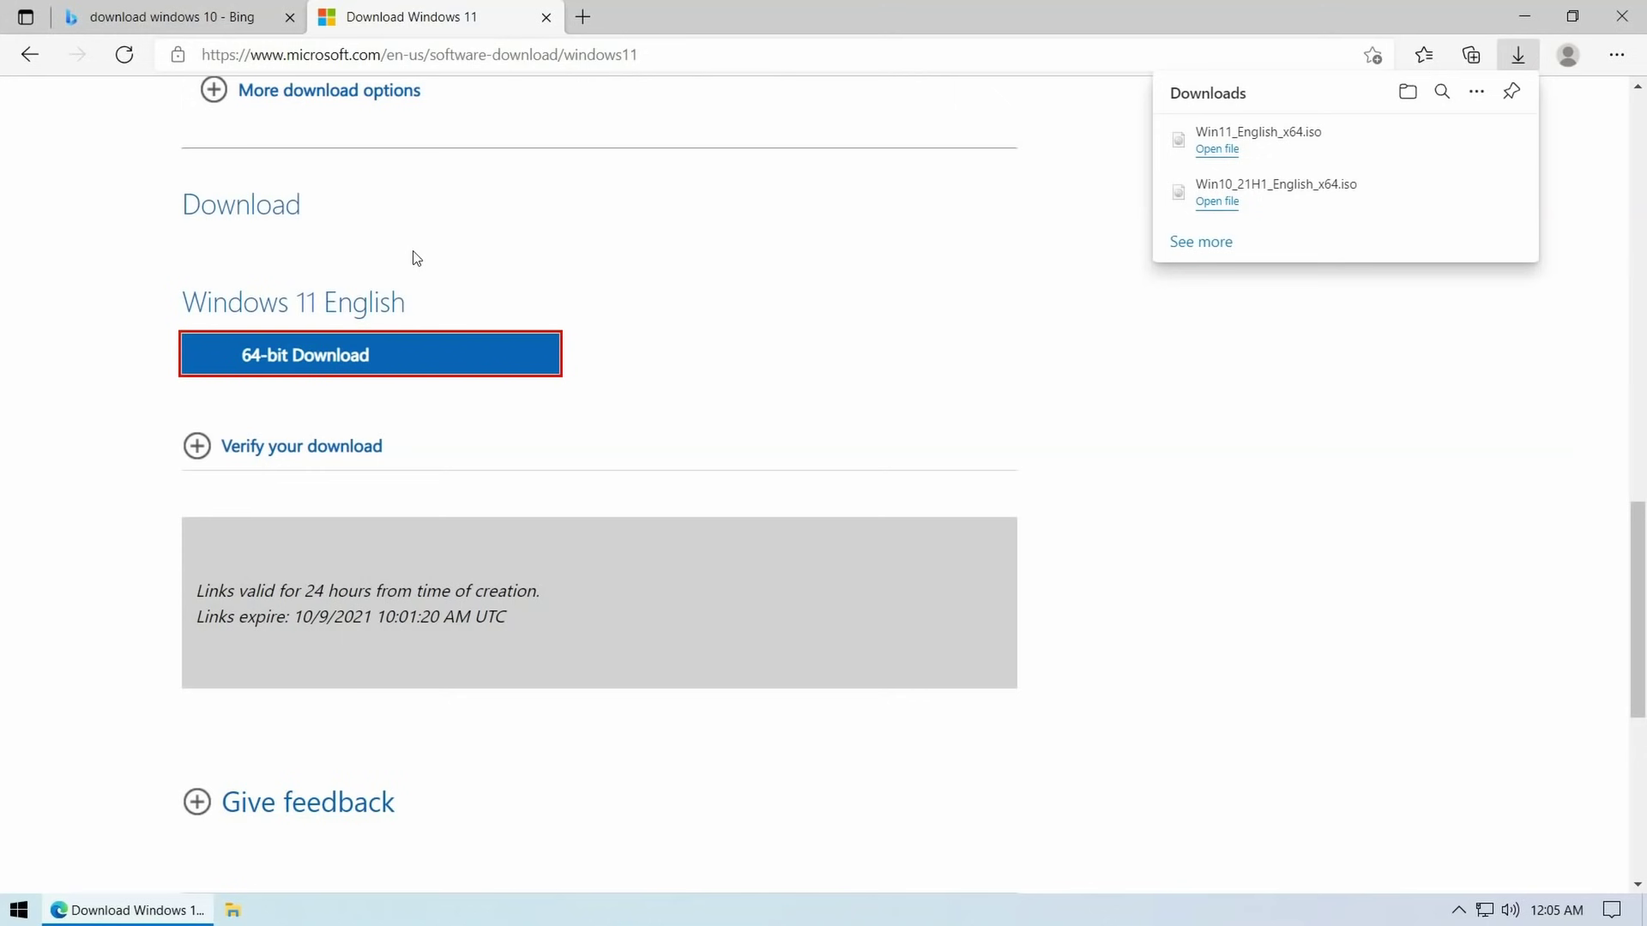
left_click(1619, 16)
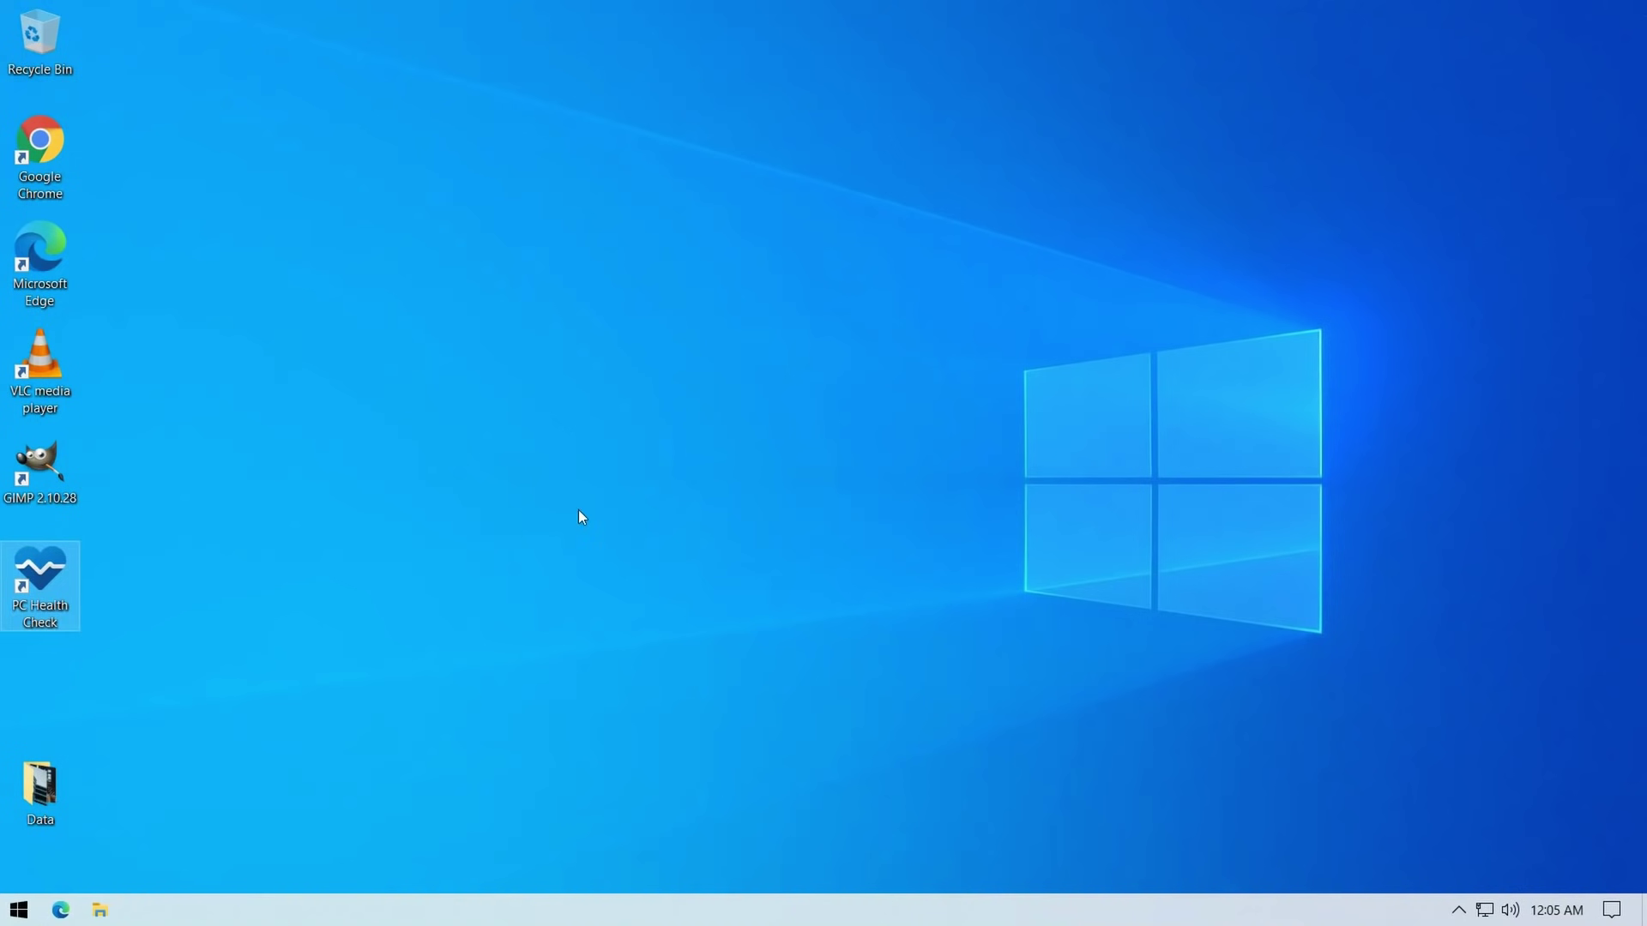
Open Downloads in File Explorer and mount Win10_21H1_English_x64 as DVD Drive (E:)
left_click(202, 852)
left_click(103, 910)
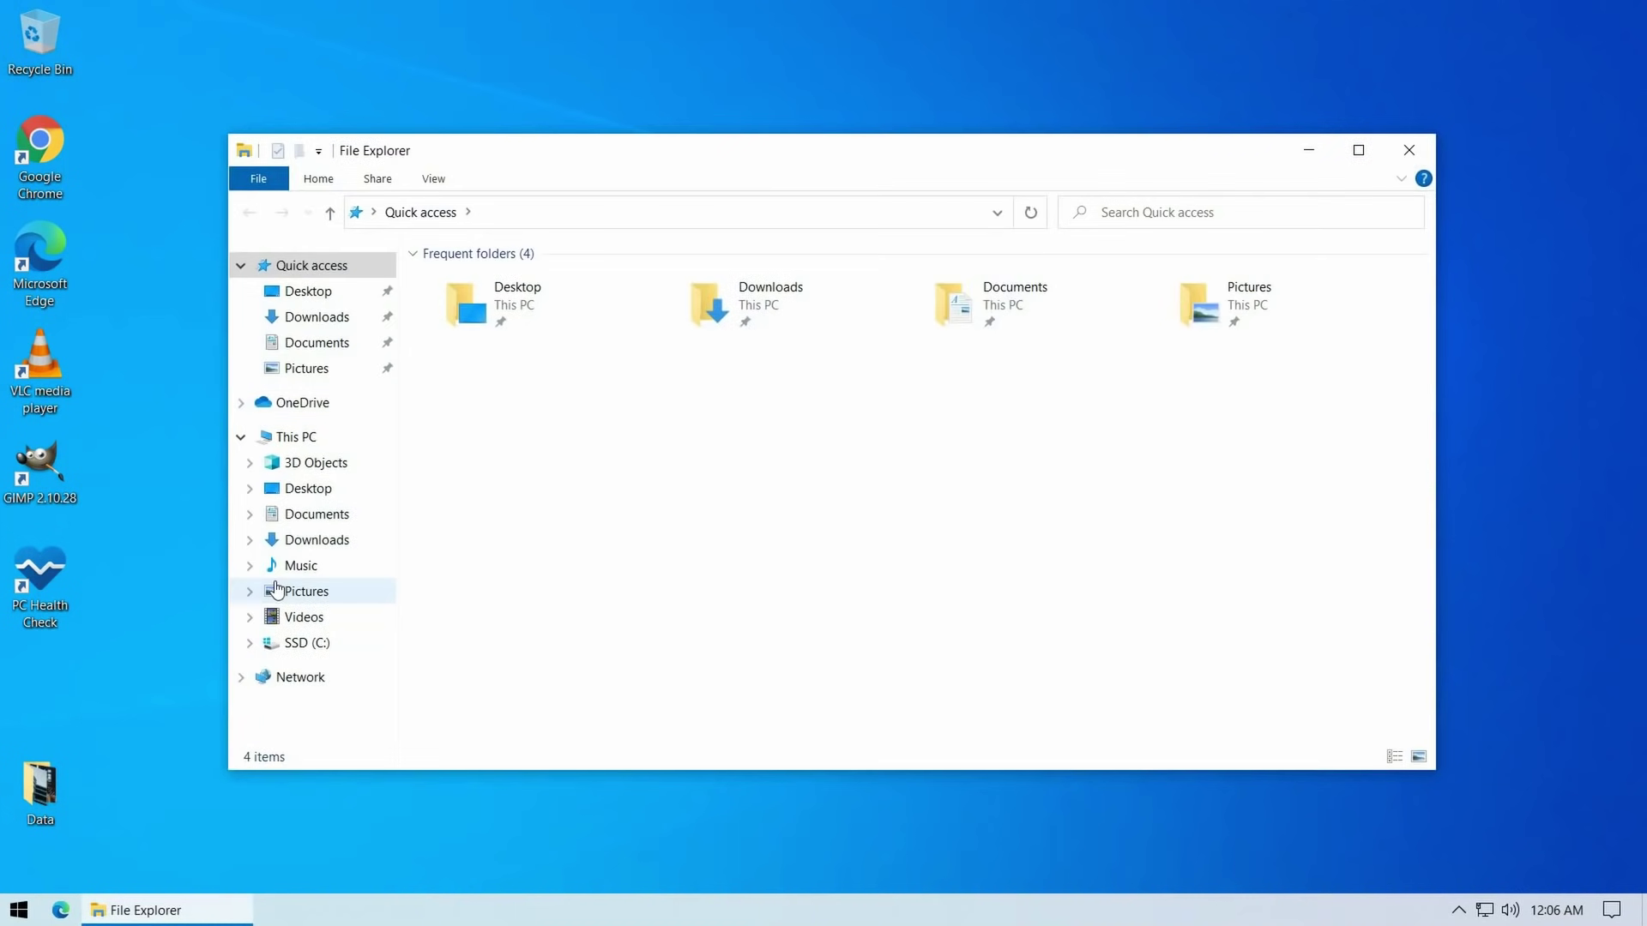
left_click(325, 322)
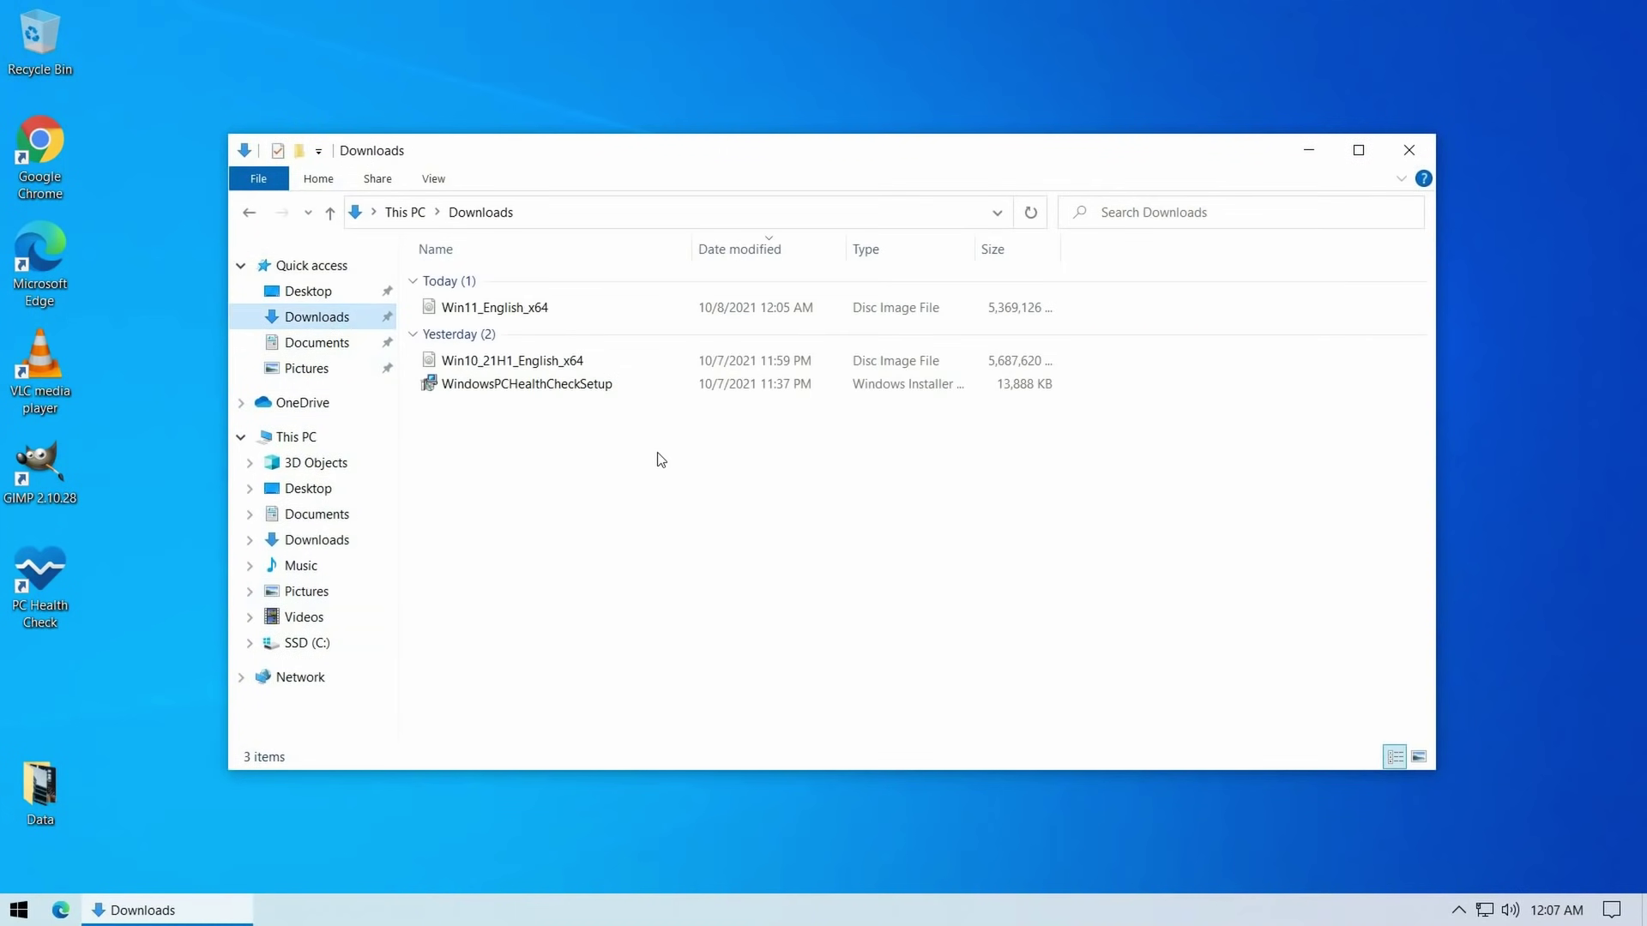
double_click(579, 363)
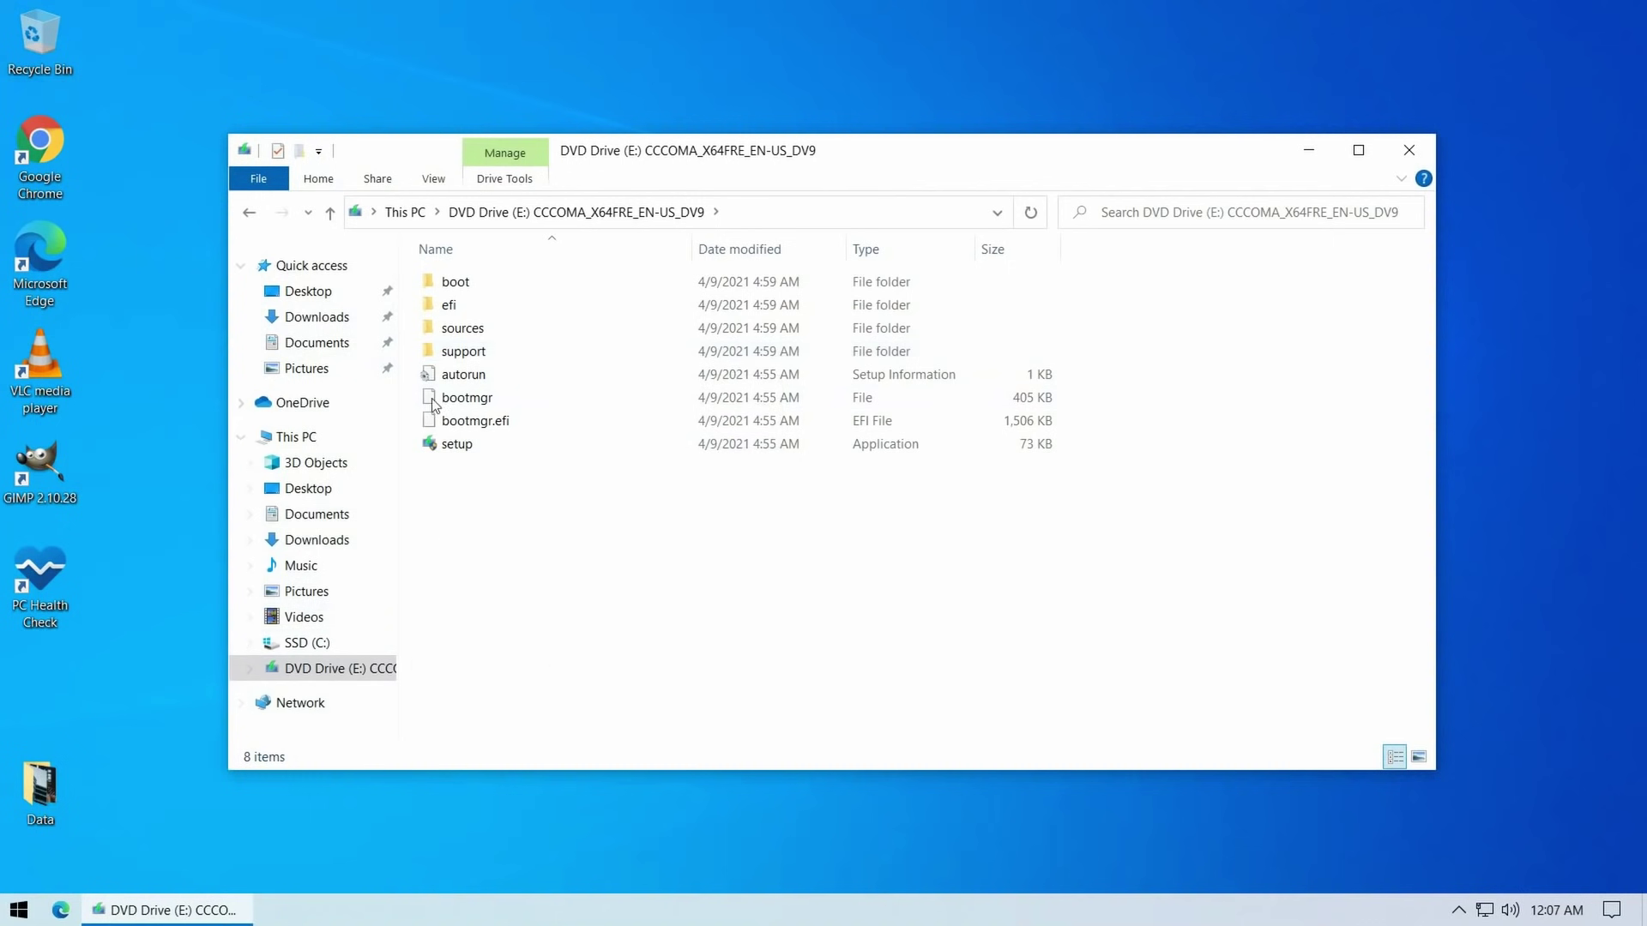
Create a new desktop folder named Win11install
left_click_drag(423, 159, 667, 114)
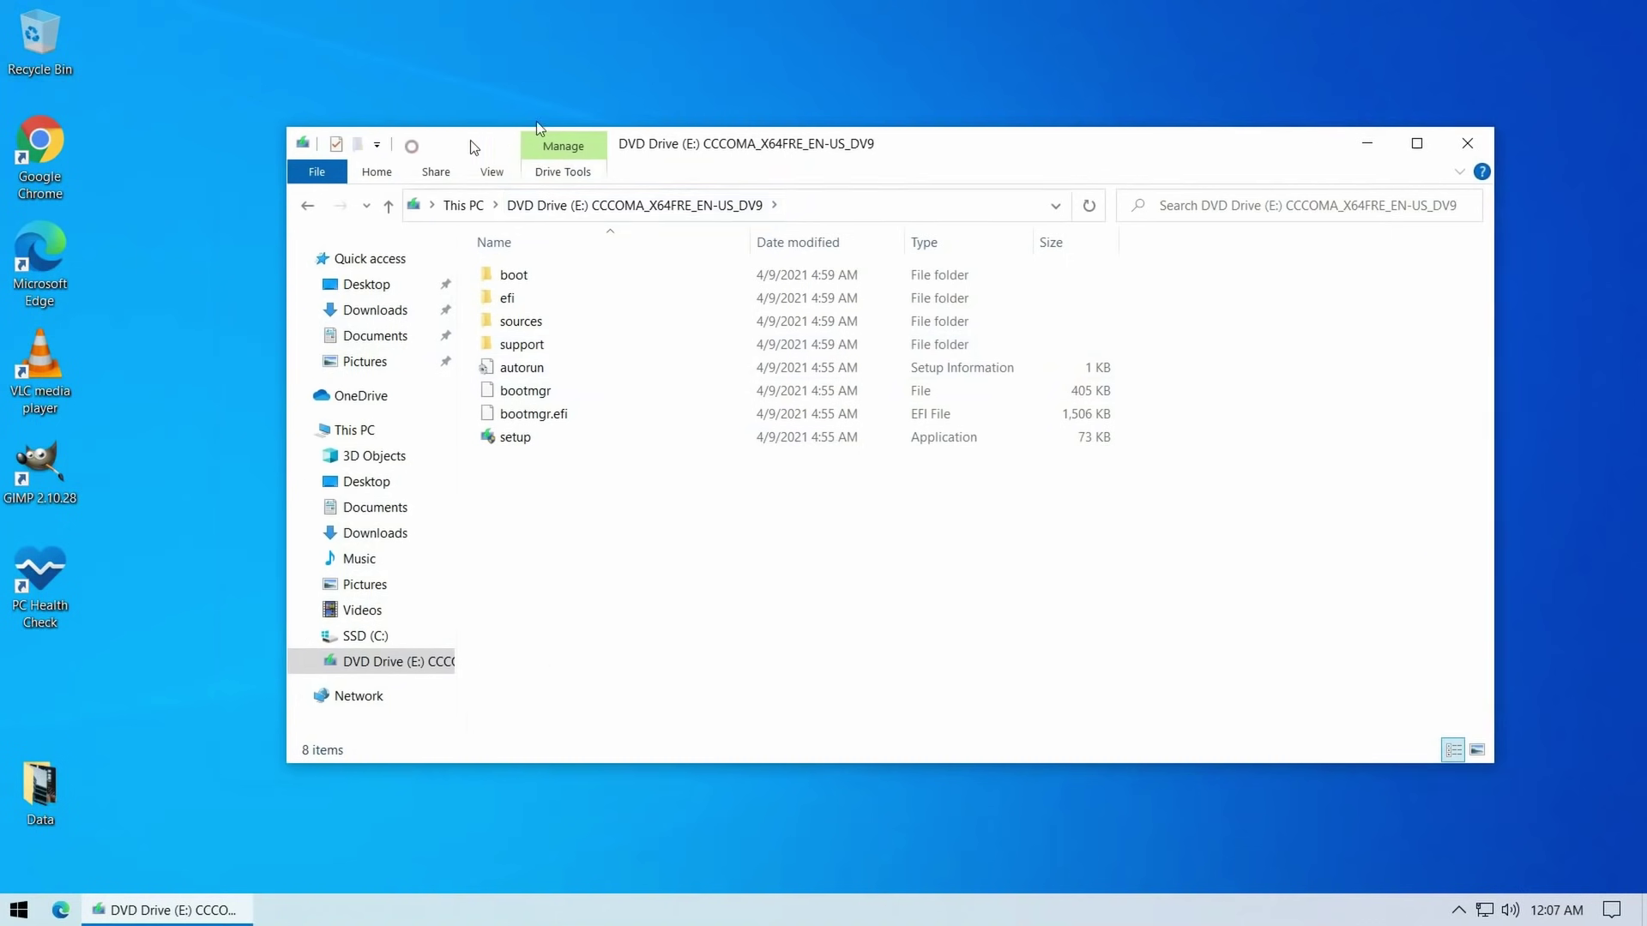
right_click(278, 248)
mouse_move(386, 449)
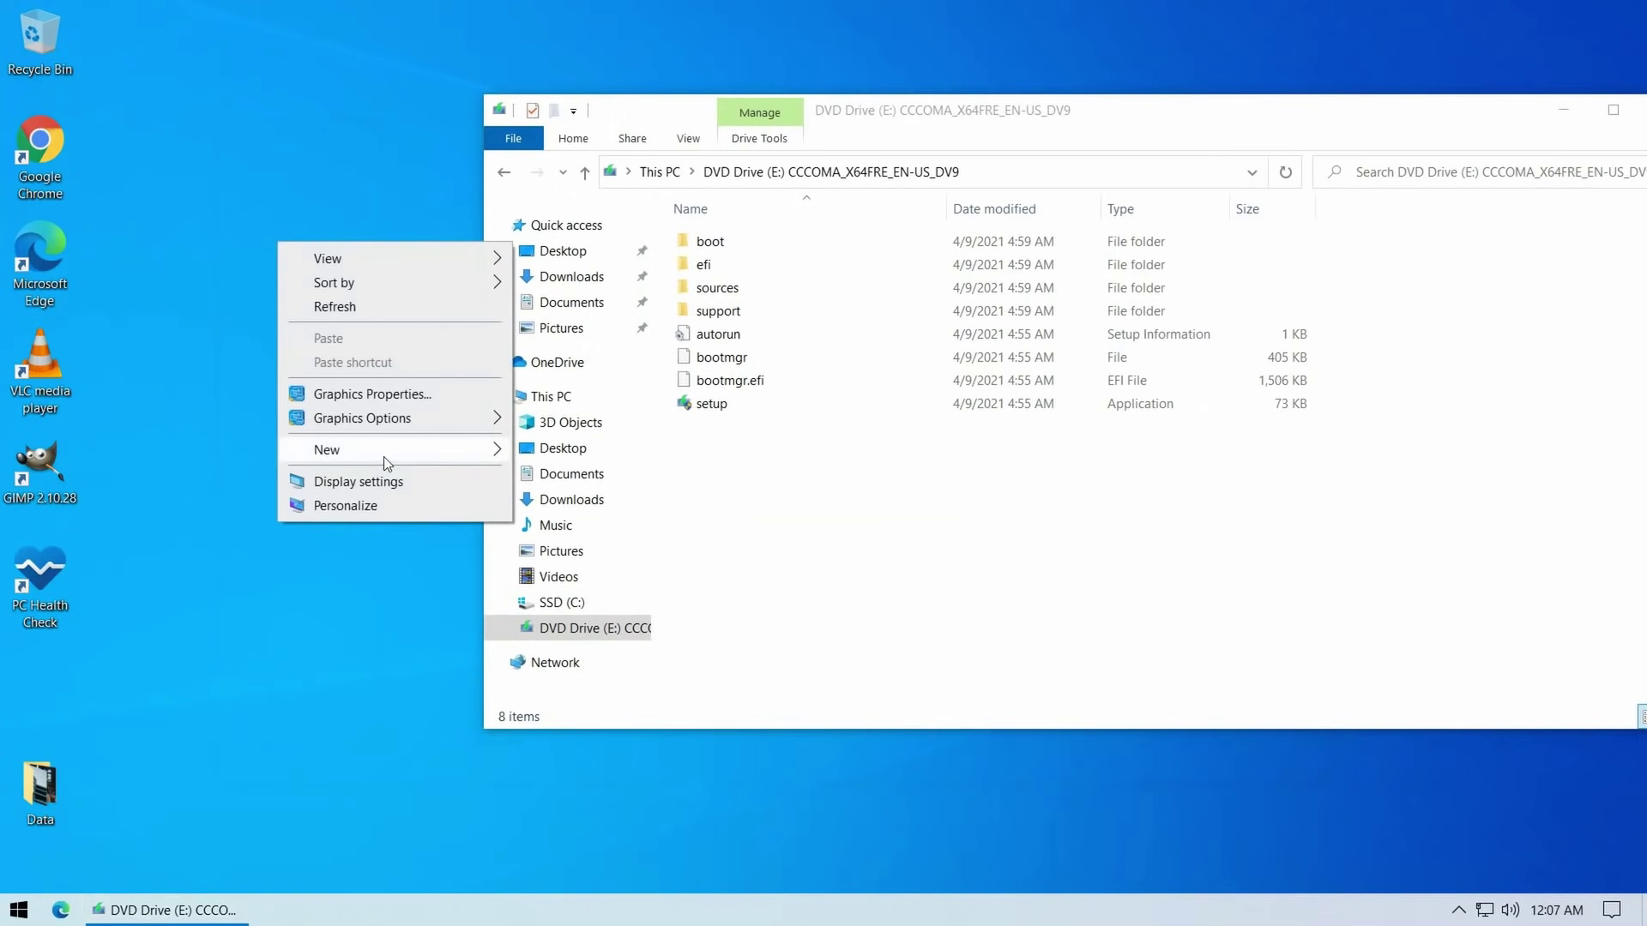
left_click(531, 450)
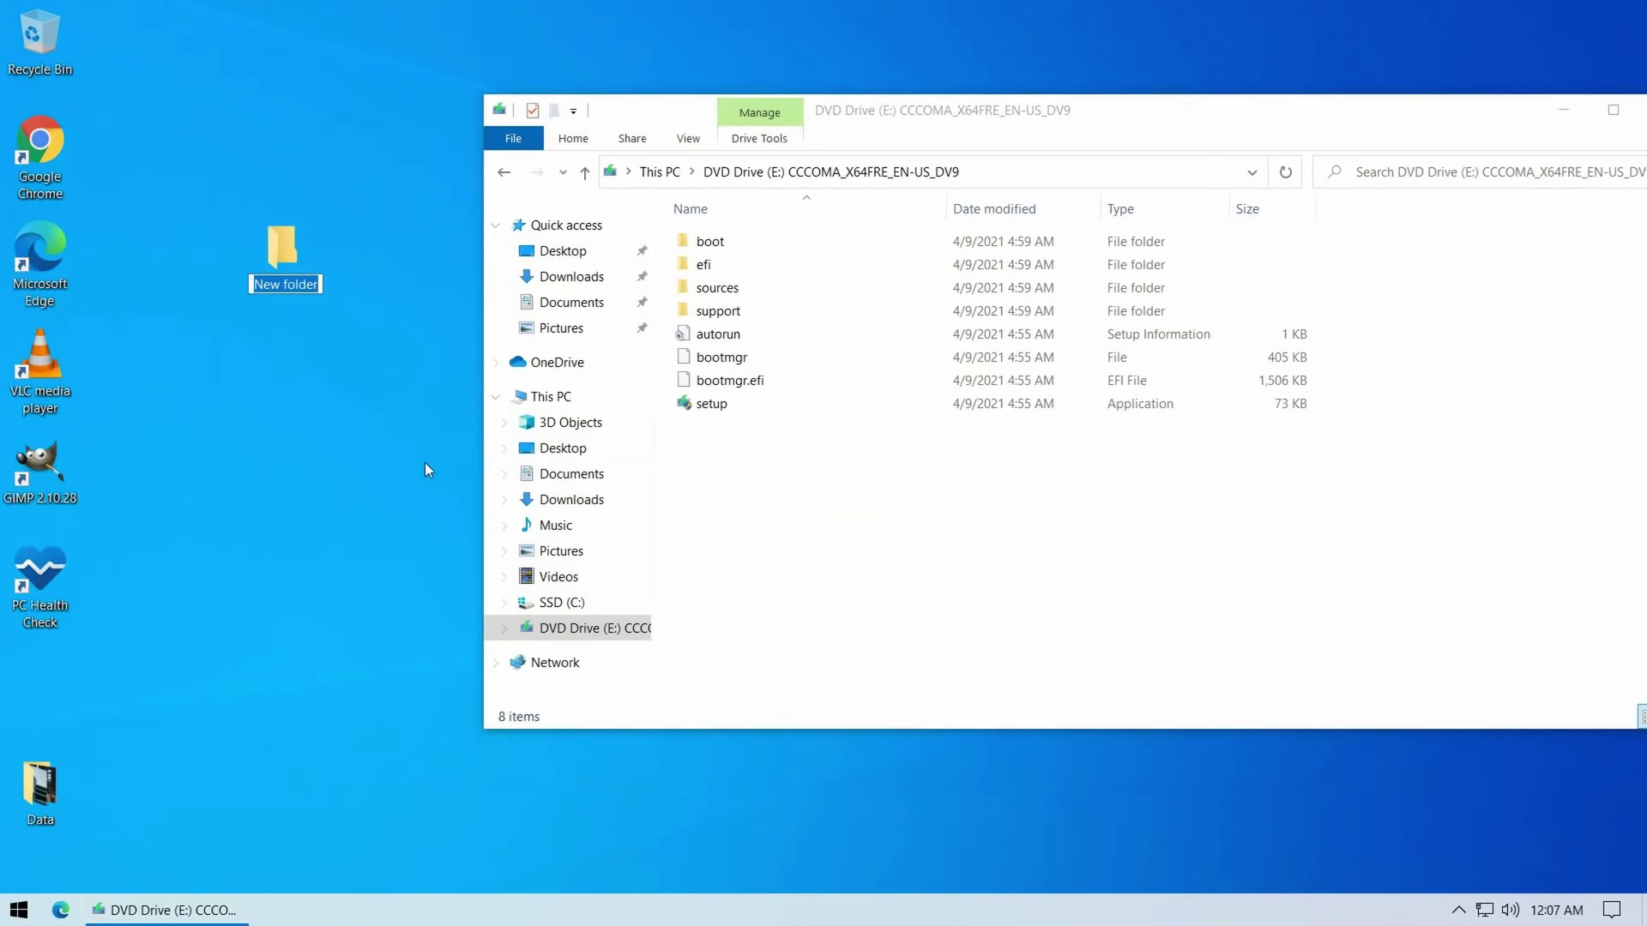
type("Win11install")
key("Return")
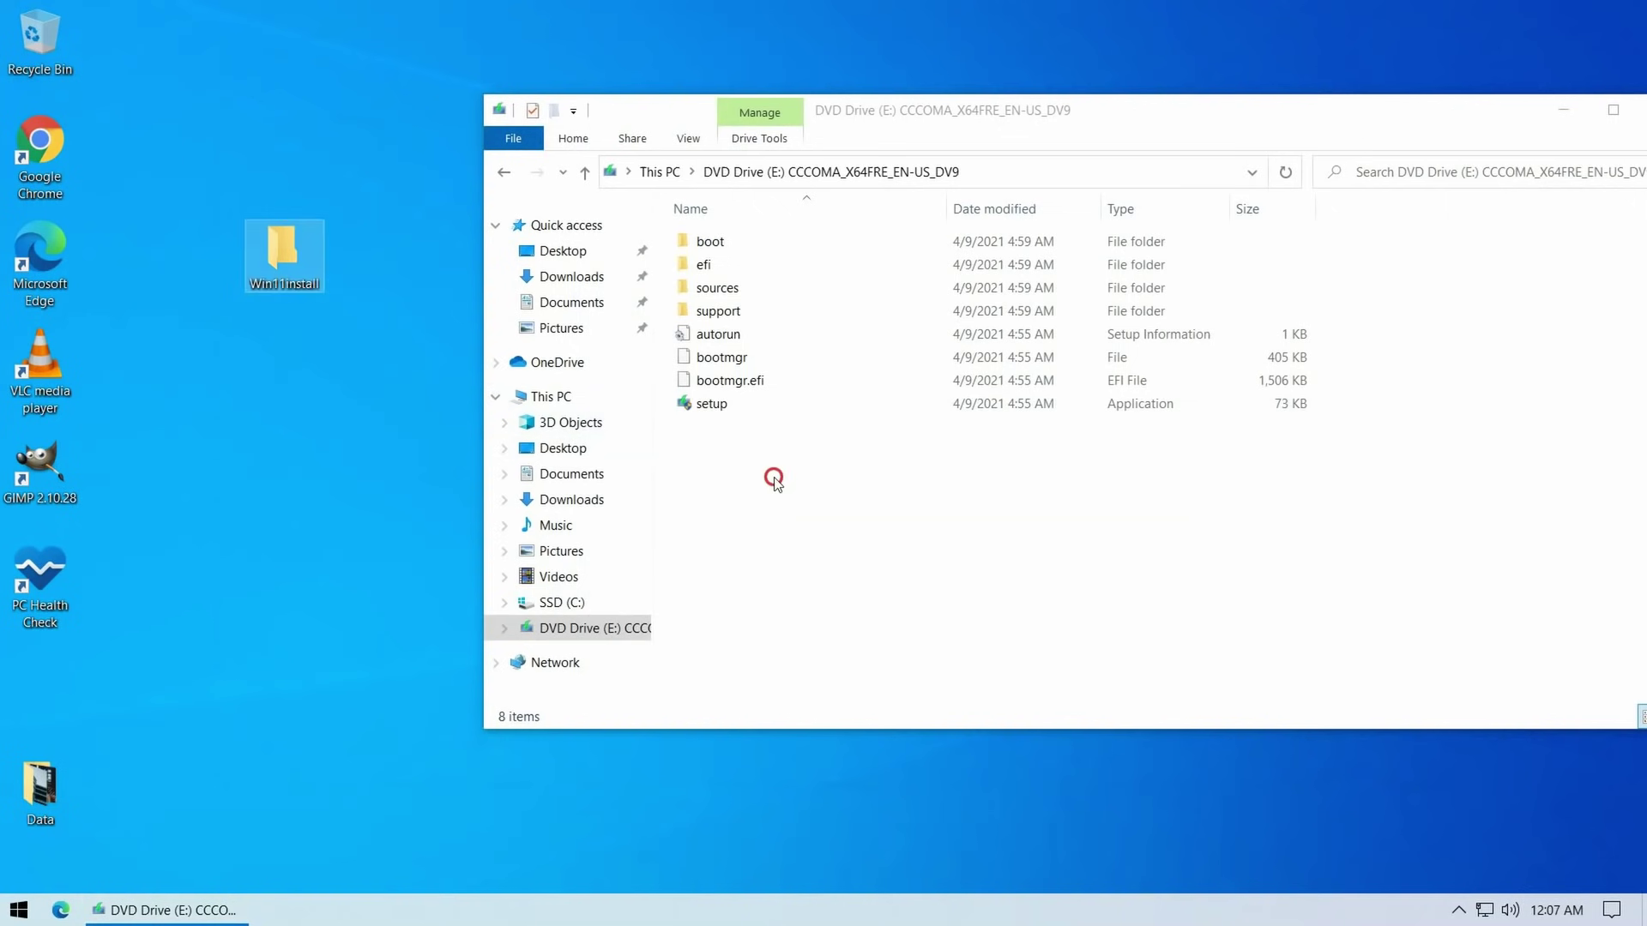
Copy all eight Windows 10 disc items into Win11install and eject the disc image
mouse_move(774, 476)
left_mouse_down()
mouse_move(680, 222)
mouse_move(294, 274)
left_mouse_up()
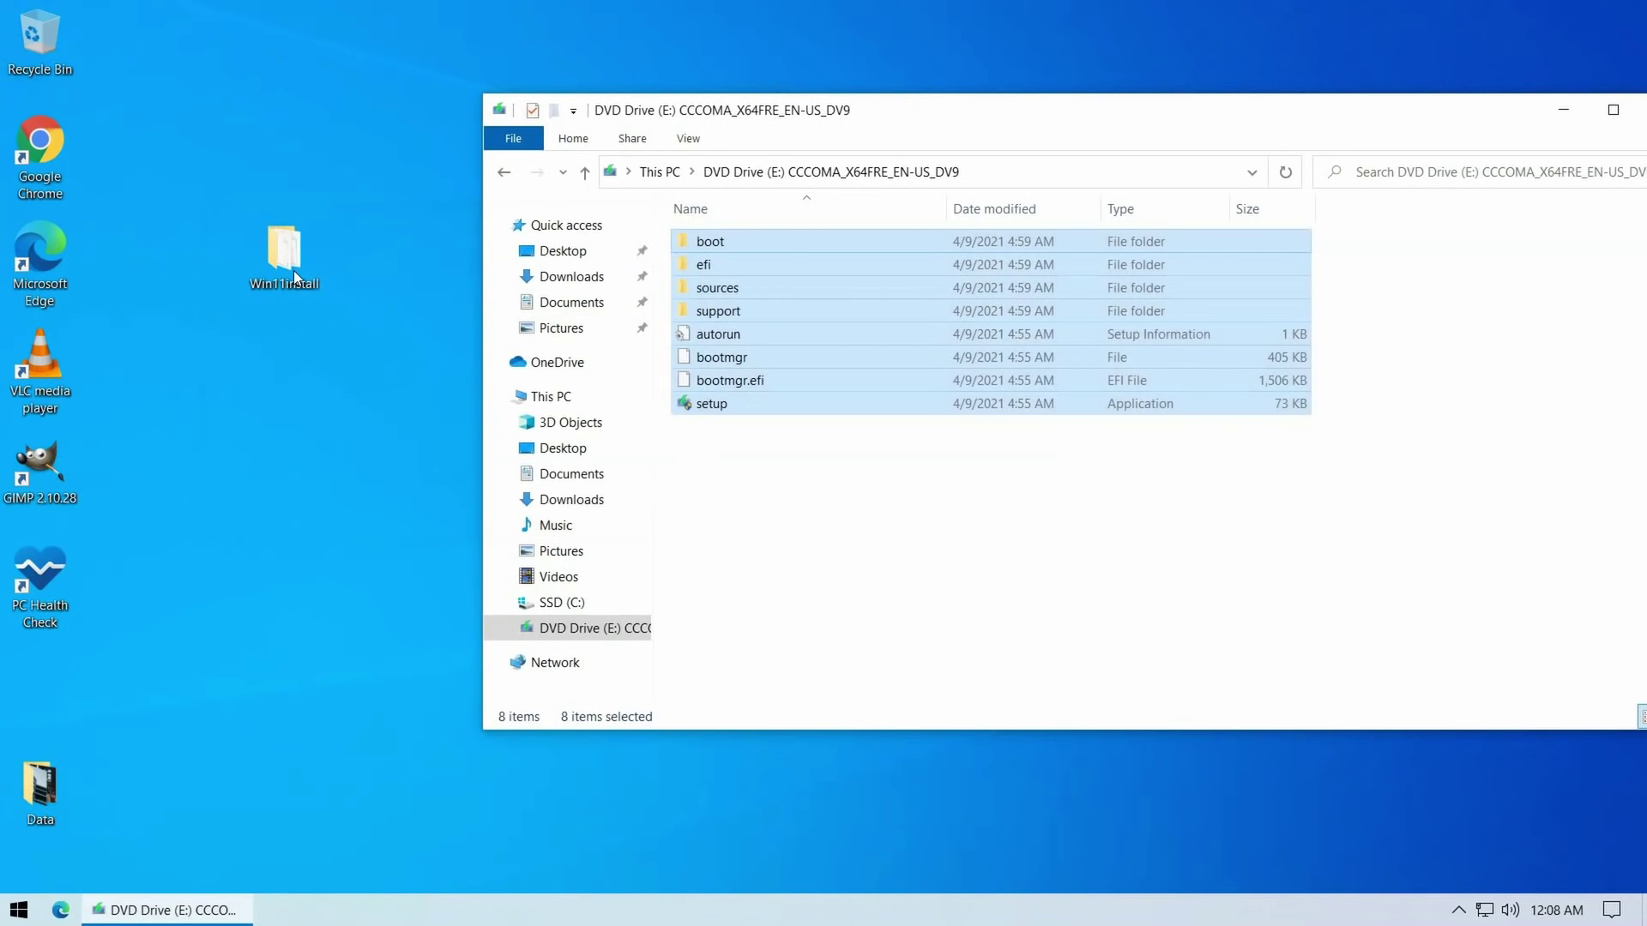
right_click(609, 632)
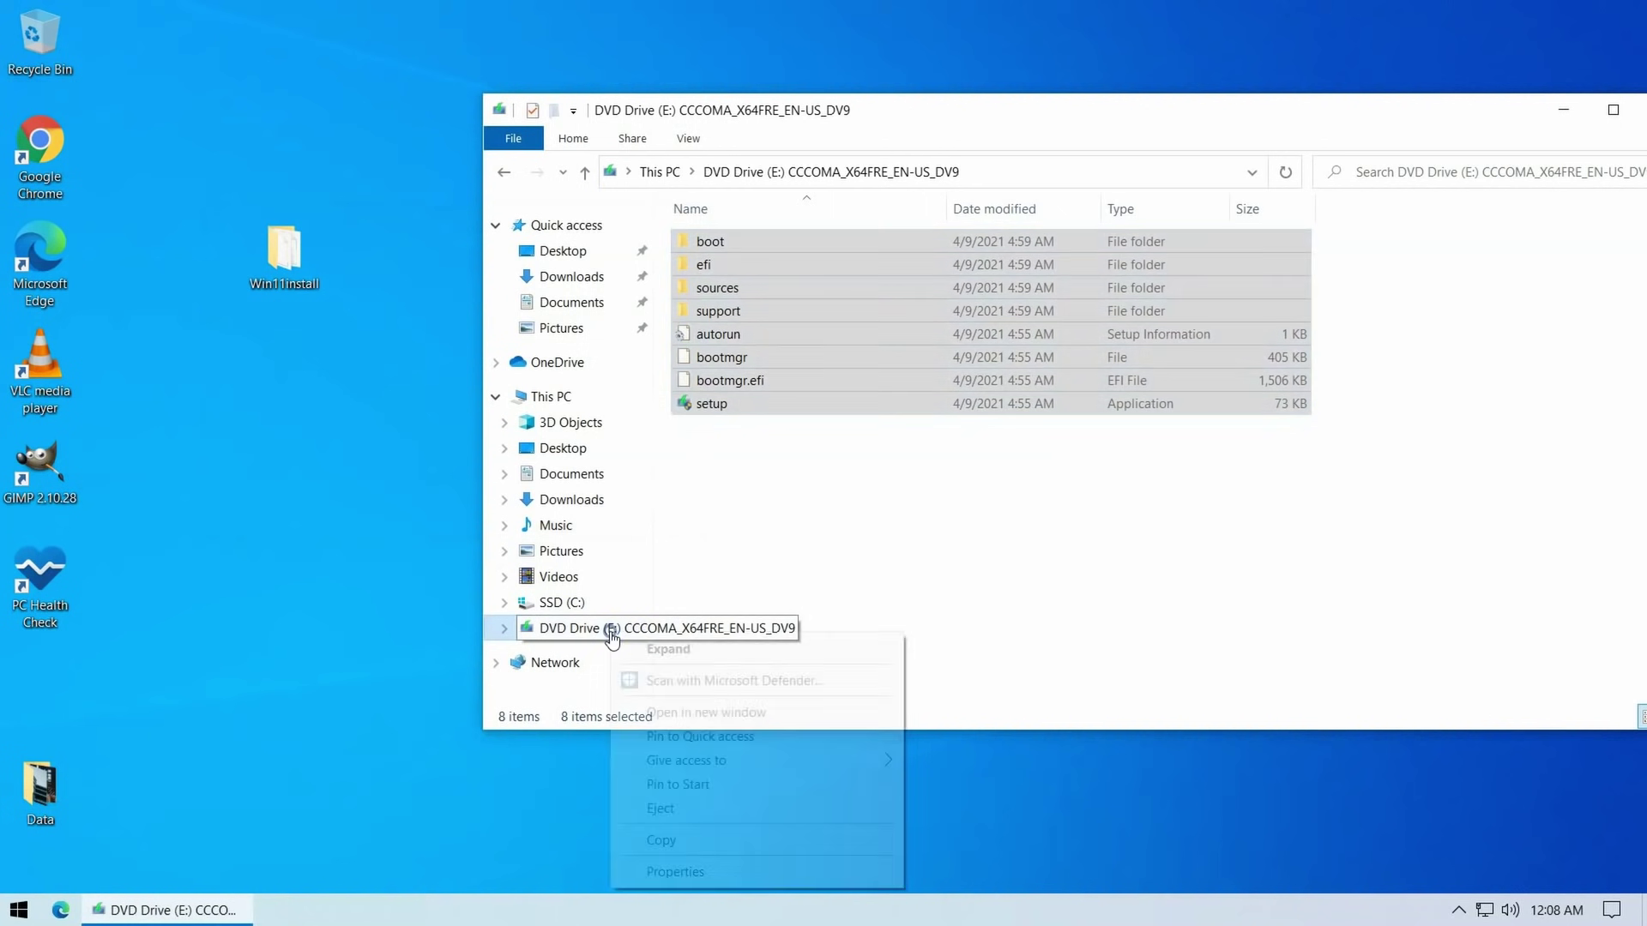
left_click(718, 810)
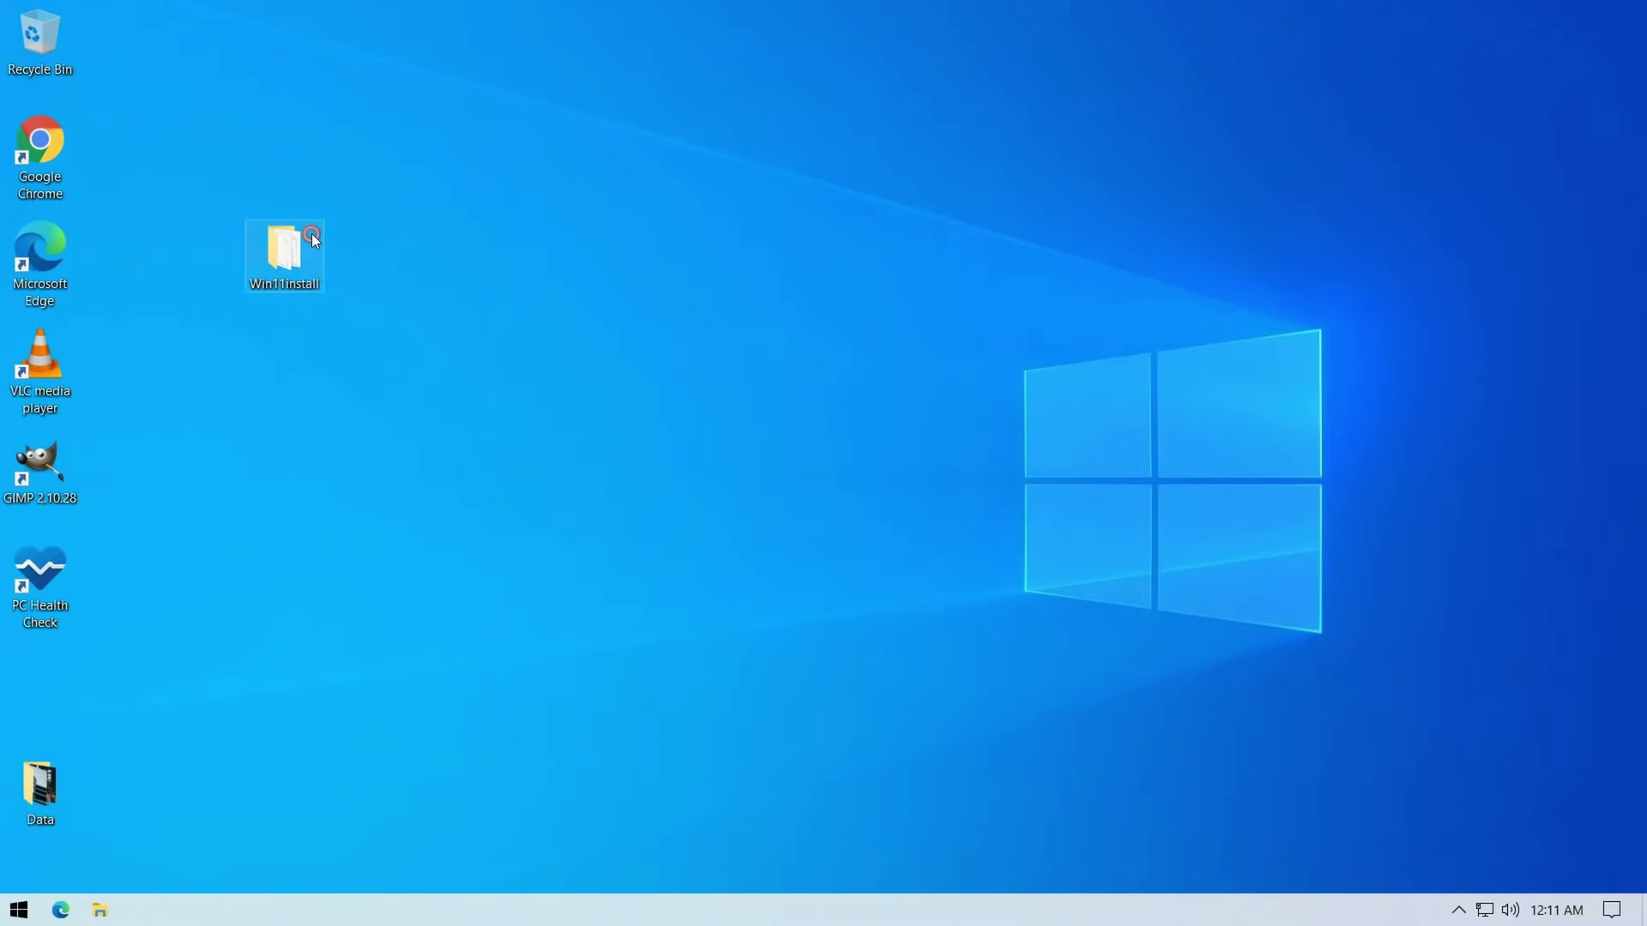
Open Win11install > sources and select the install.wim file
double_click(313, 233)
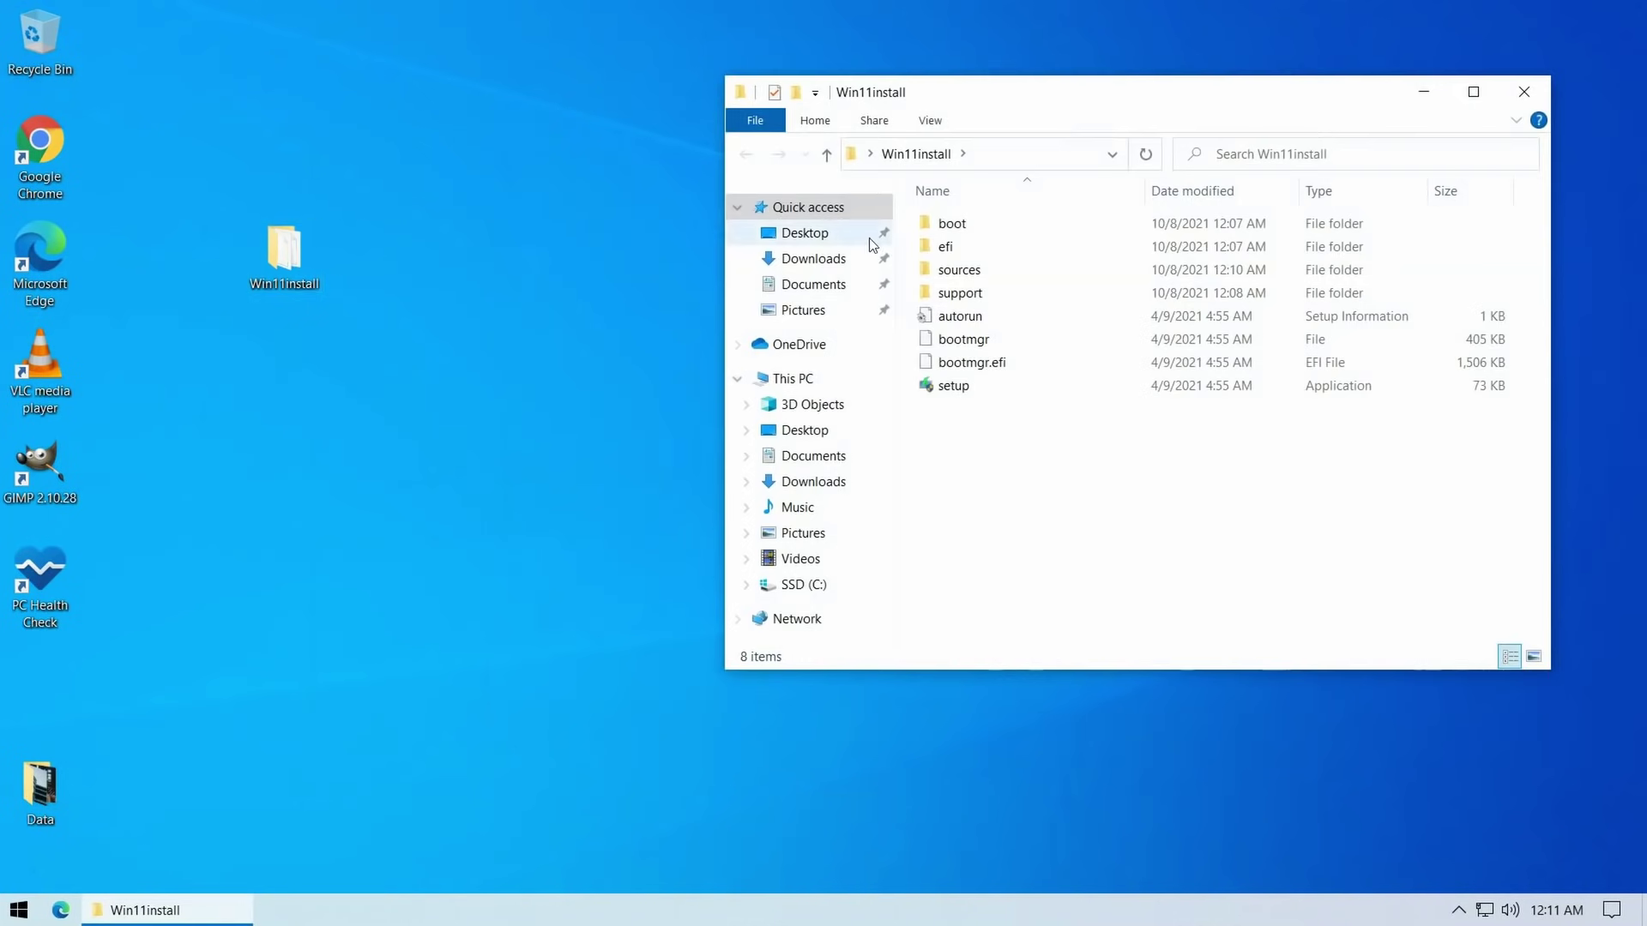
left_click(980, 272)
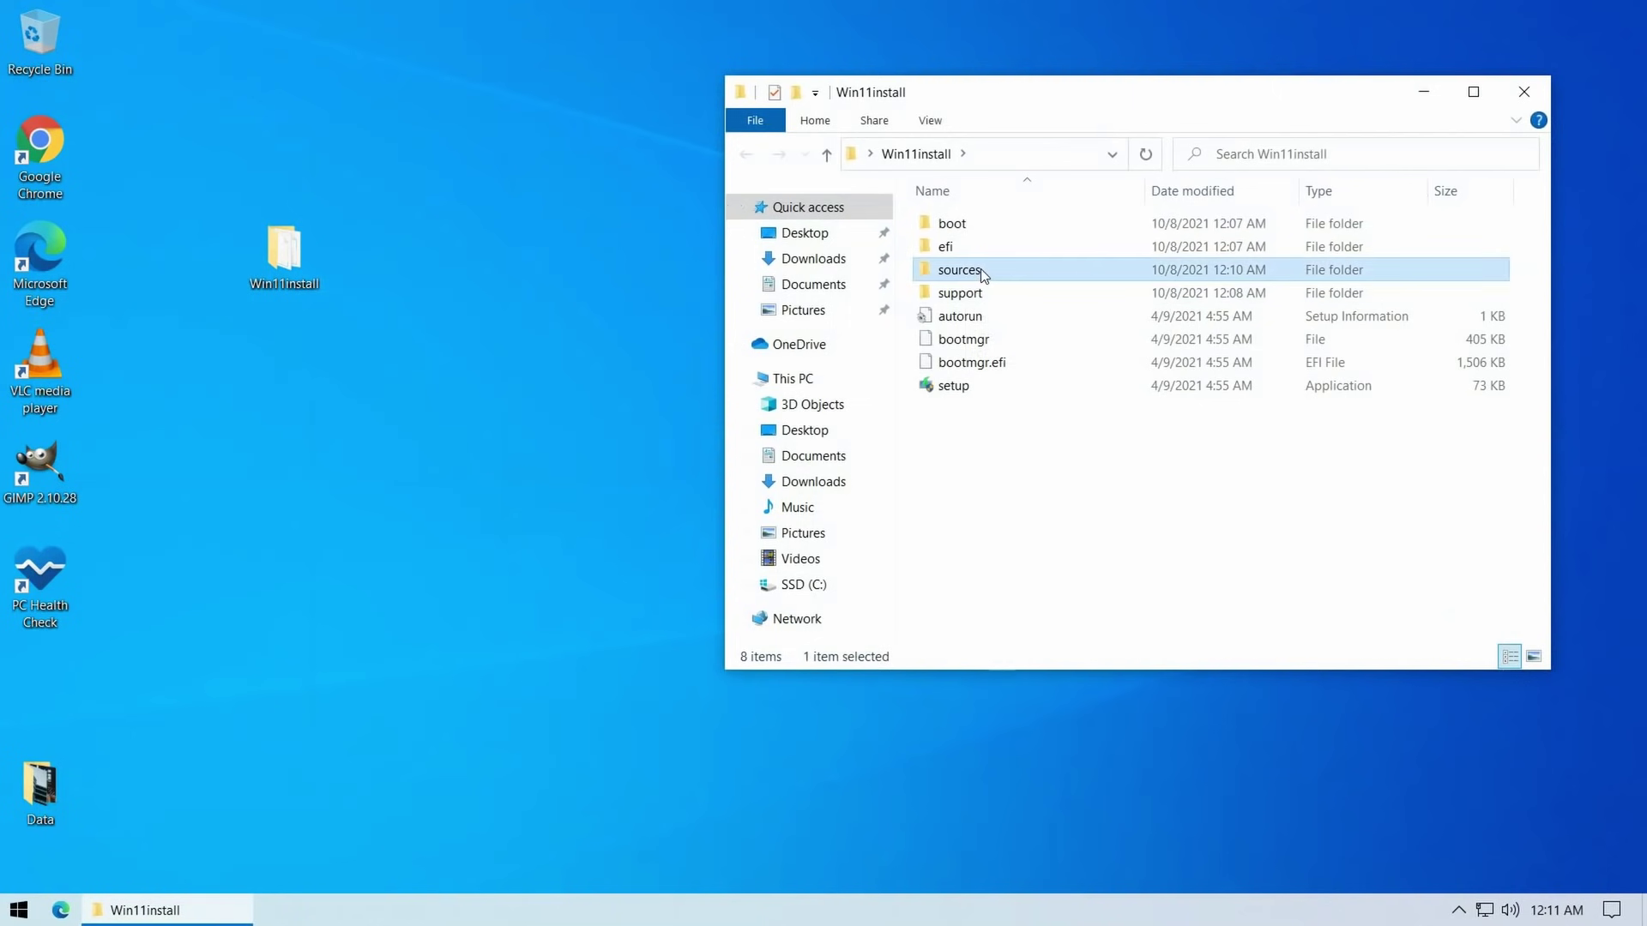
double_click(981, 269)
type("ia")
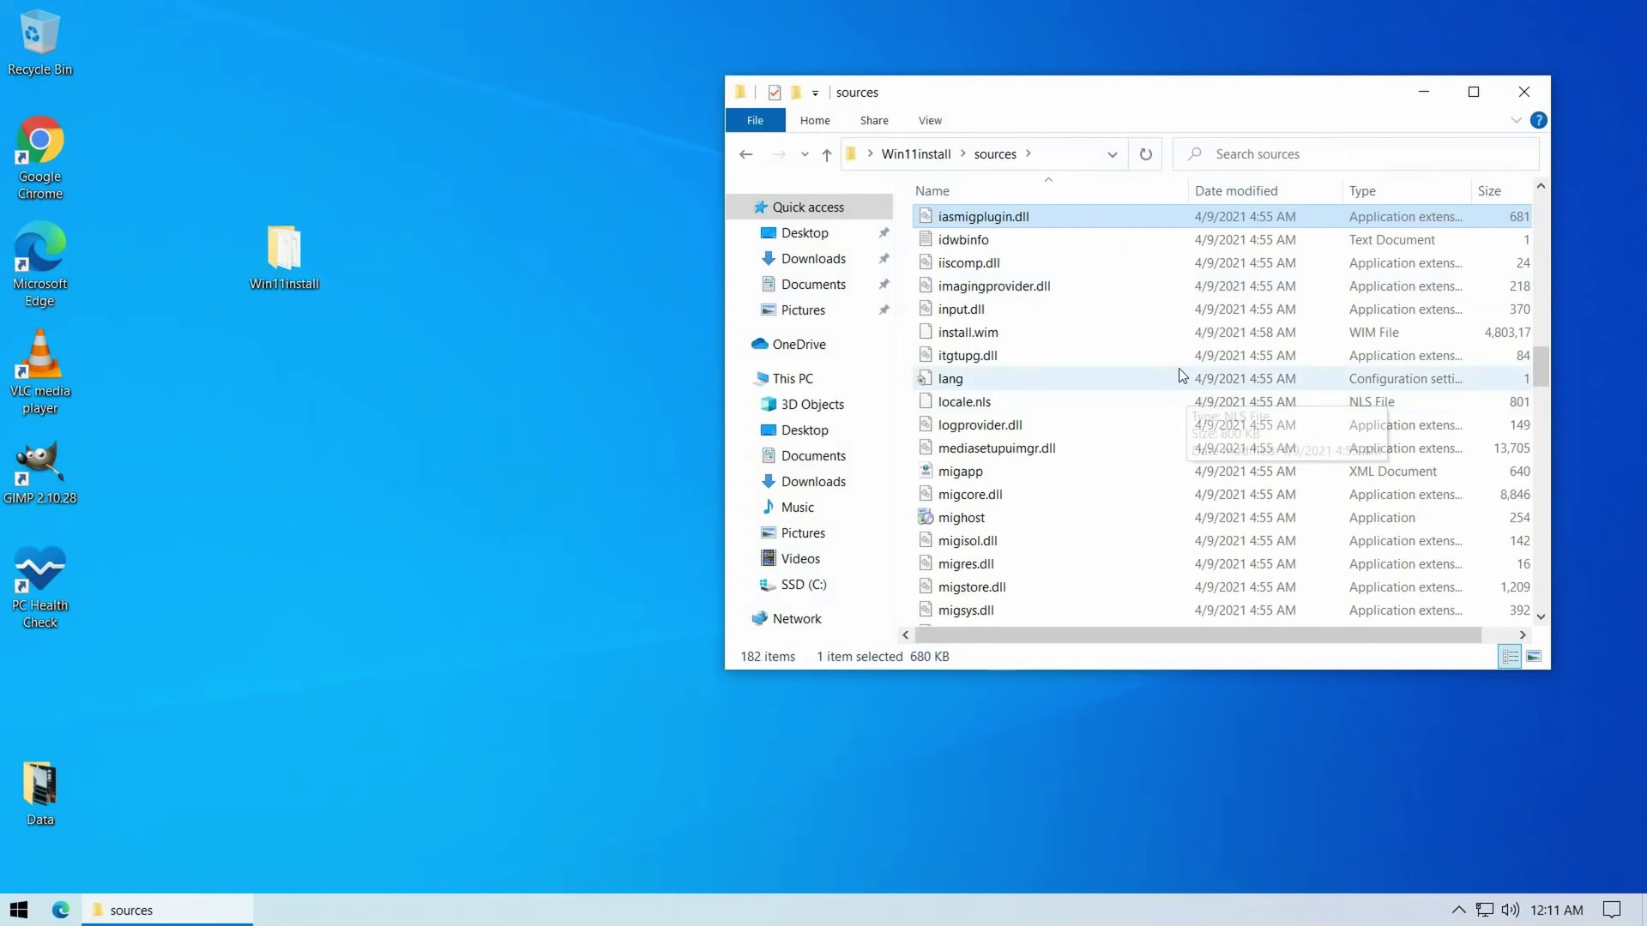
left_click(1151, 332)
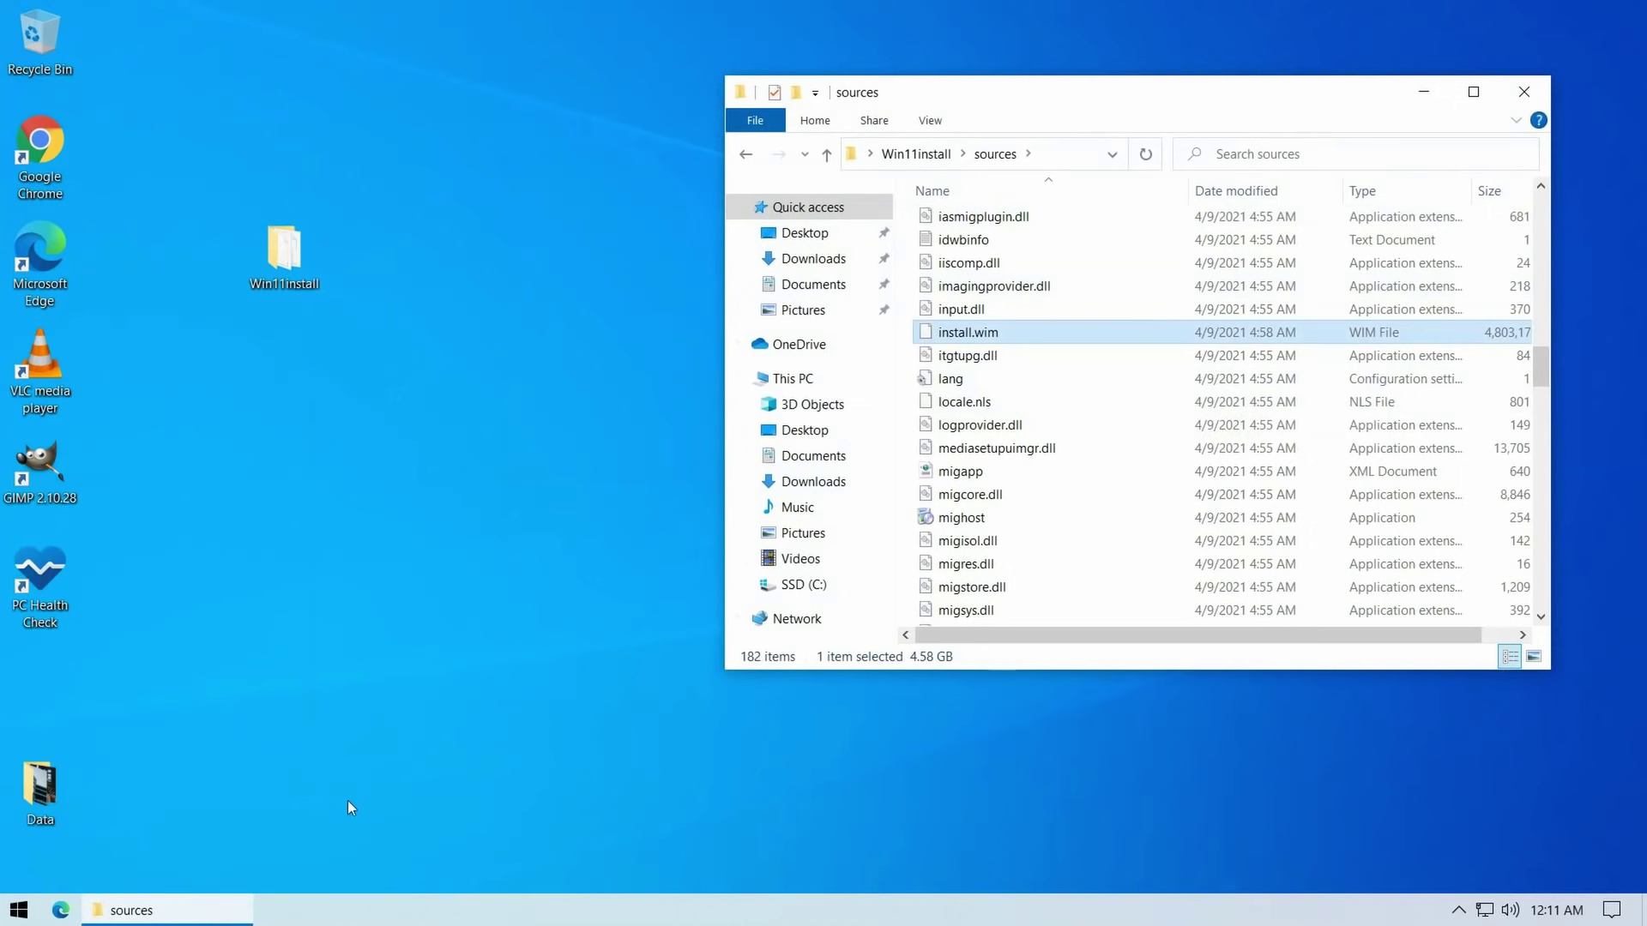
Open Downloads in a second File Explorer window placed beside the sources window
right_click(224, 905)
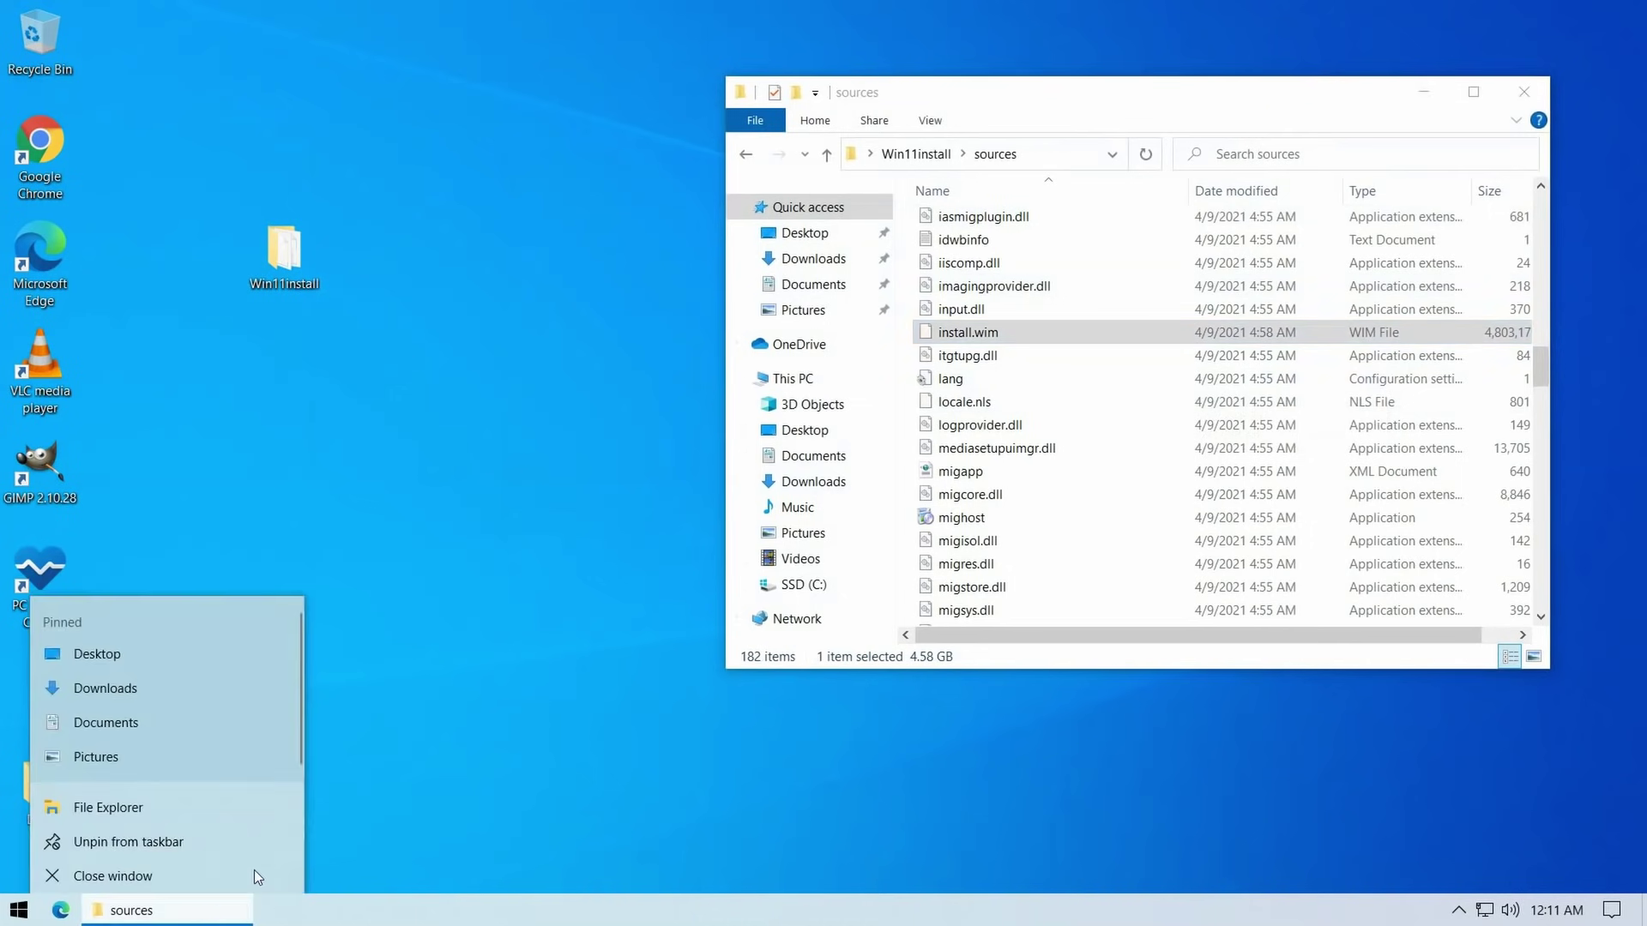
left_click(172, 679)
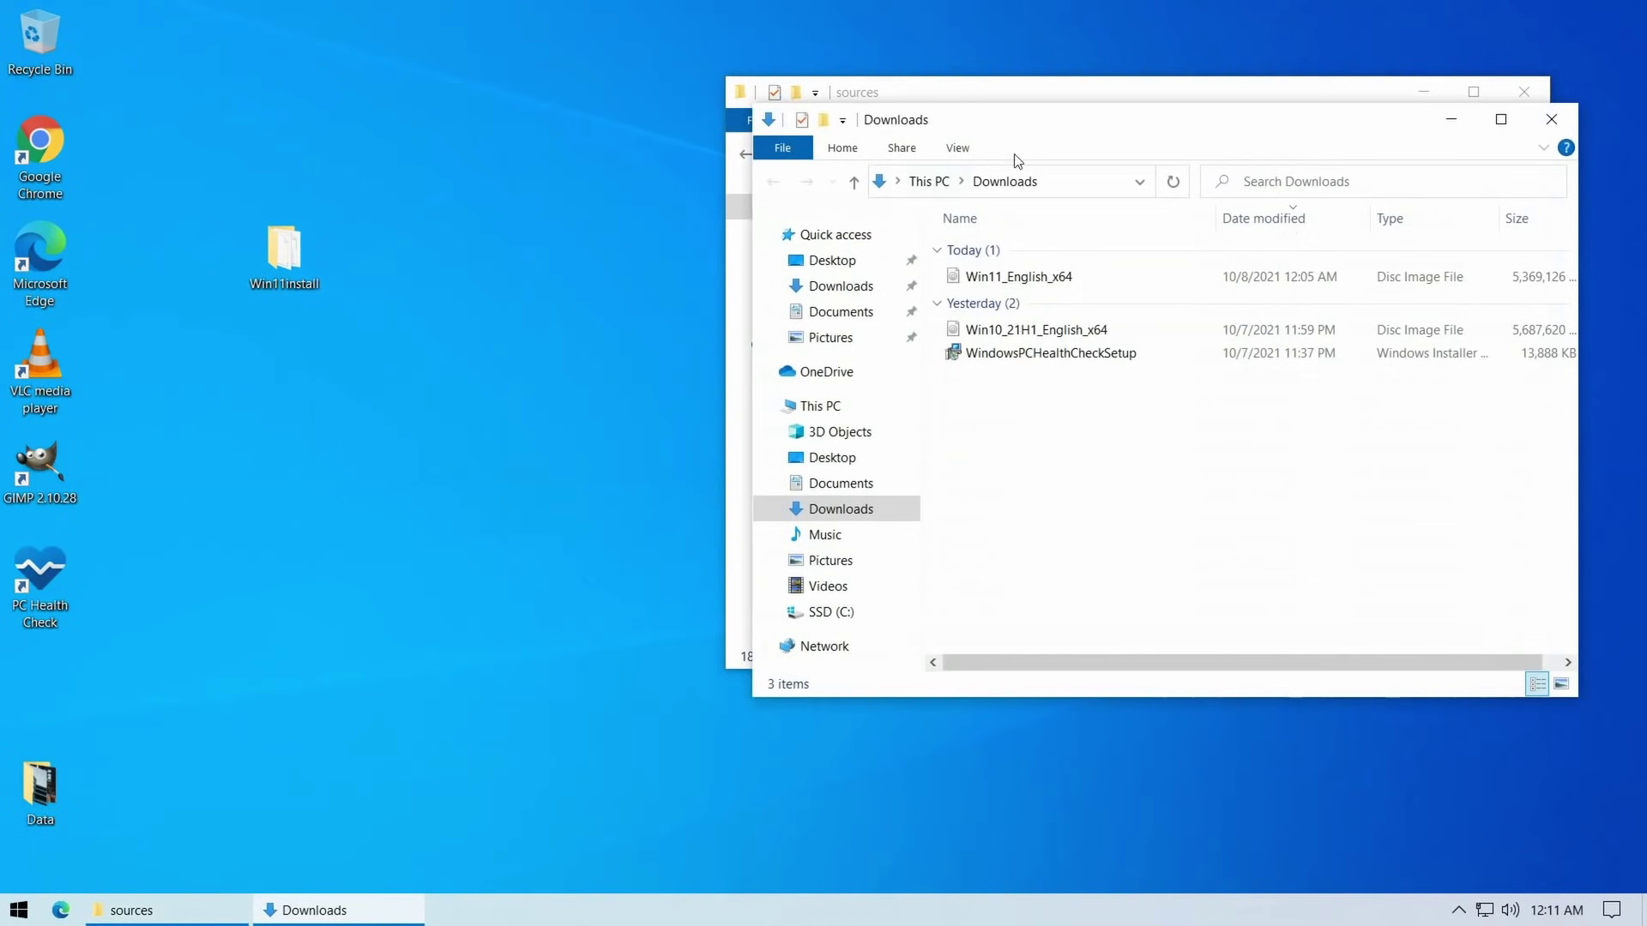
mouse_move(1044, 119)
left_mouse_down()
mouse_move(283, 319)
mouse_move(328, 288)
left_mouse_up()
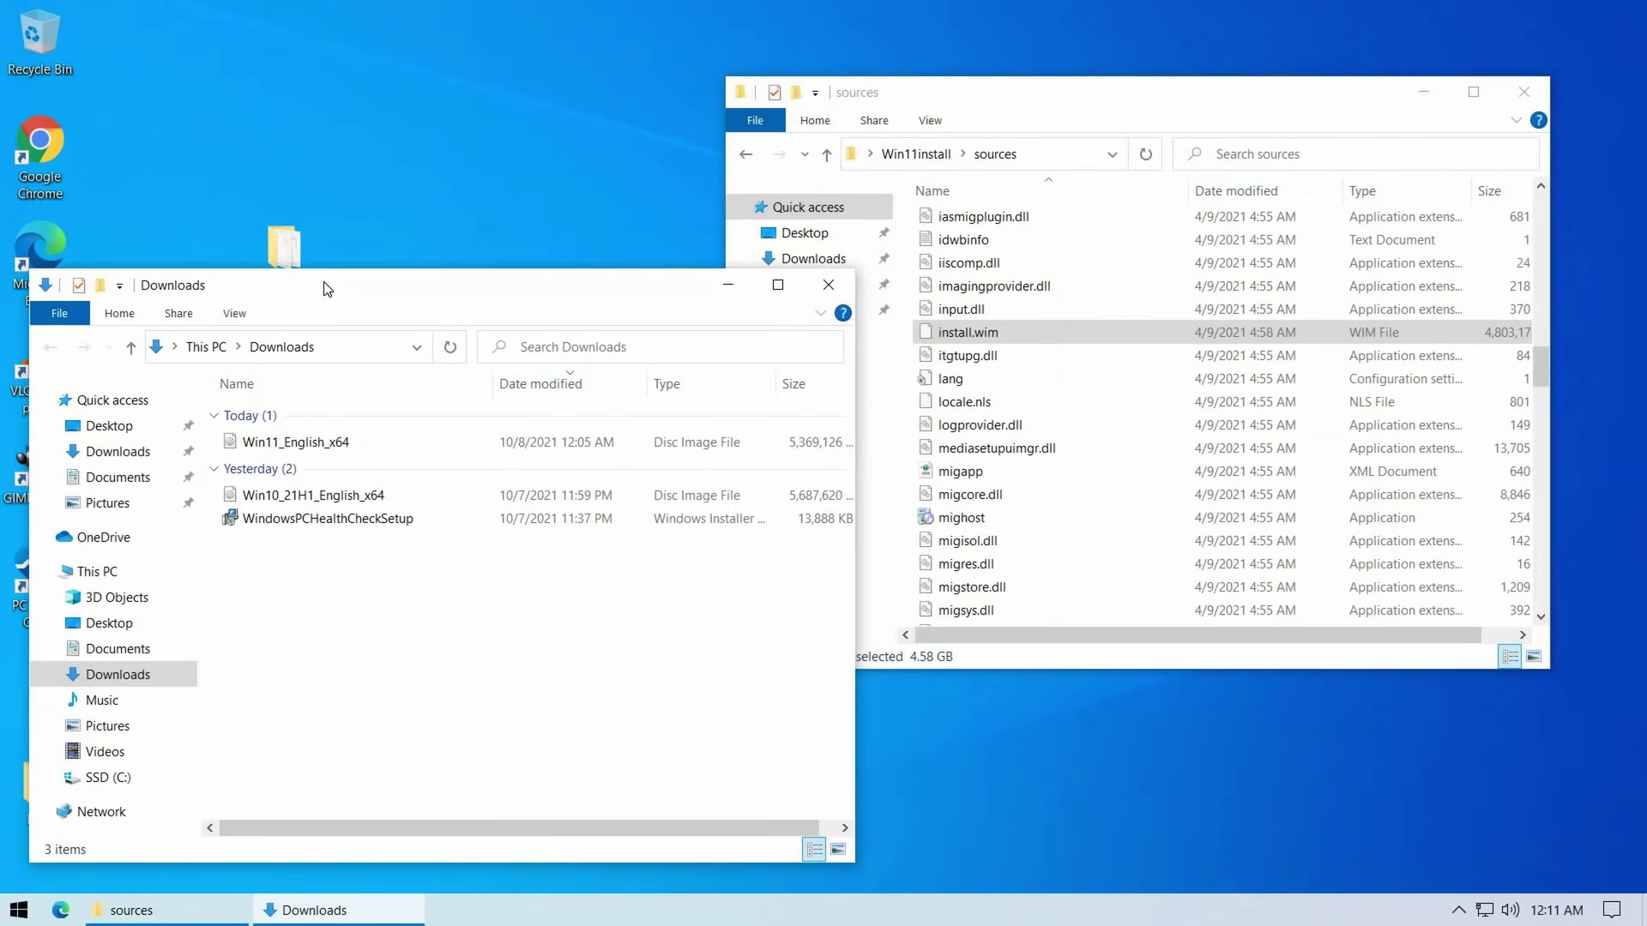
Mount the Win11_English_x64 ISO and select install.wim in its sources folder
double_click(321, 442)
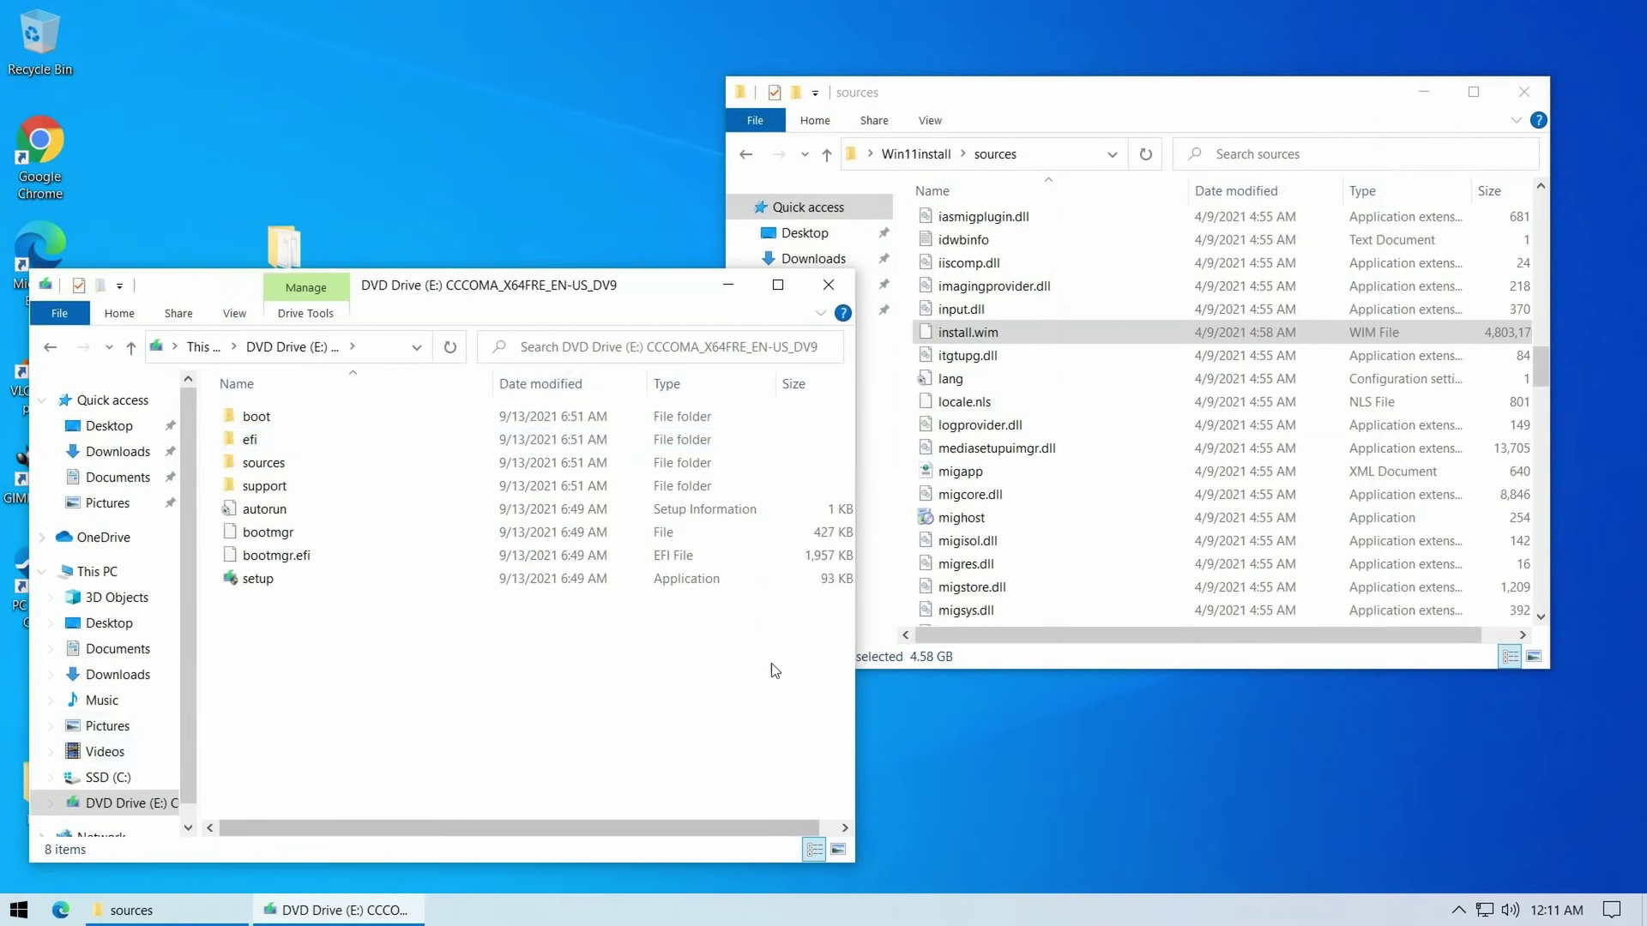
left_click_drag(854, 854, 901, 881)
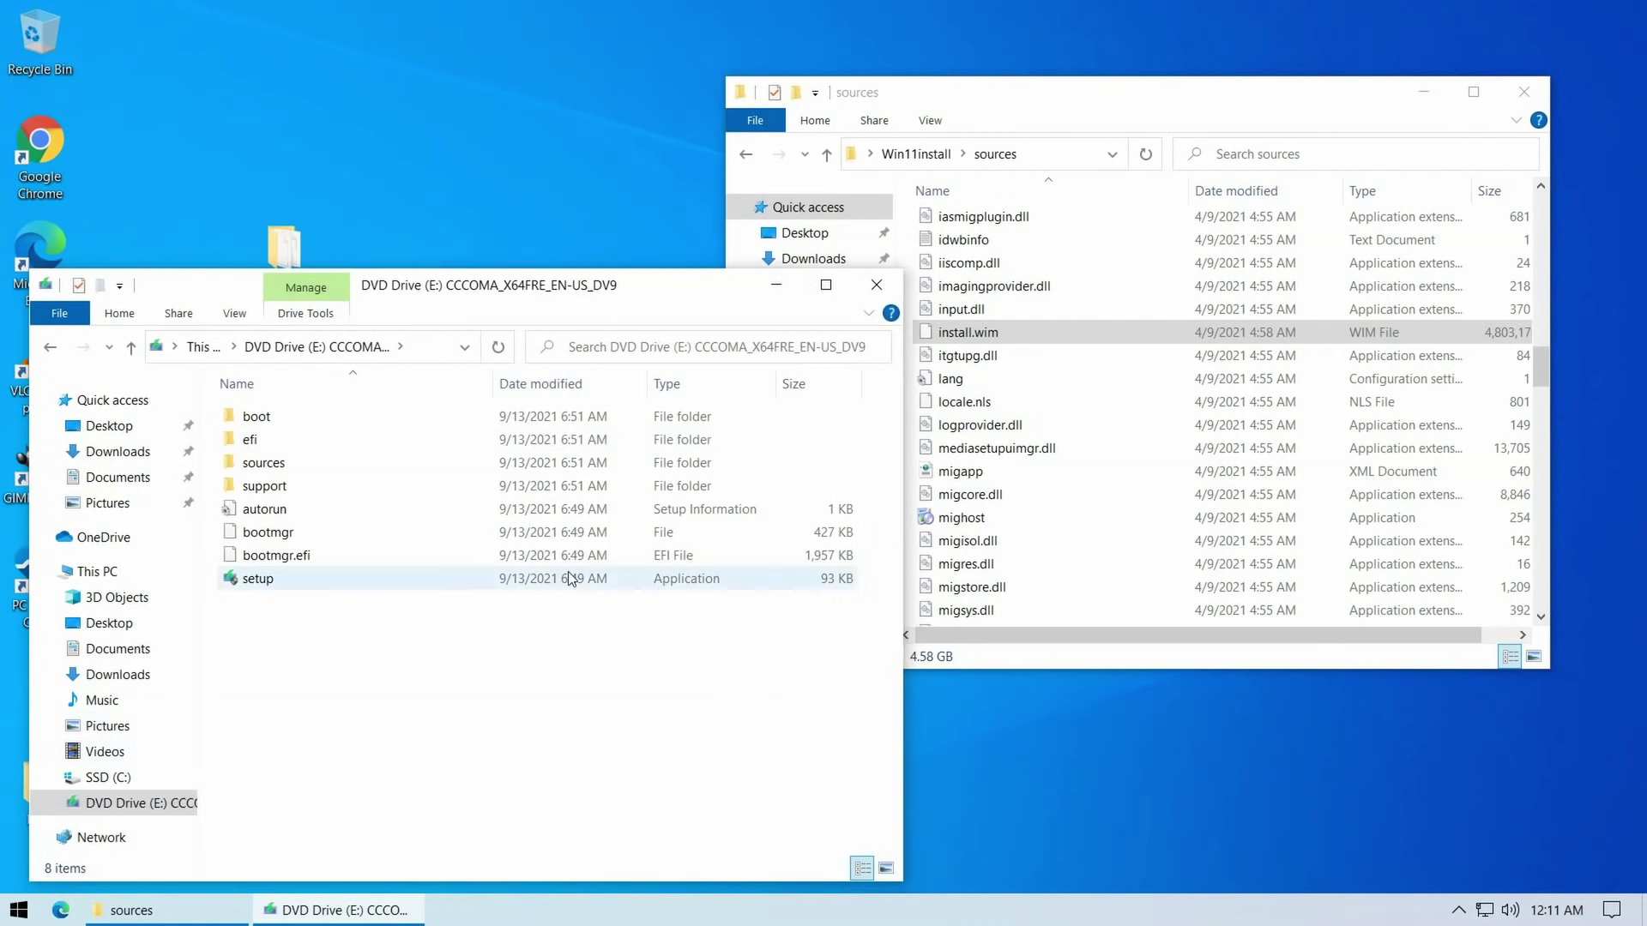
double_click(358, 460)
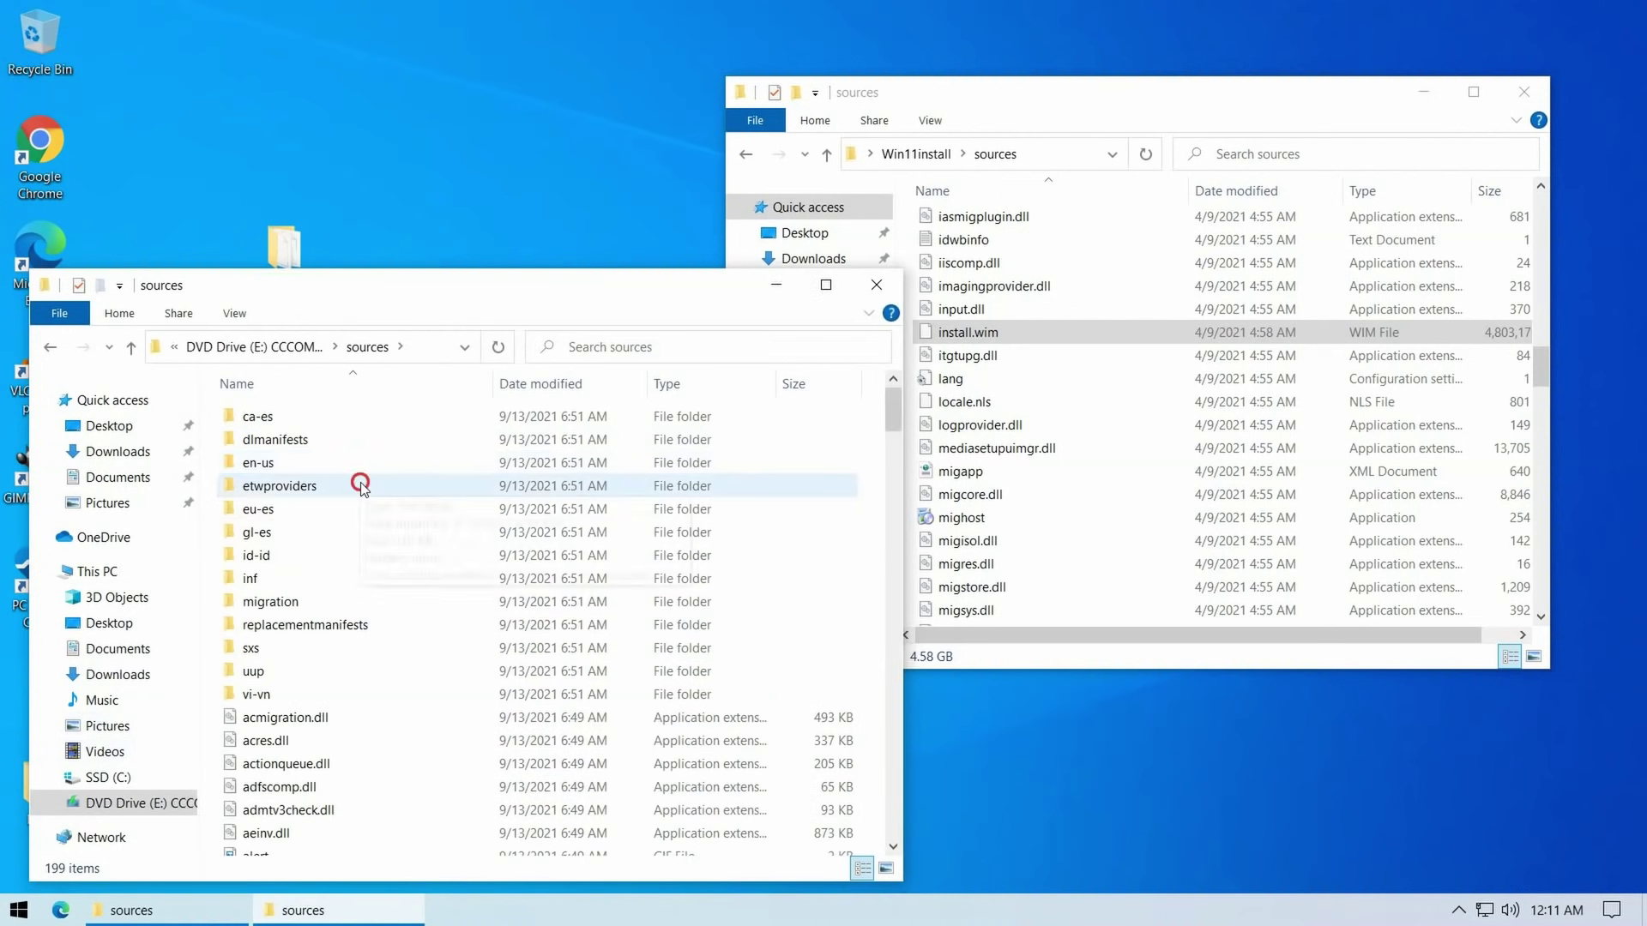
left_click(361, 482)
key("i")
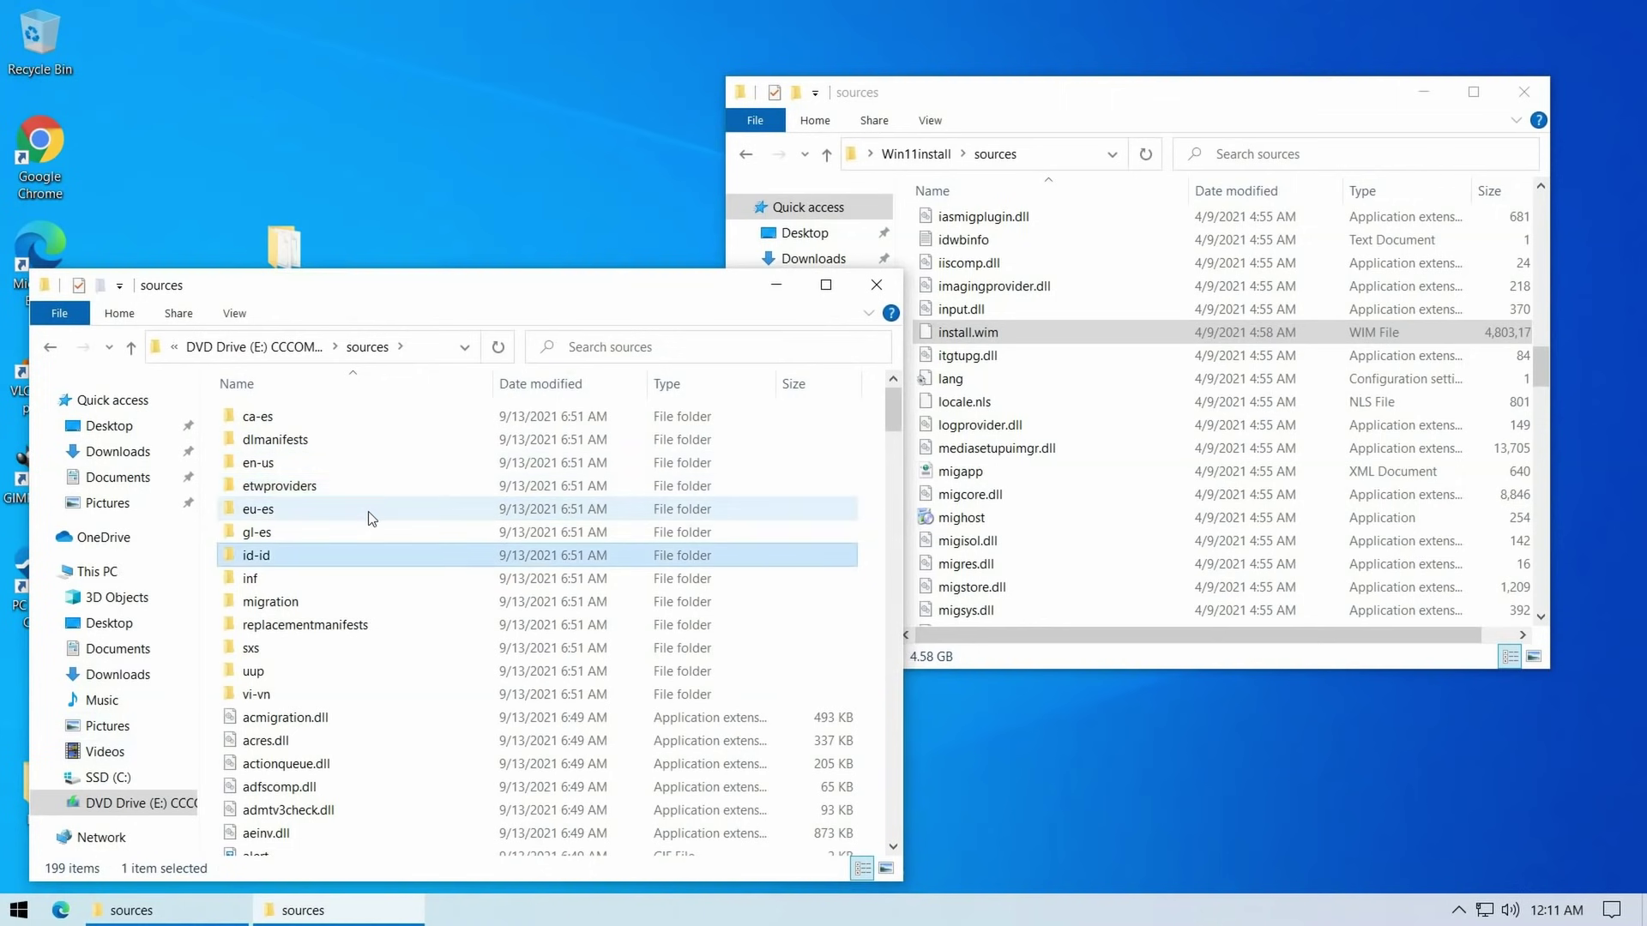
key("a")
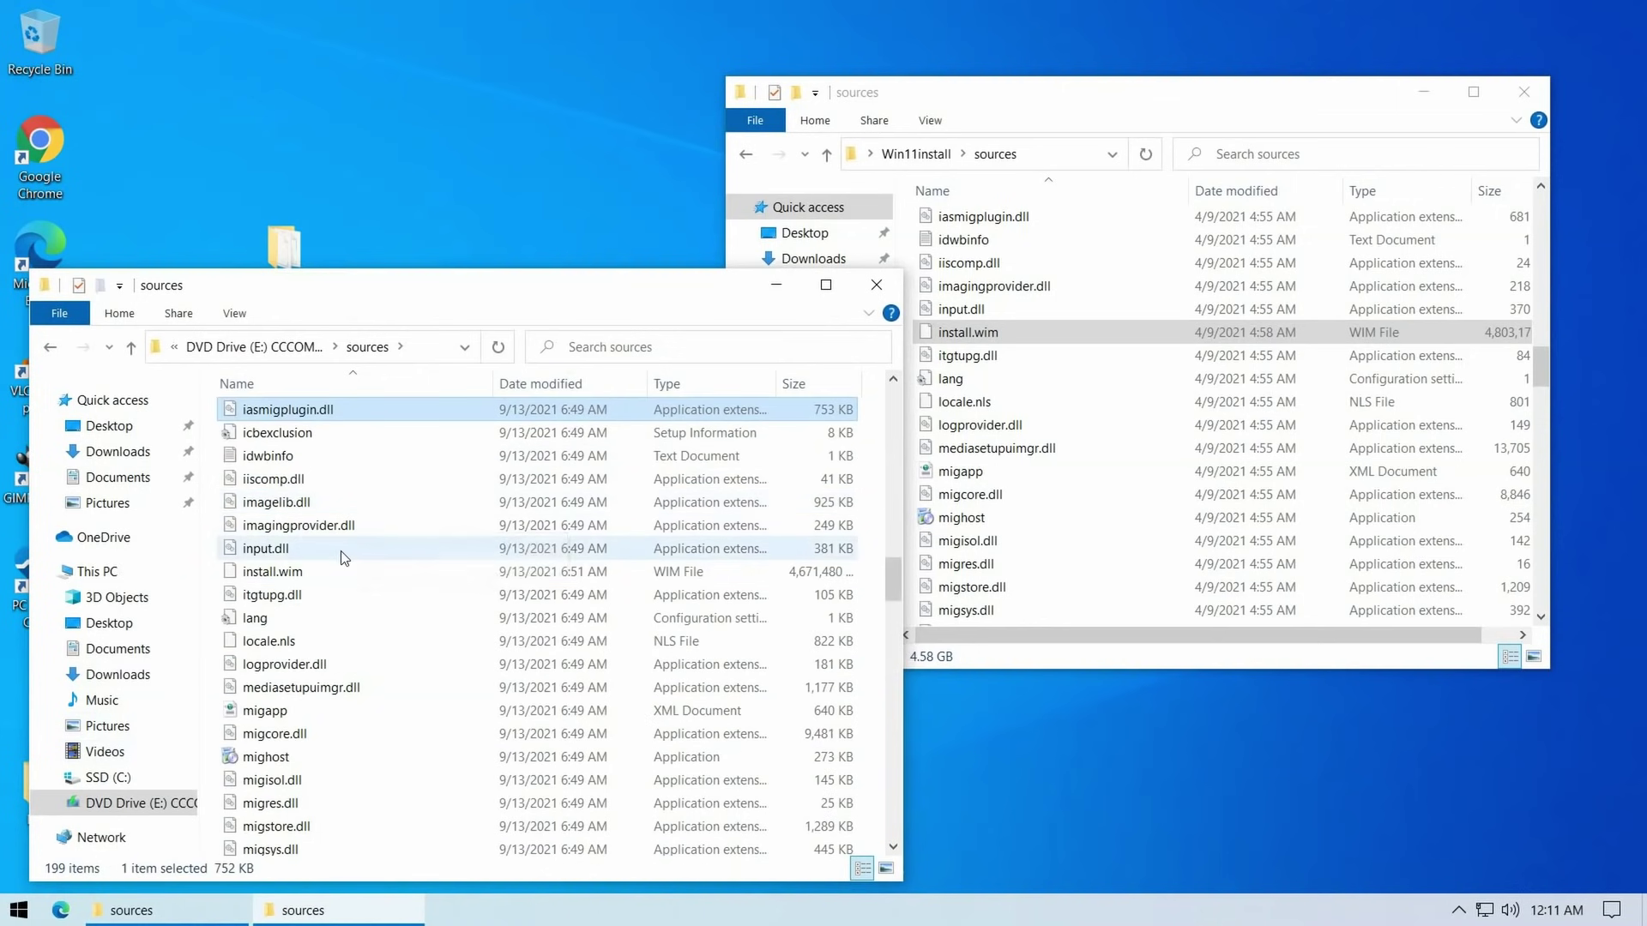
left_click(350, 577)
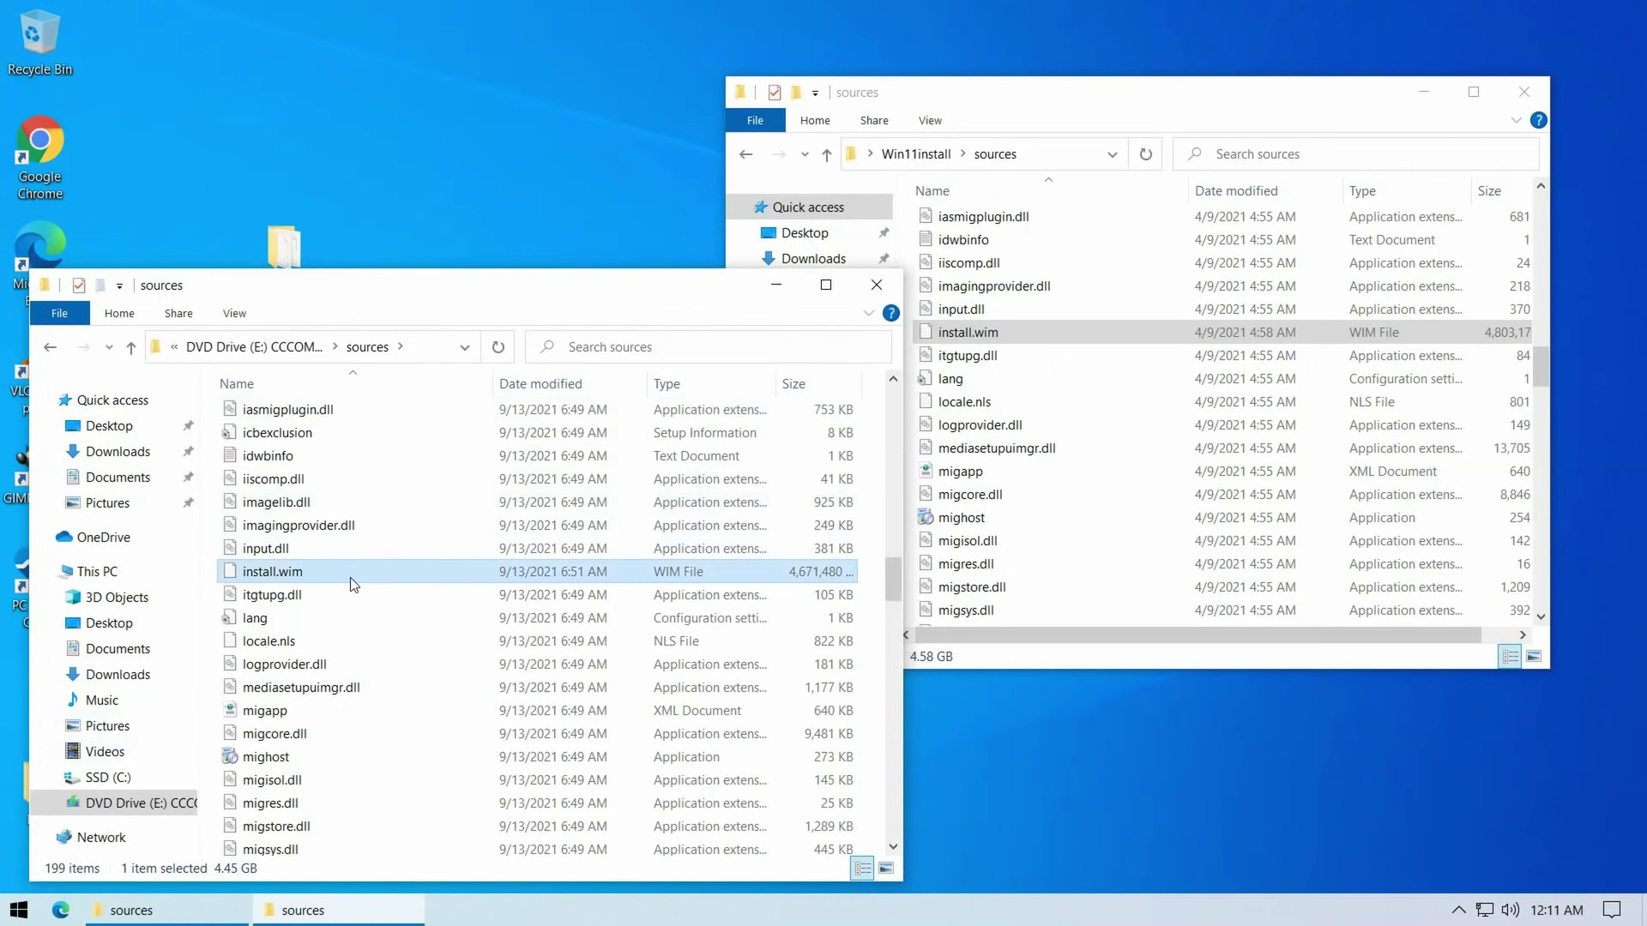
Replace Win11install's install.wim with the Windows 11 copy, then eject DVD Drive (E:)
left_click_drag(300, 574, 1081, 489)
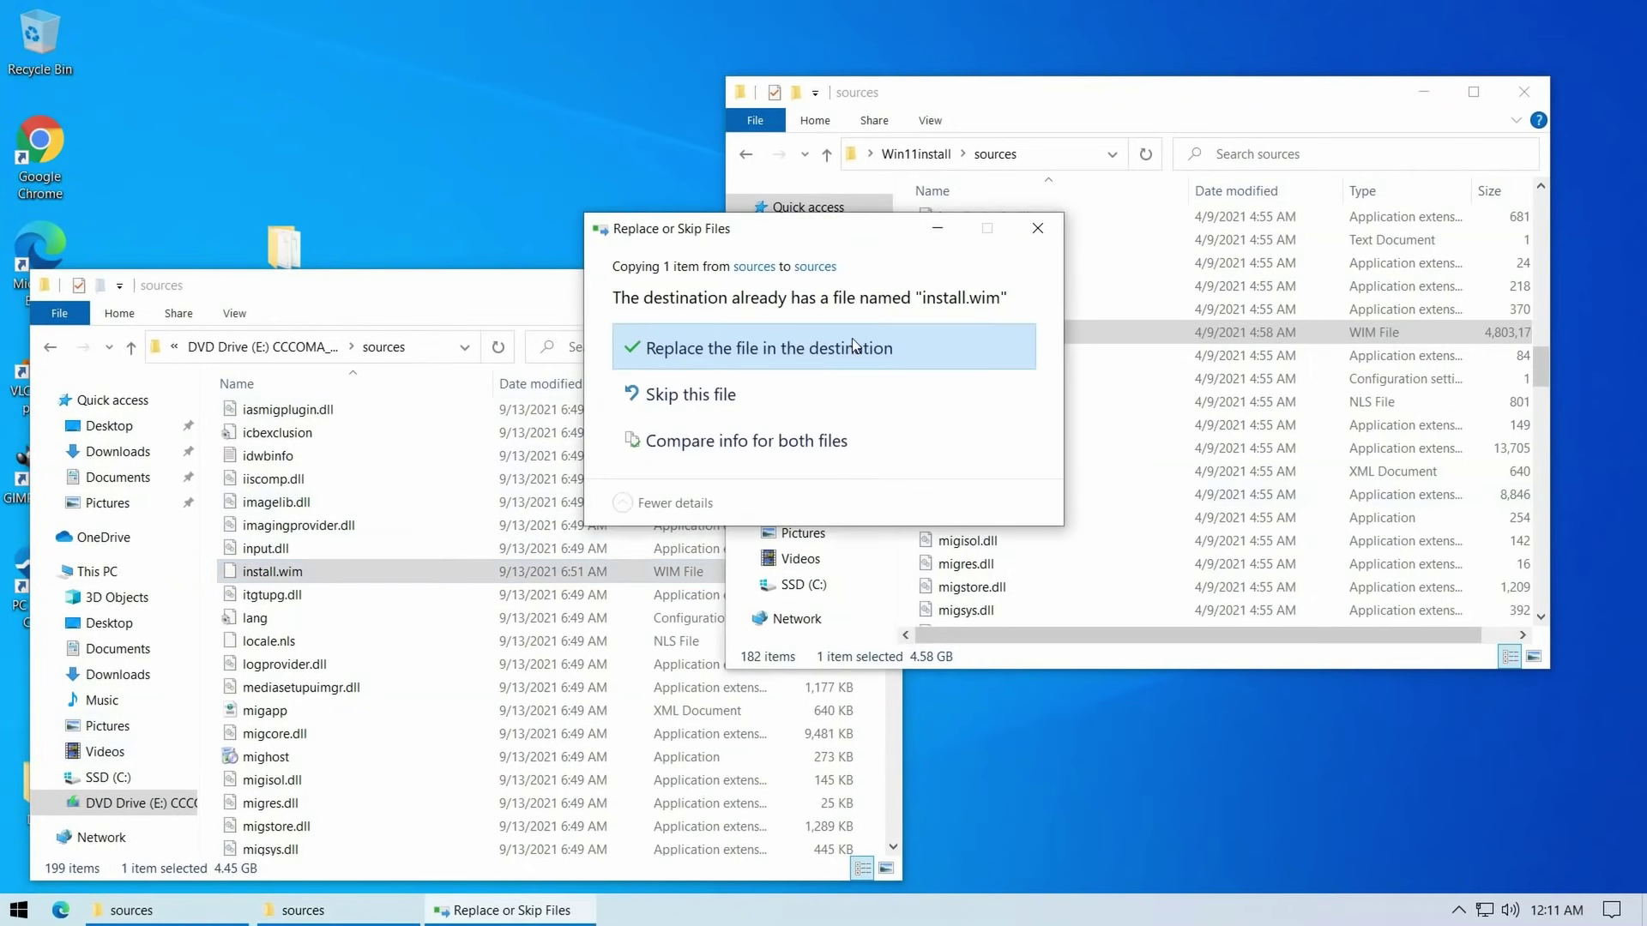
left_click(852, 338)
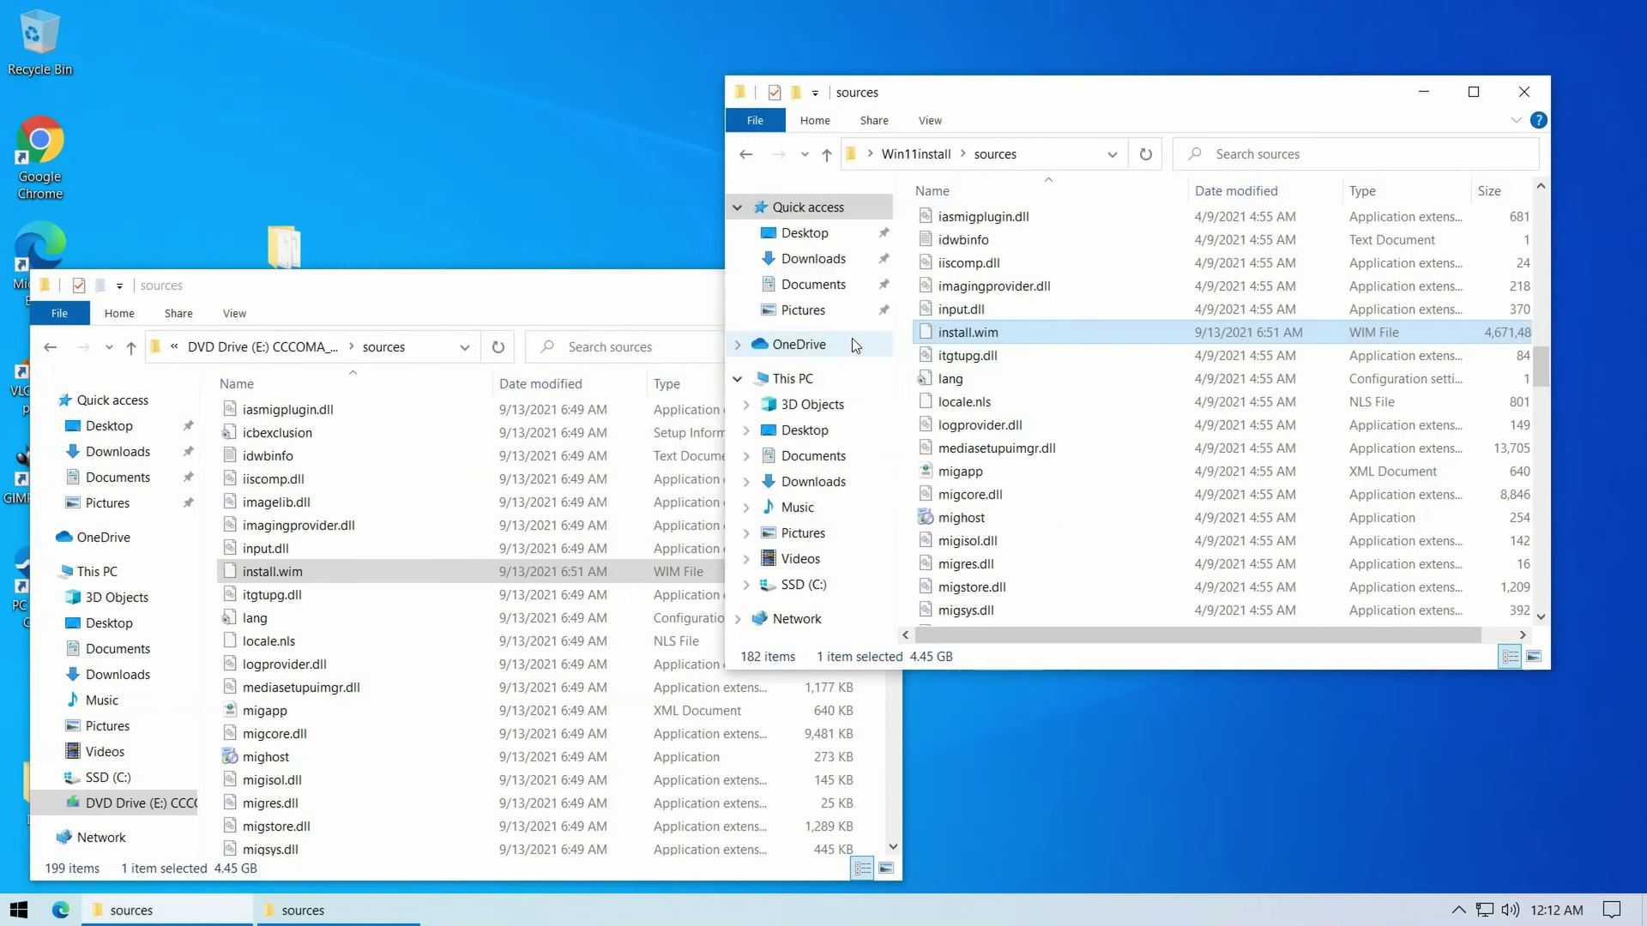
right_click(155, 801)
left_click(259, 718)
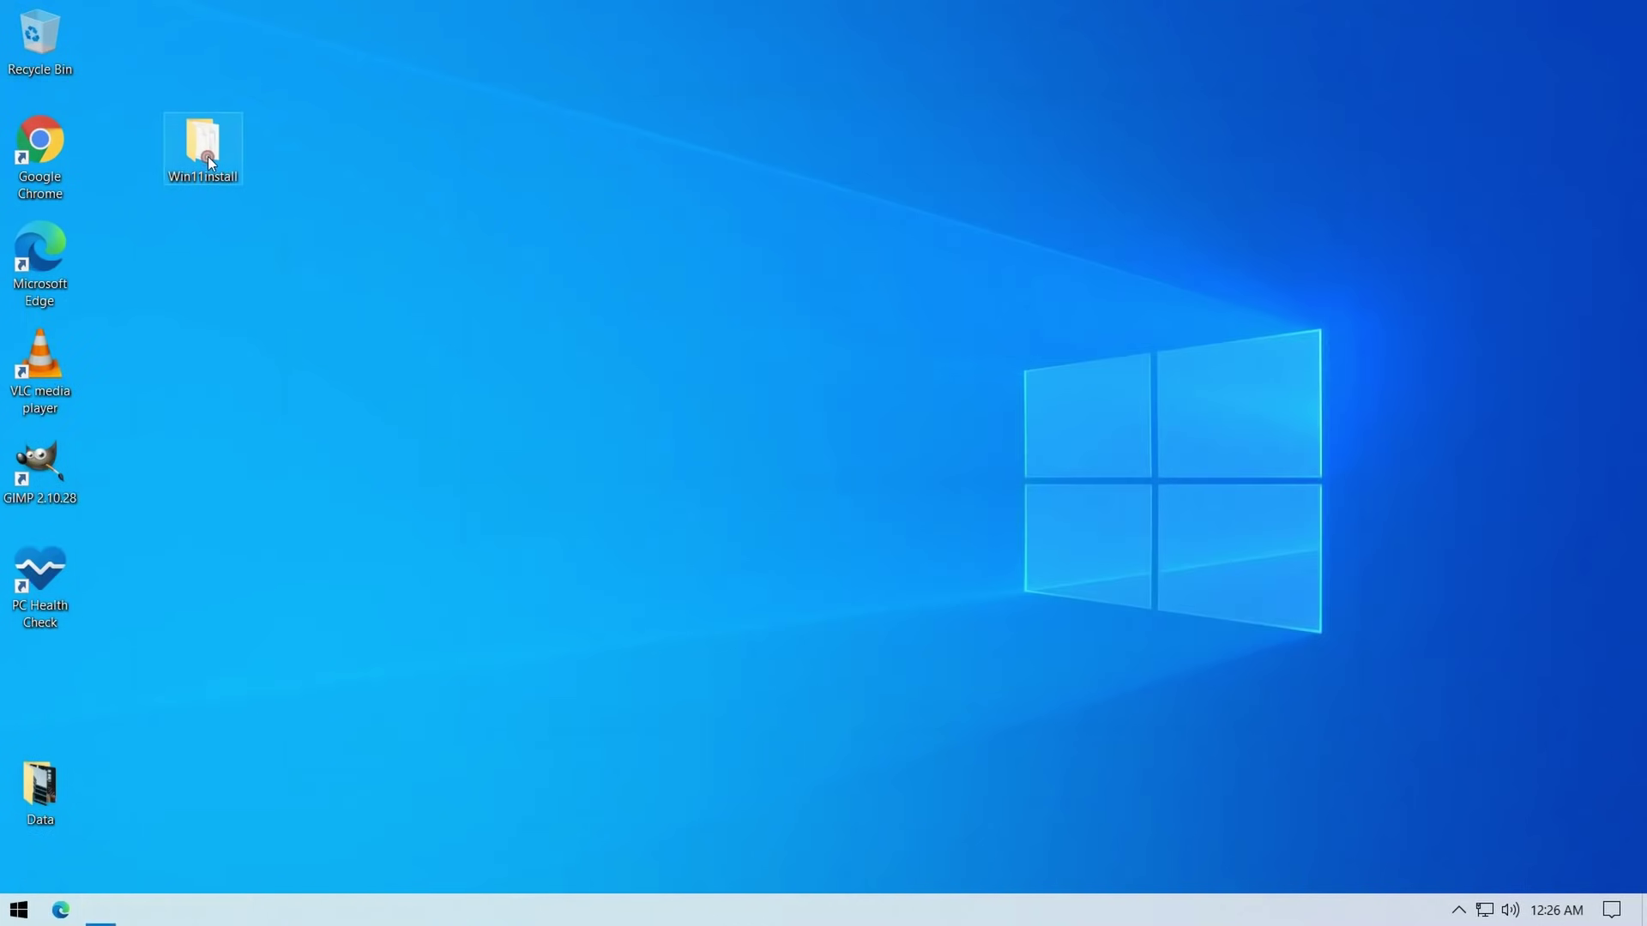
Run setup from the Win11install folder, choosing 'Not right now' for downloading updates
double_click(206, 156)
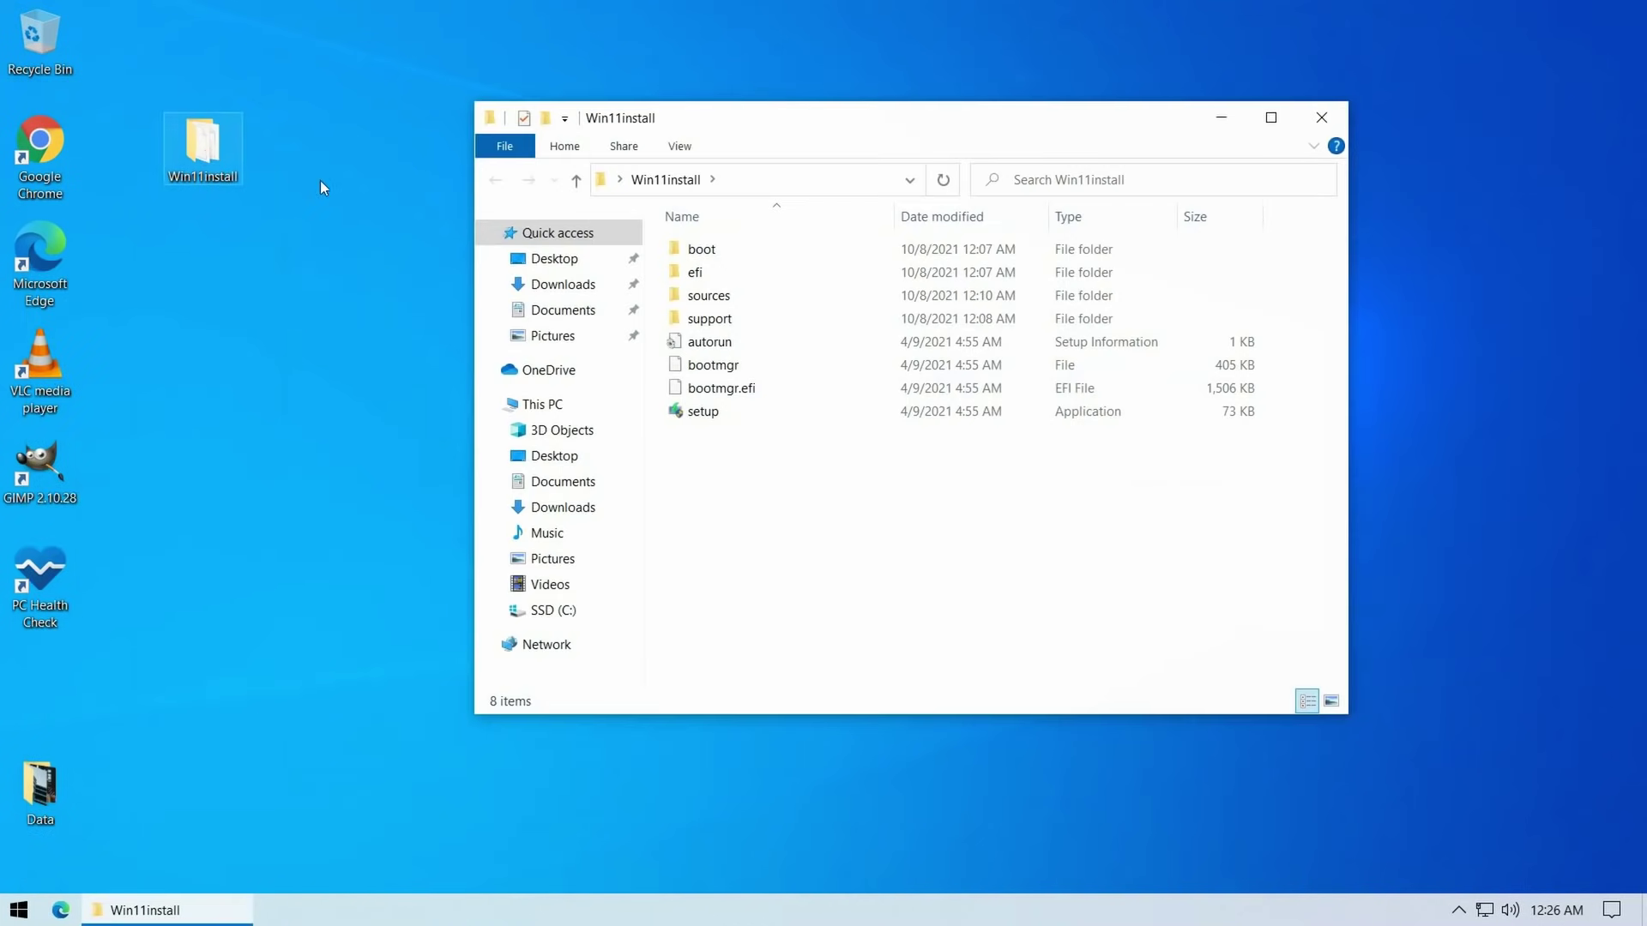
left_click(709, 412)
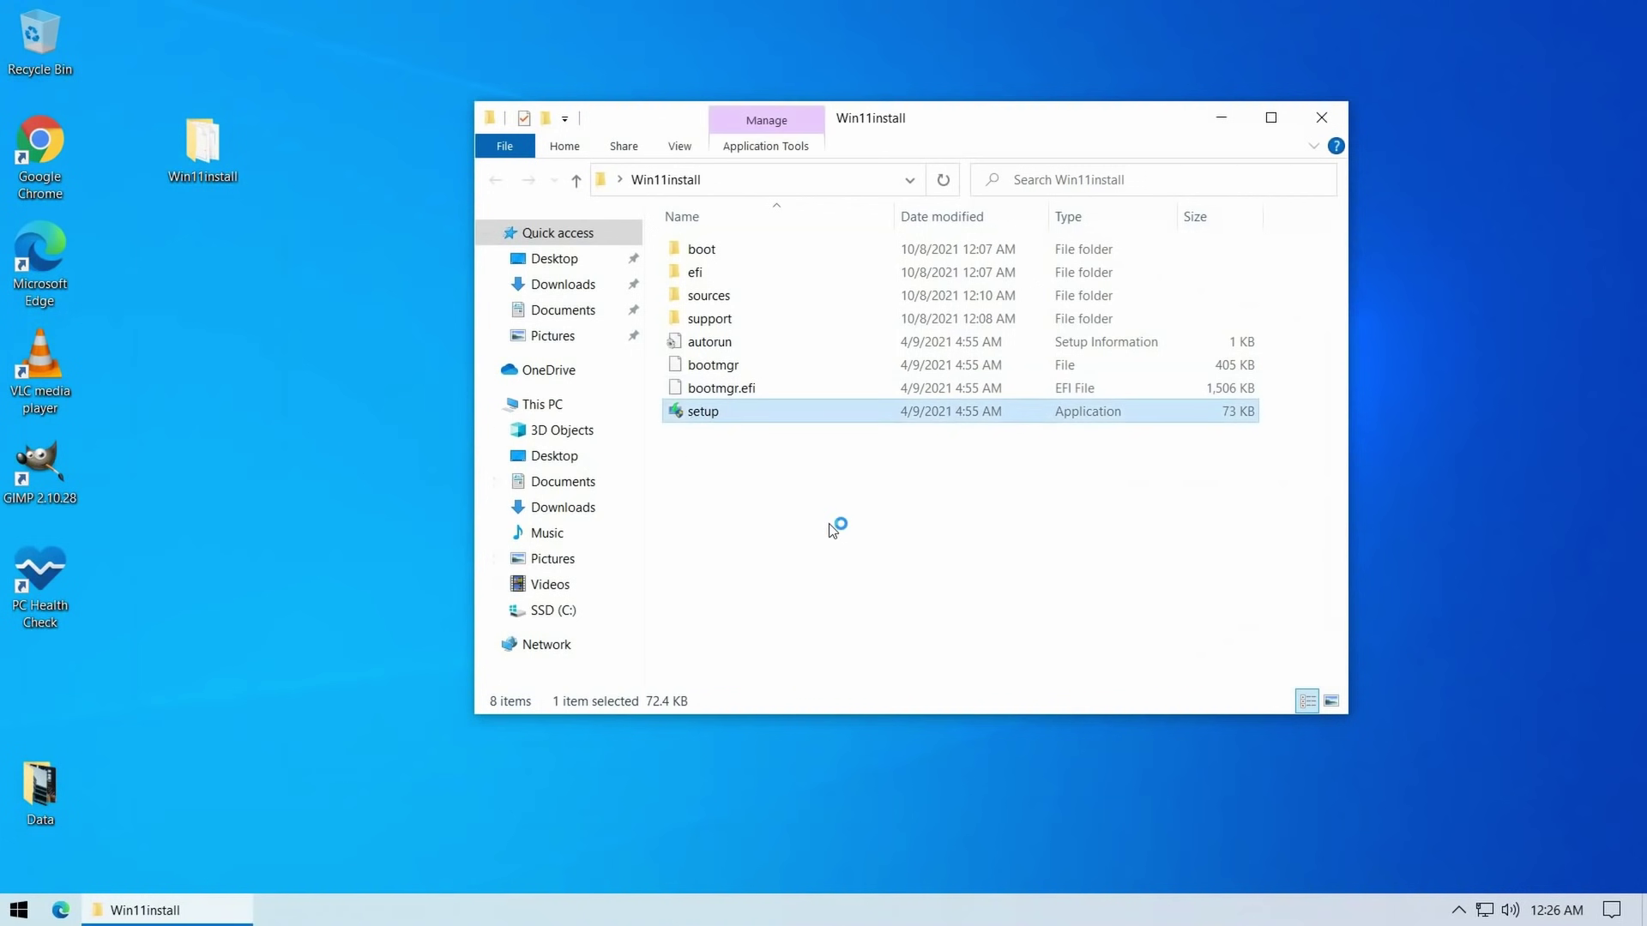
key("Return")
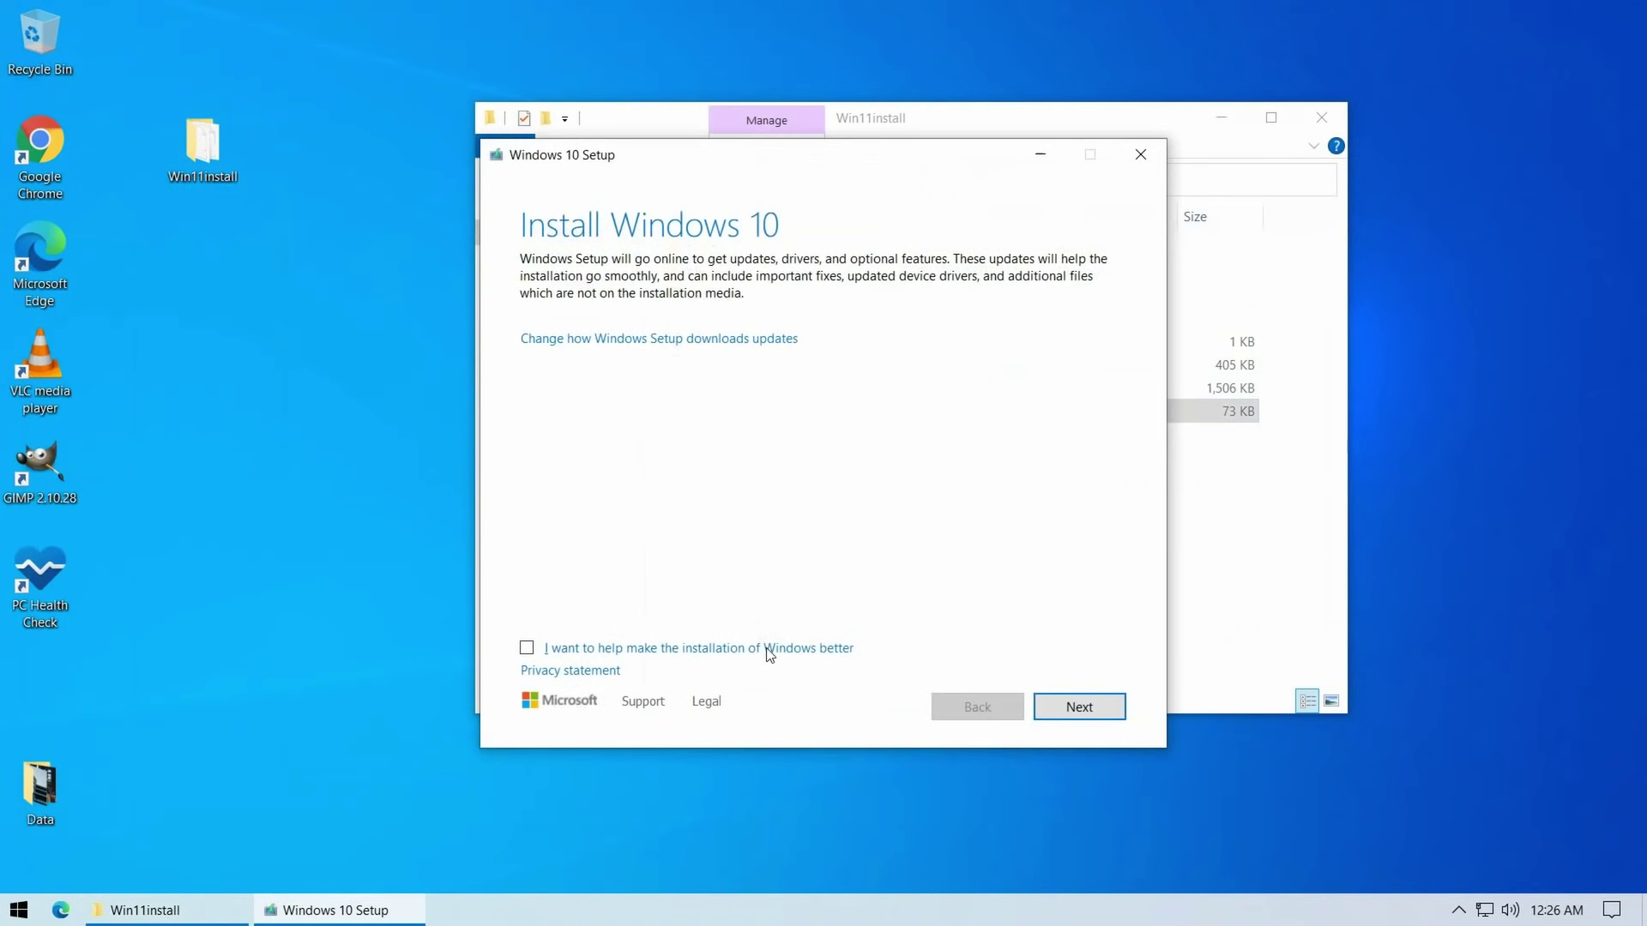
left_click(678, 343)
left_click(606, 394)
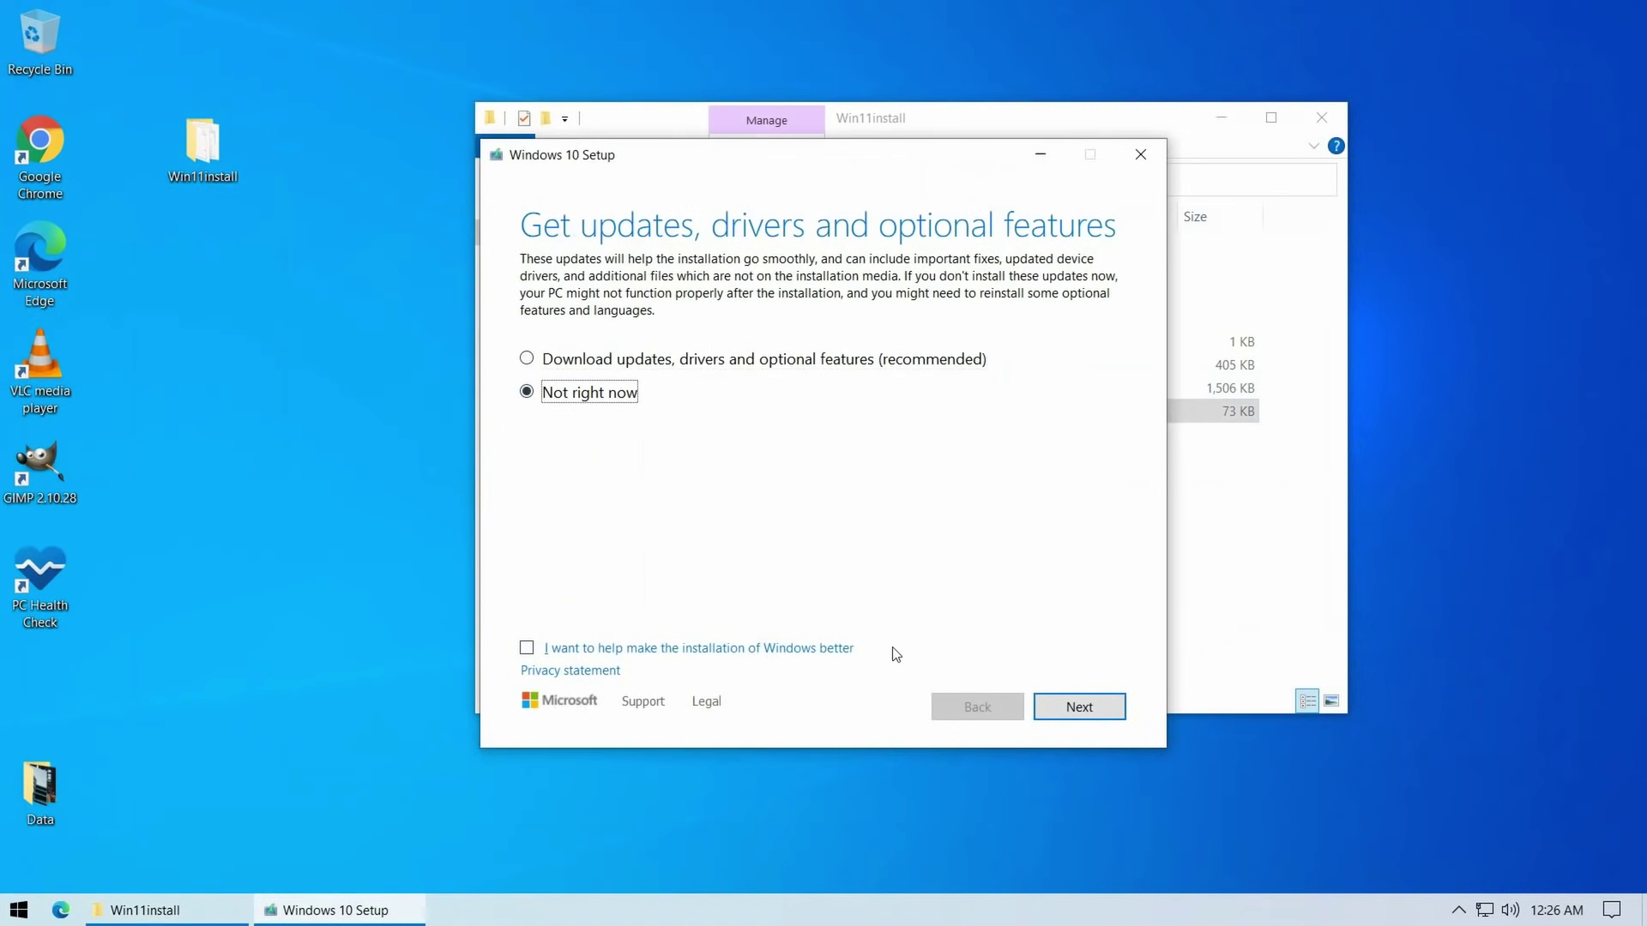
left_click(1067, 711)
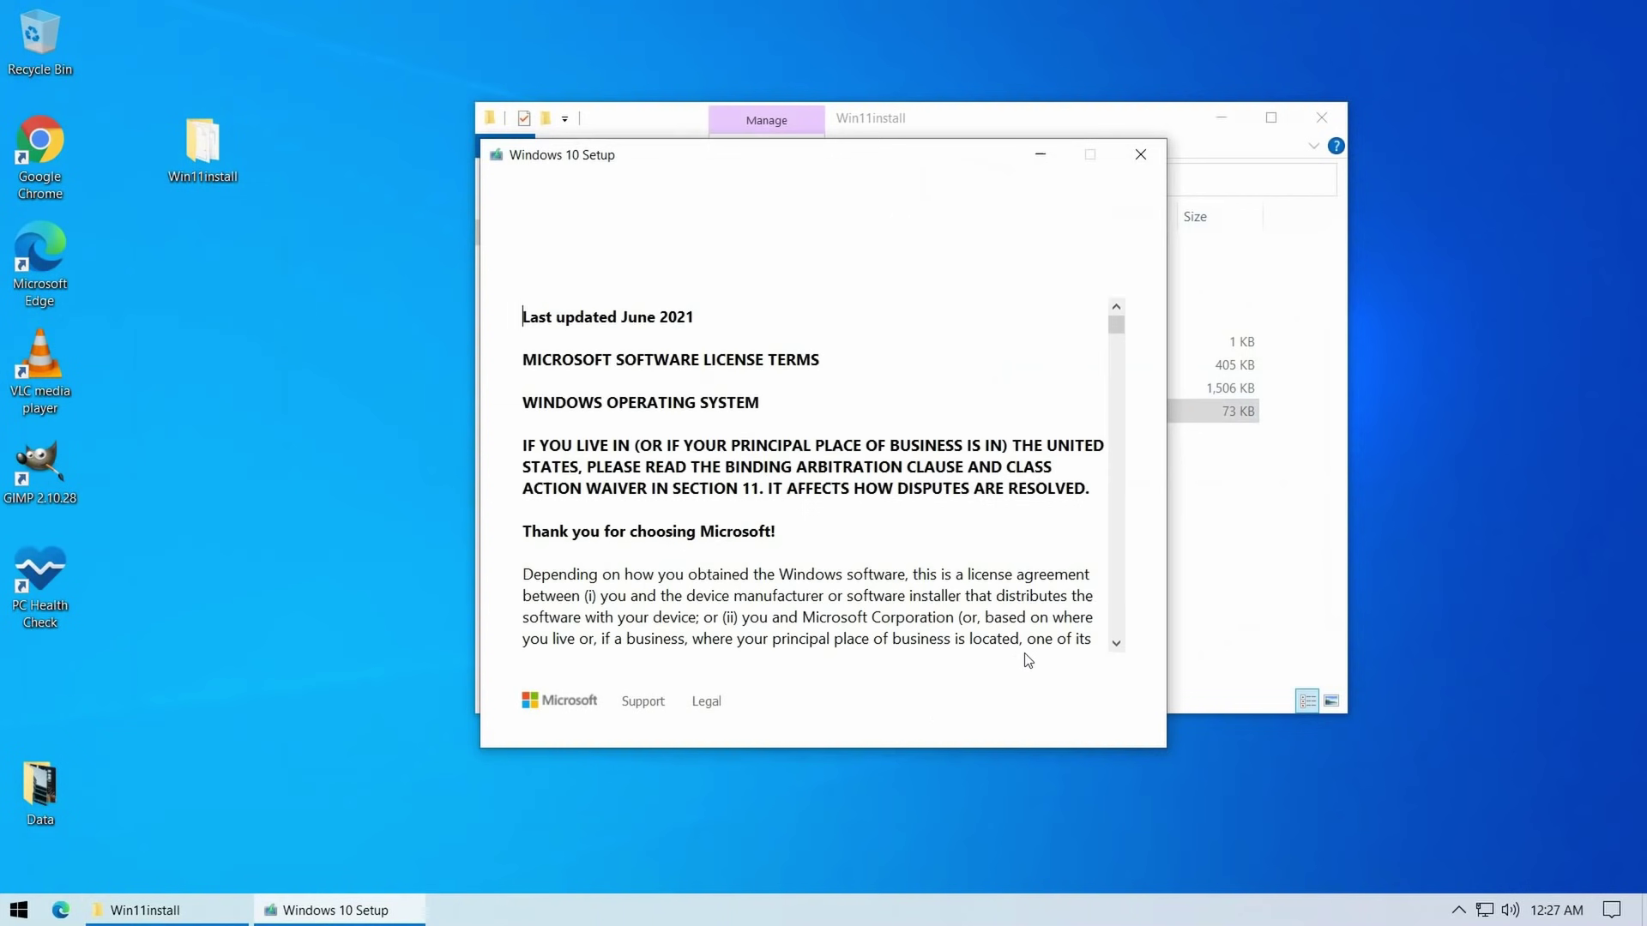
Accept the Windows license terms
left_click(1101, 714)
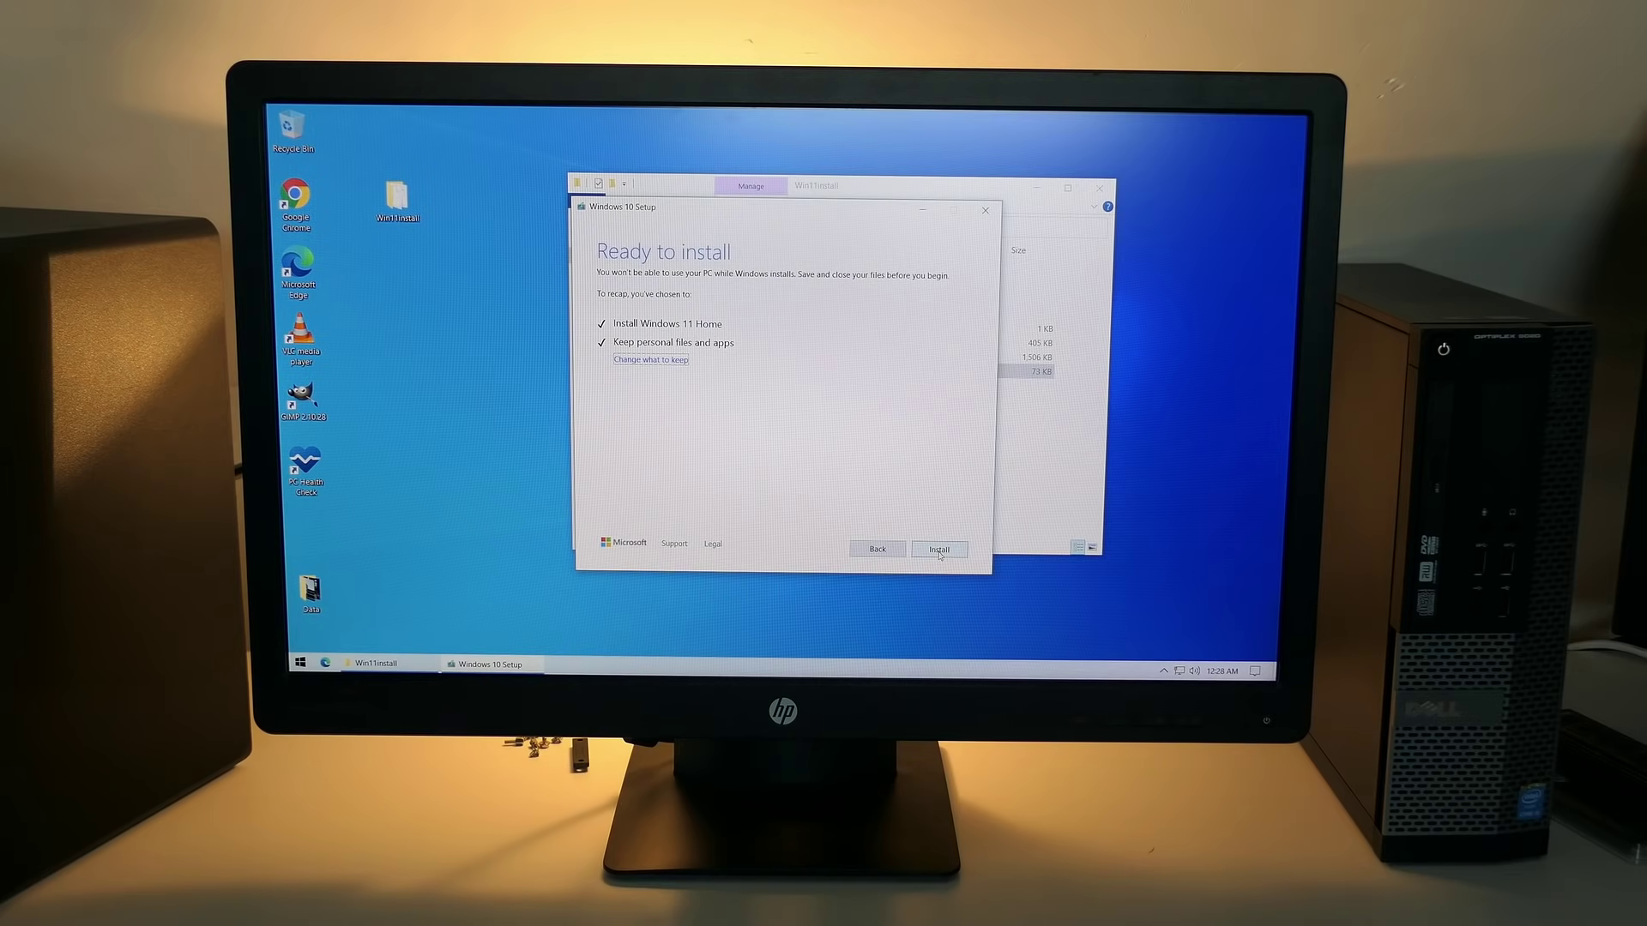
Install the upgrade, then sign in to Windows 11 with the password after the restarts
left_click(939, 549)
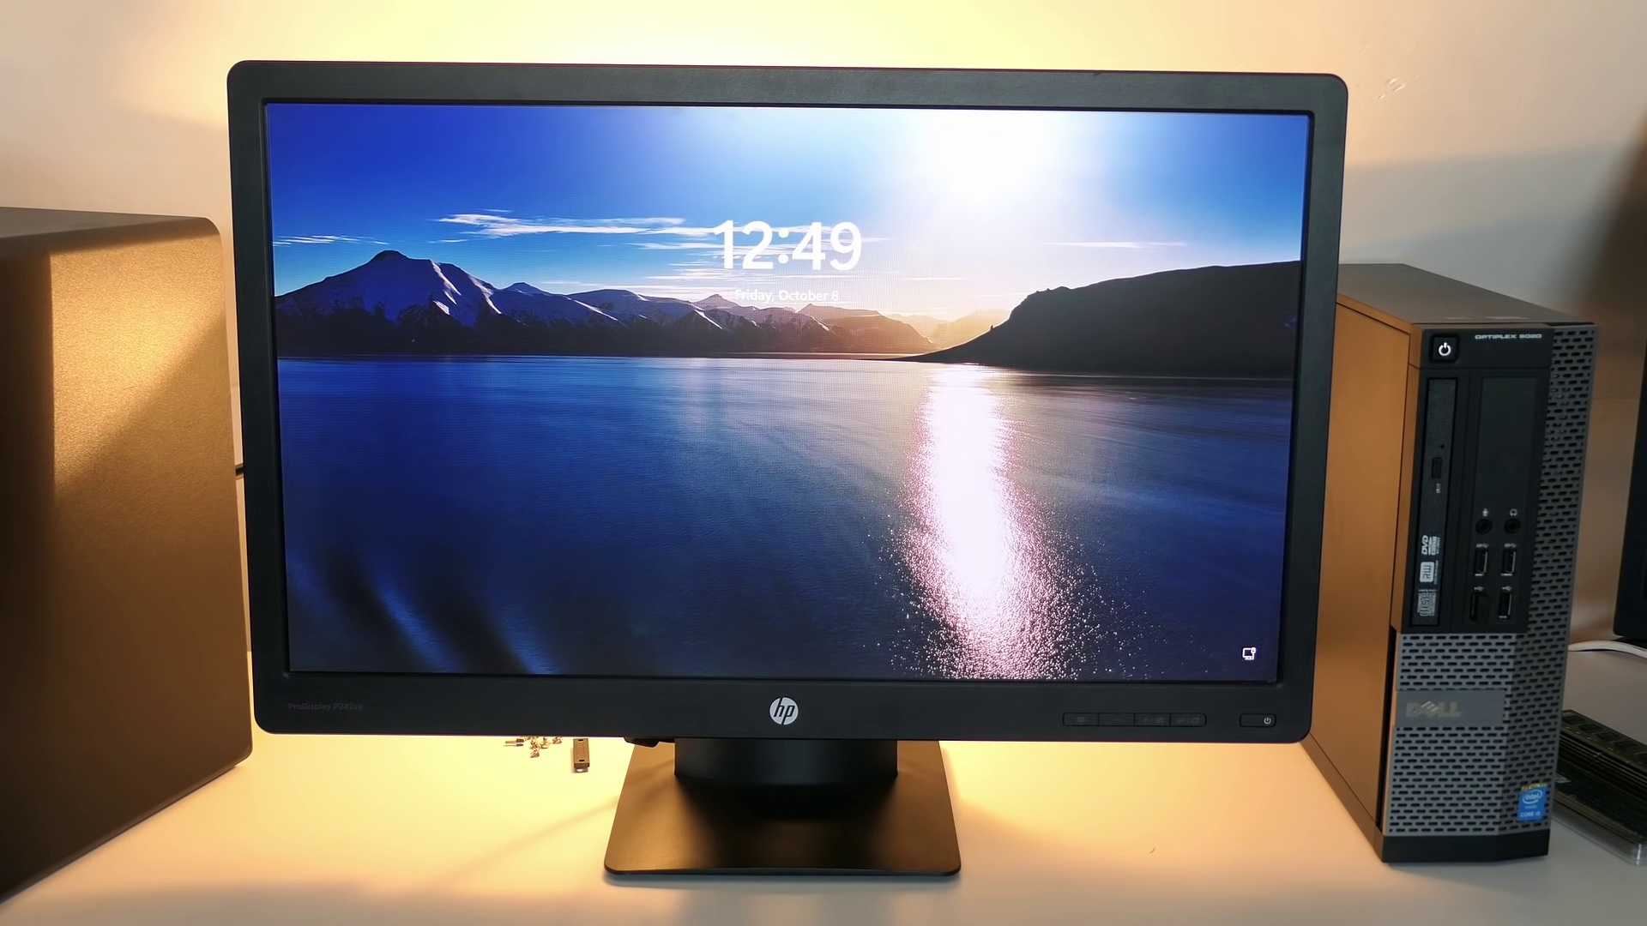
key("space")
key("Return")
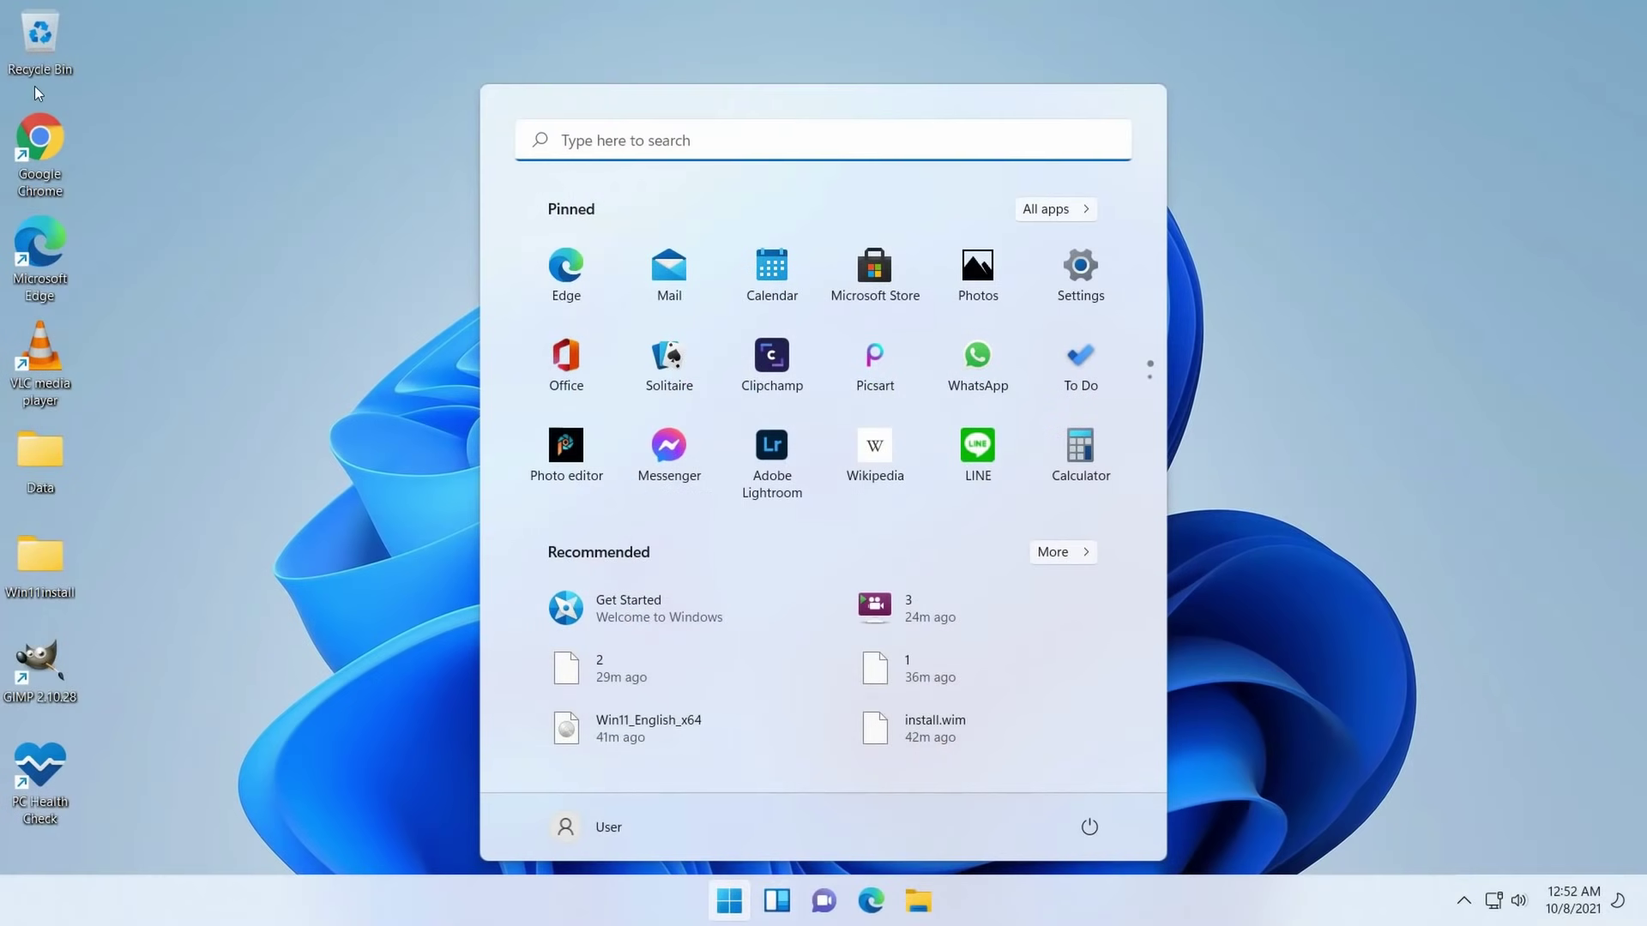
Open the first photo in the Data folder with GIMP, keeping its embedded colour profile
left_click_drag(184, 127, 32, 841)
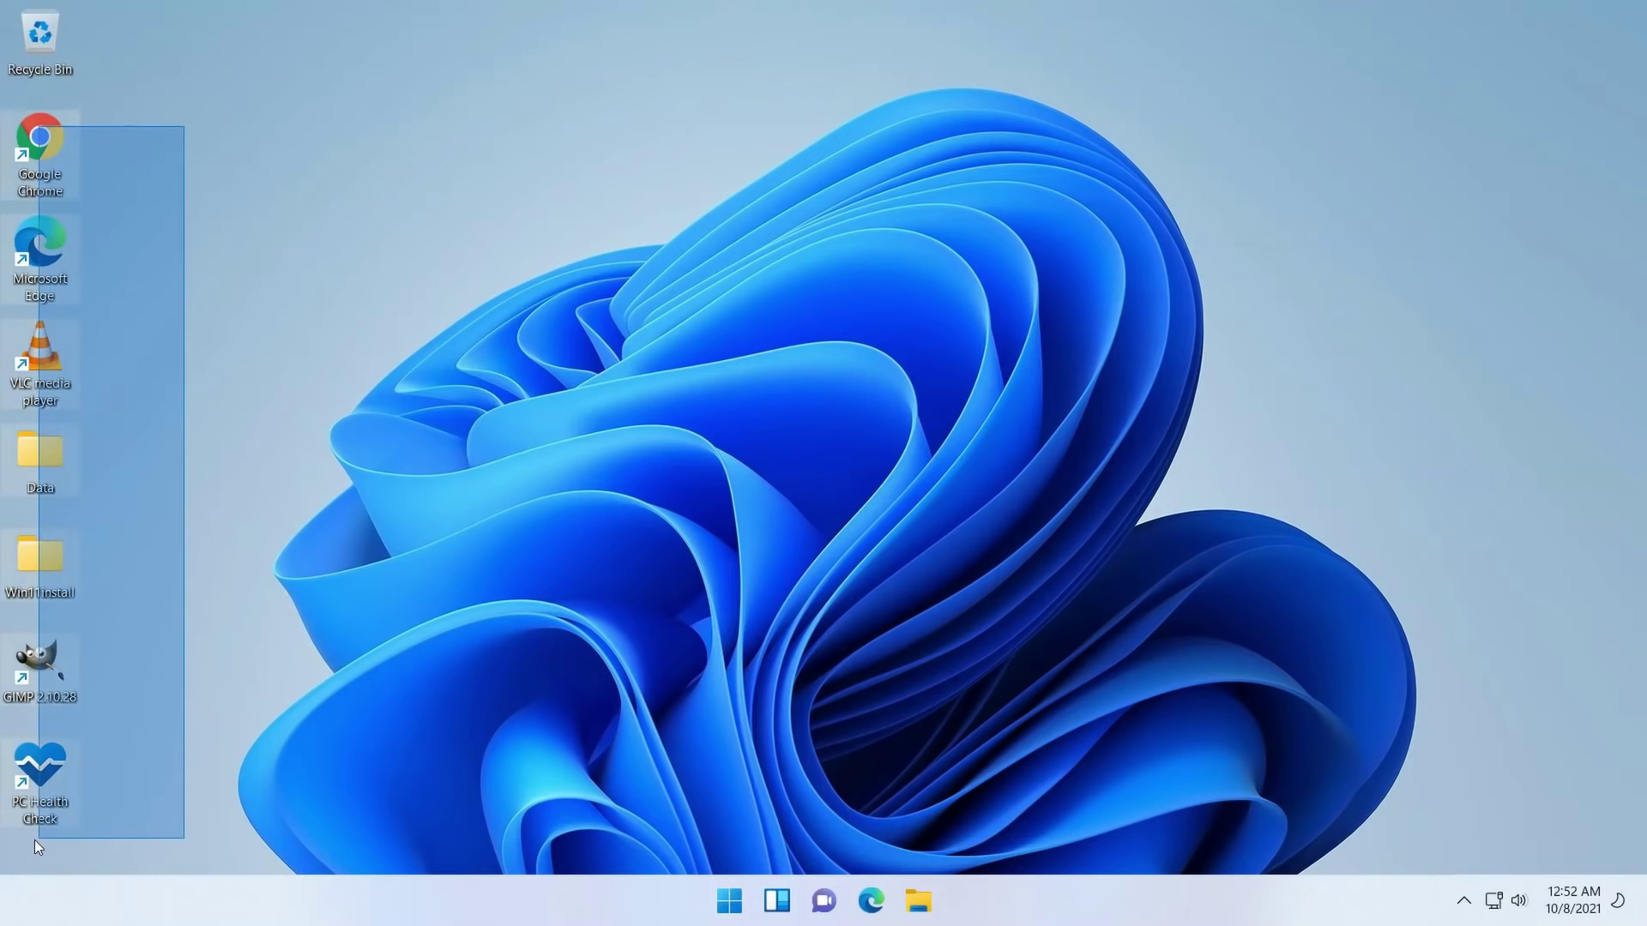
left_click(139, 642)
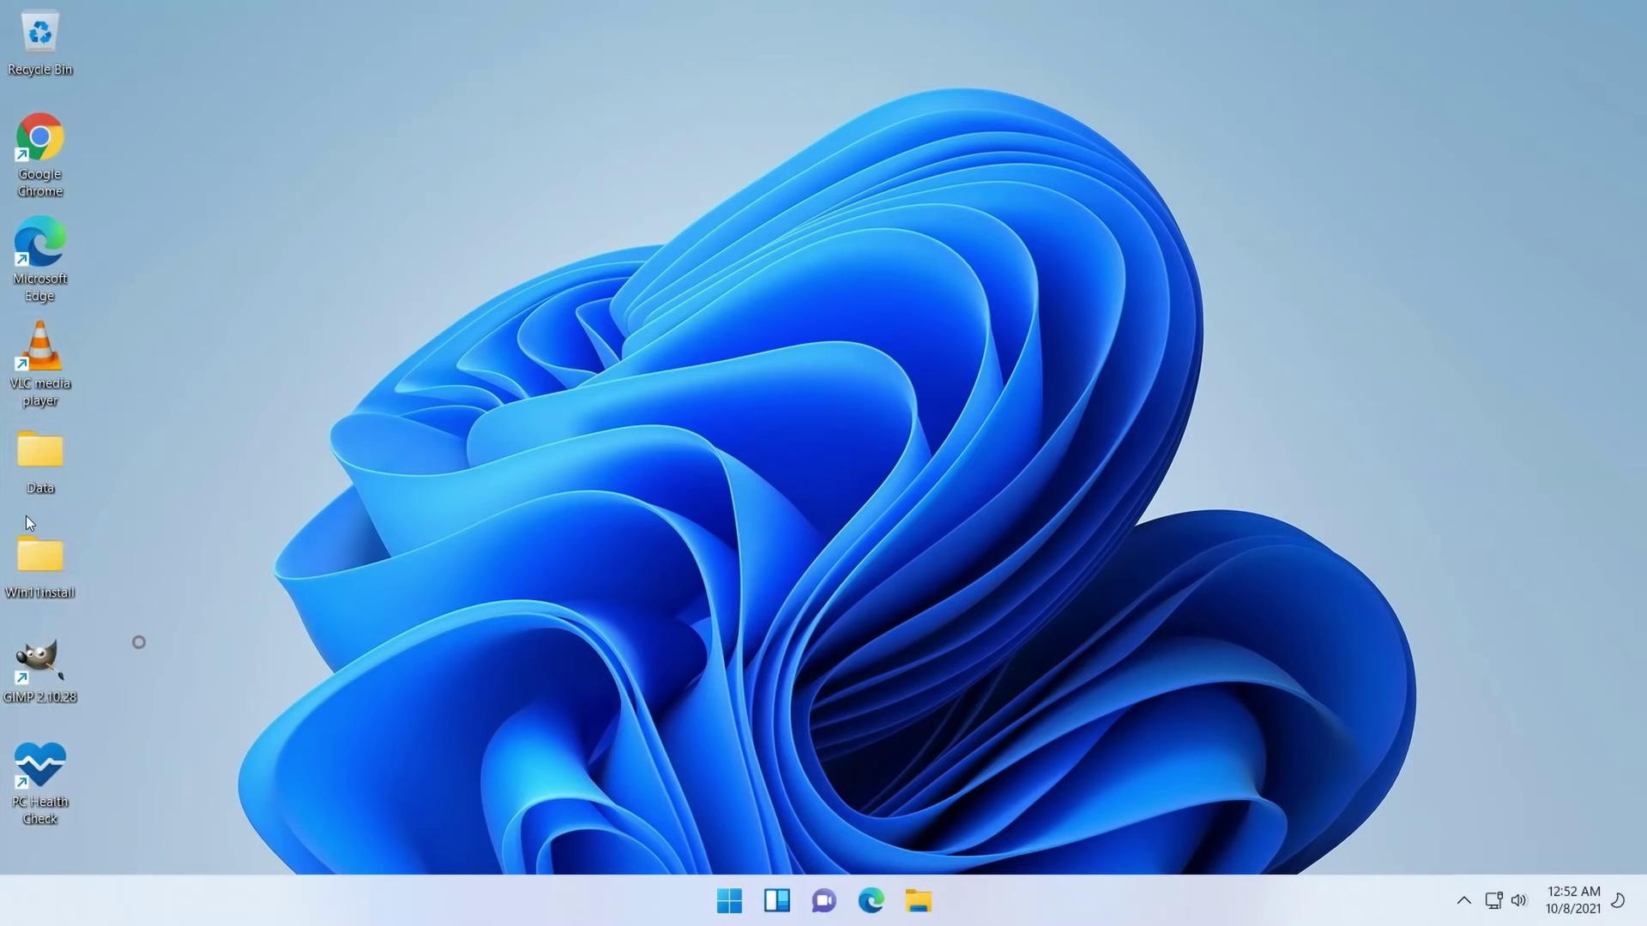
double_click(72, 455)
left_click(479, 337)
right_click(479, 336)
mouse_move(565, 442)
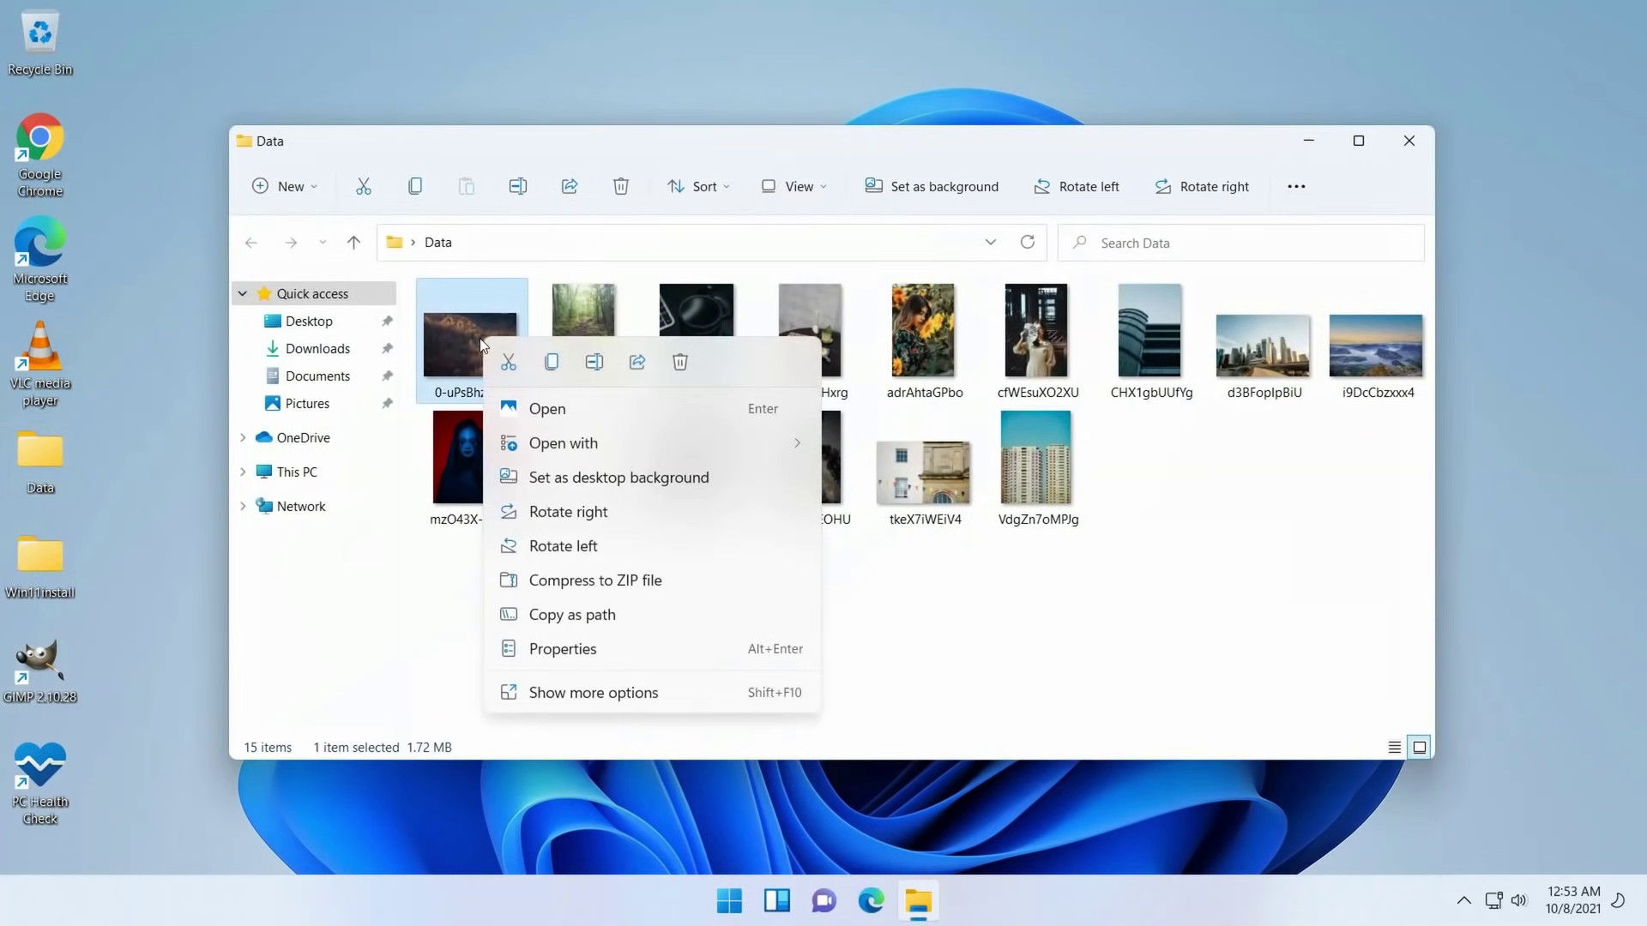
left_click(844, 443)
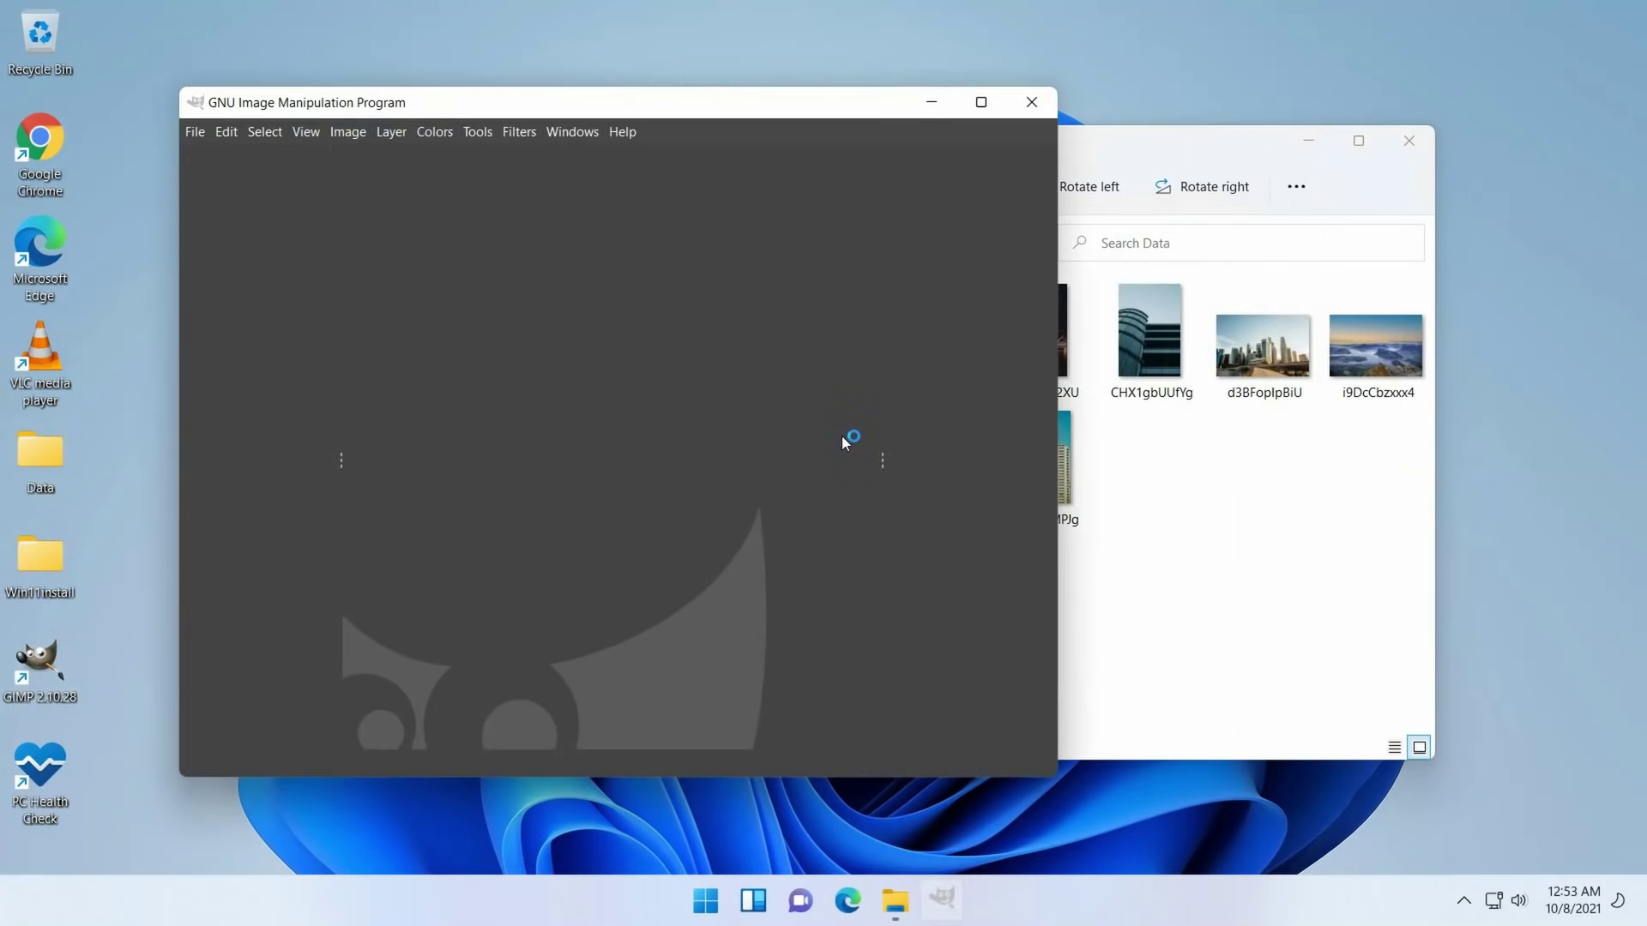
left_click(574, 467)
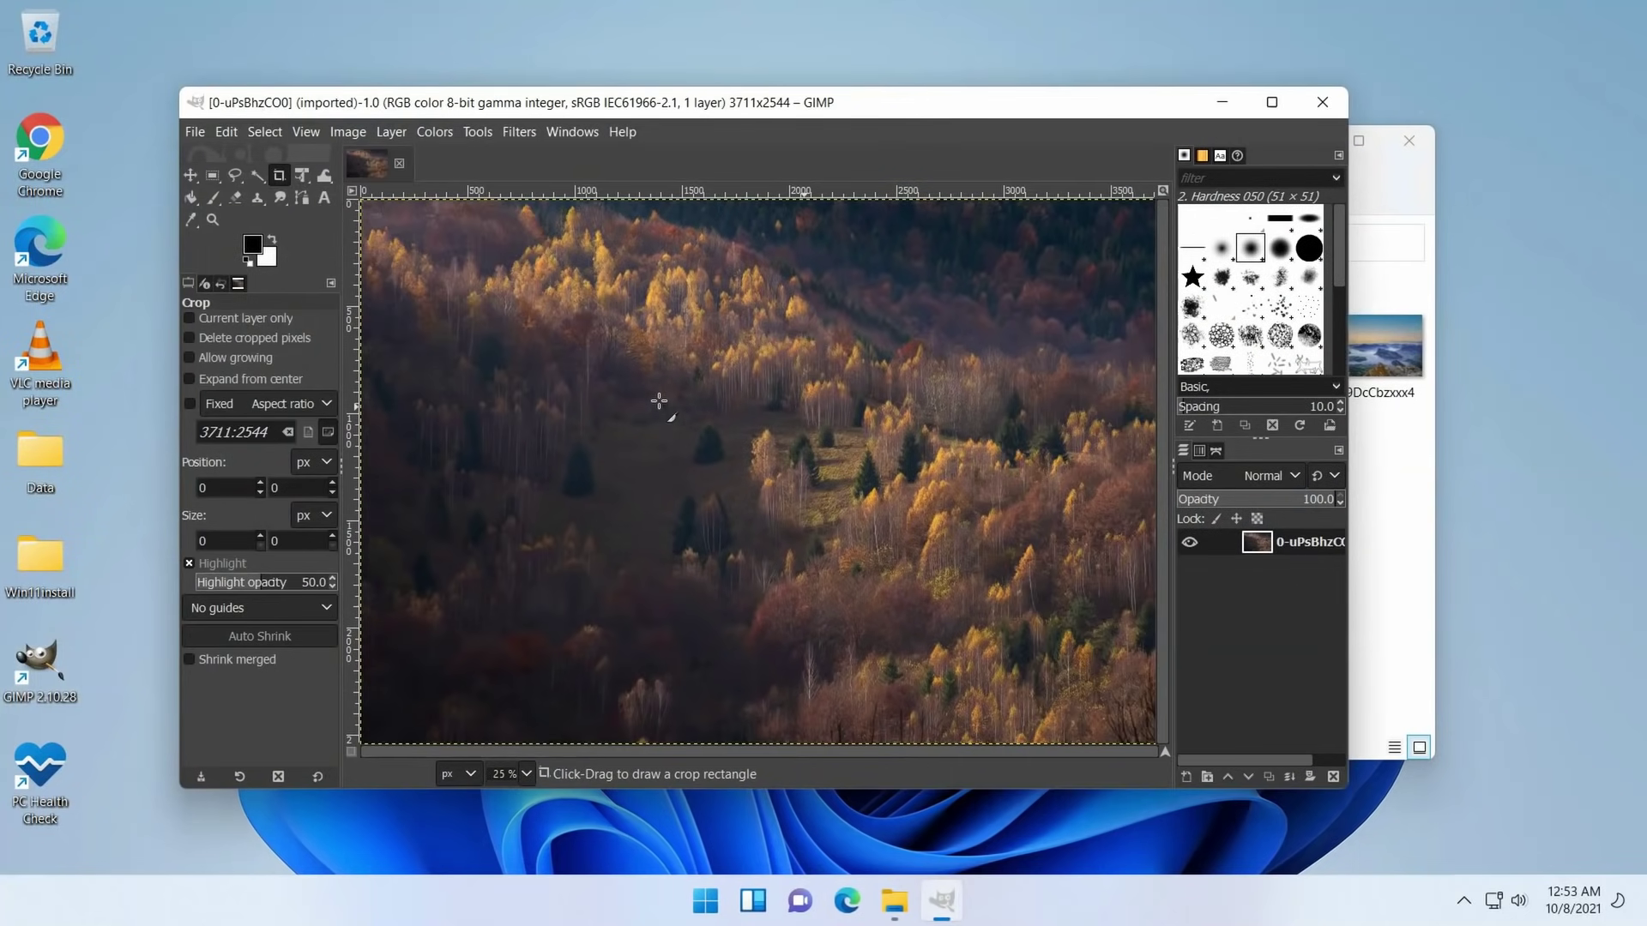
Close GIMP and the Data folder, then open the About settings page from Start search
left_click(1305, 93)
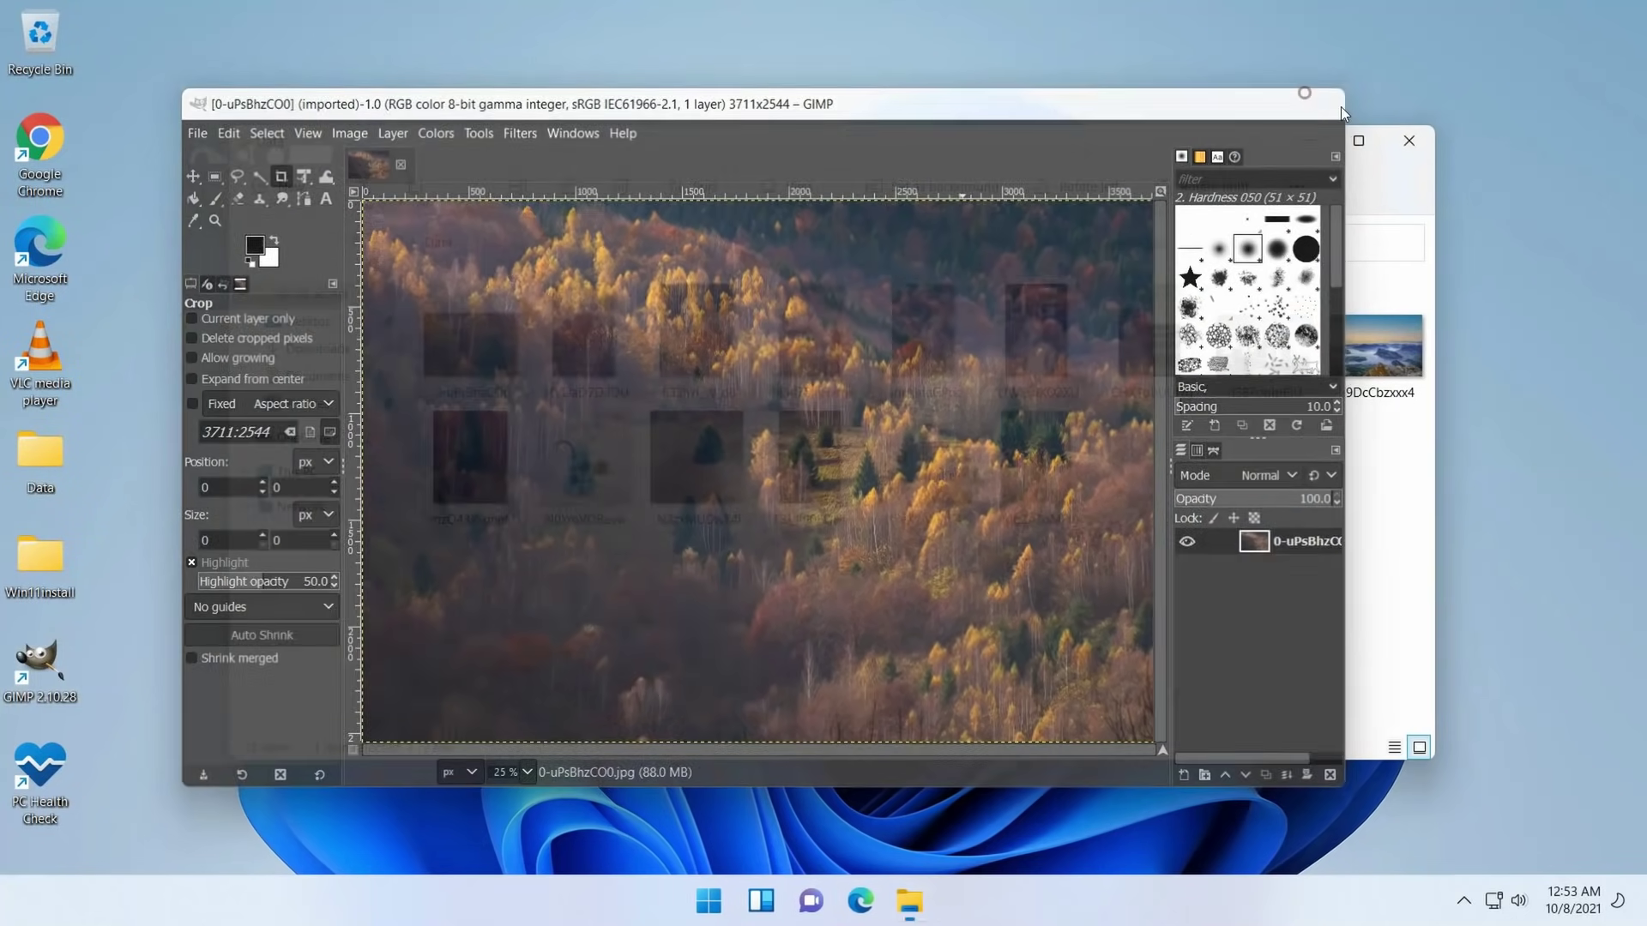
left_click(1412, 148)
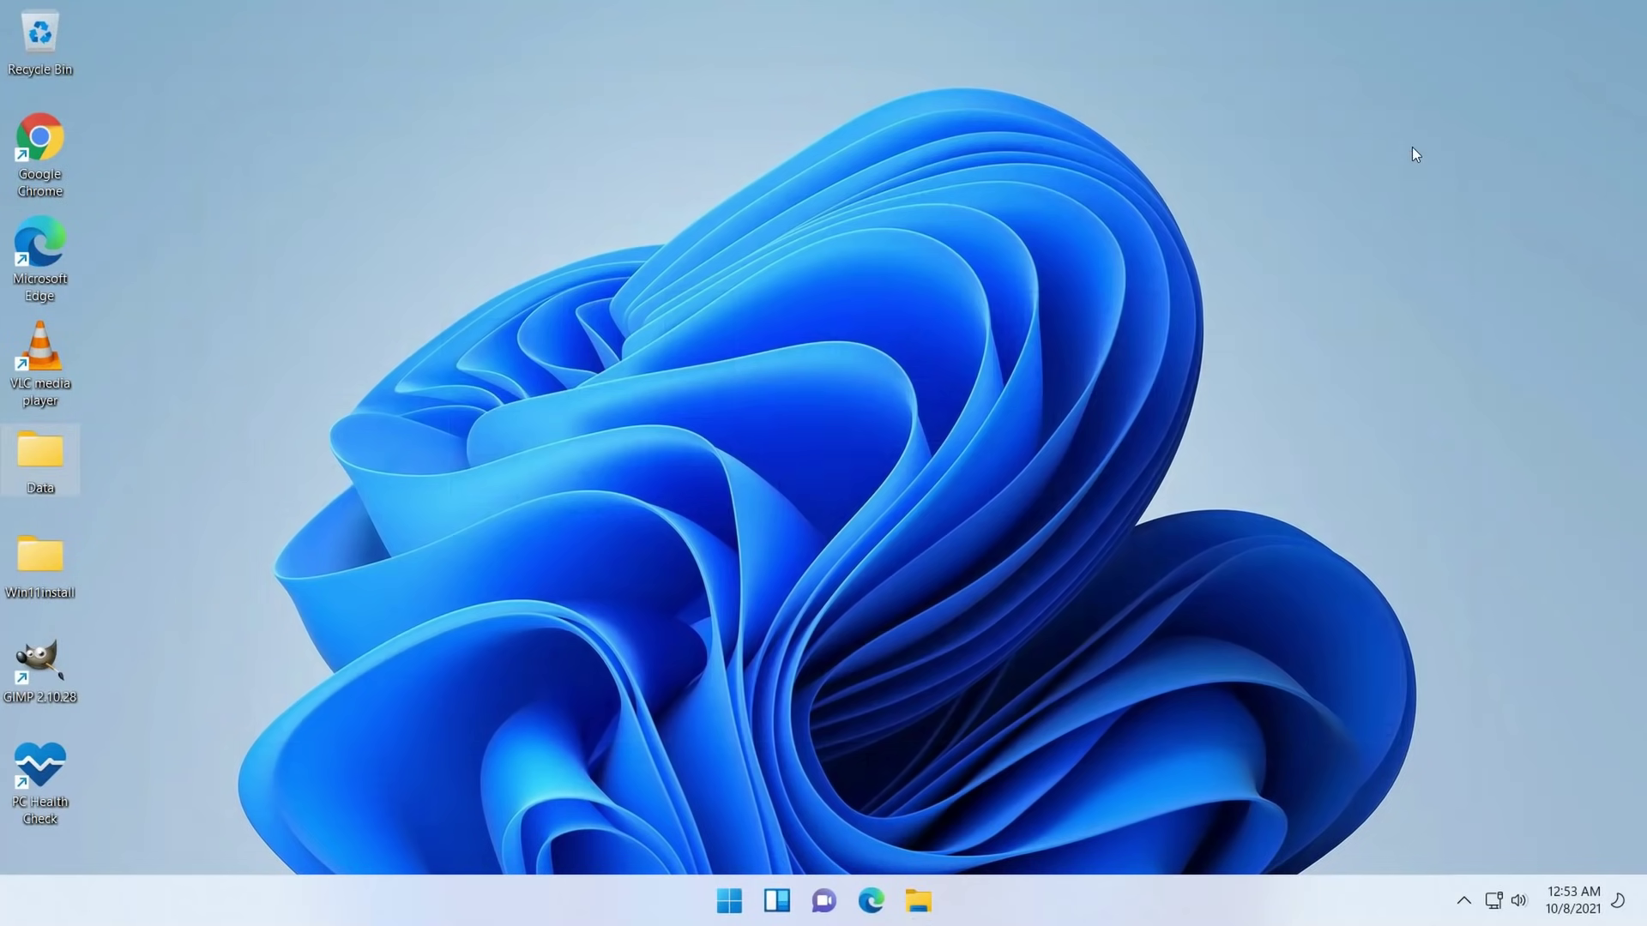
key("super")
type("about")
key("Return")
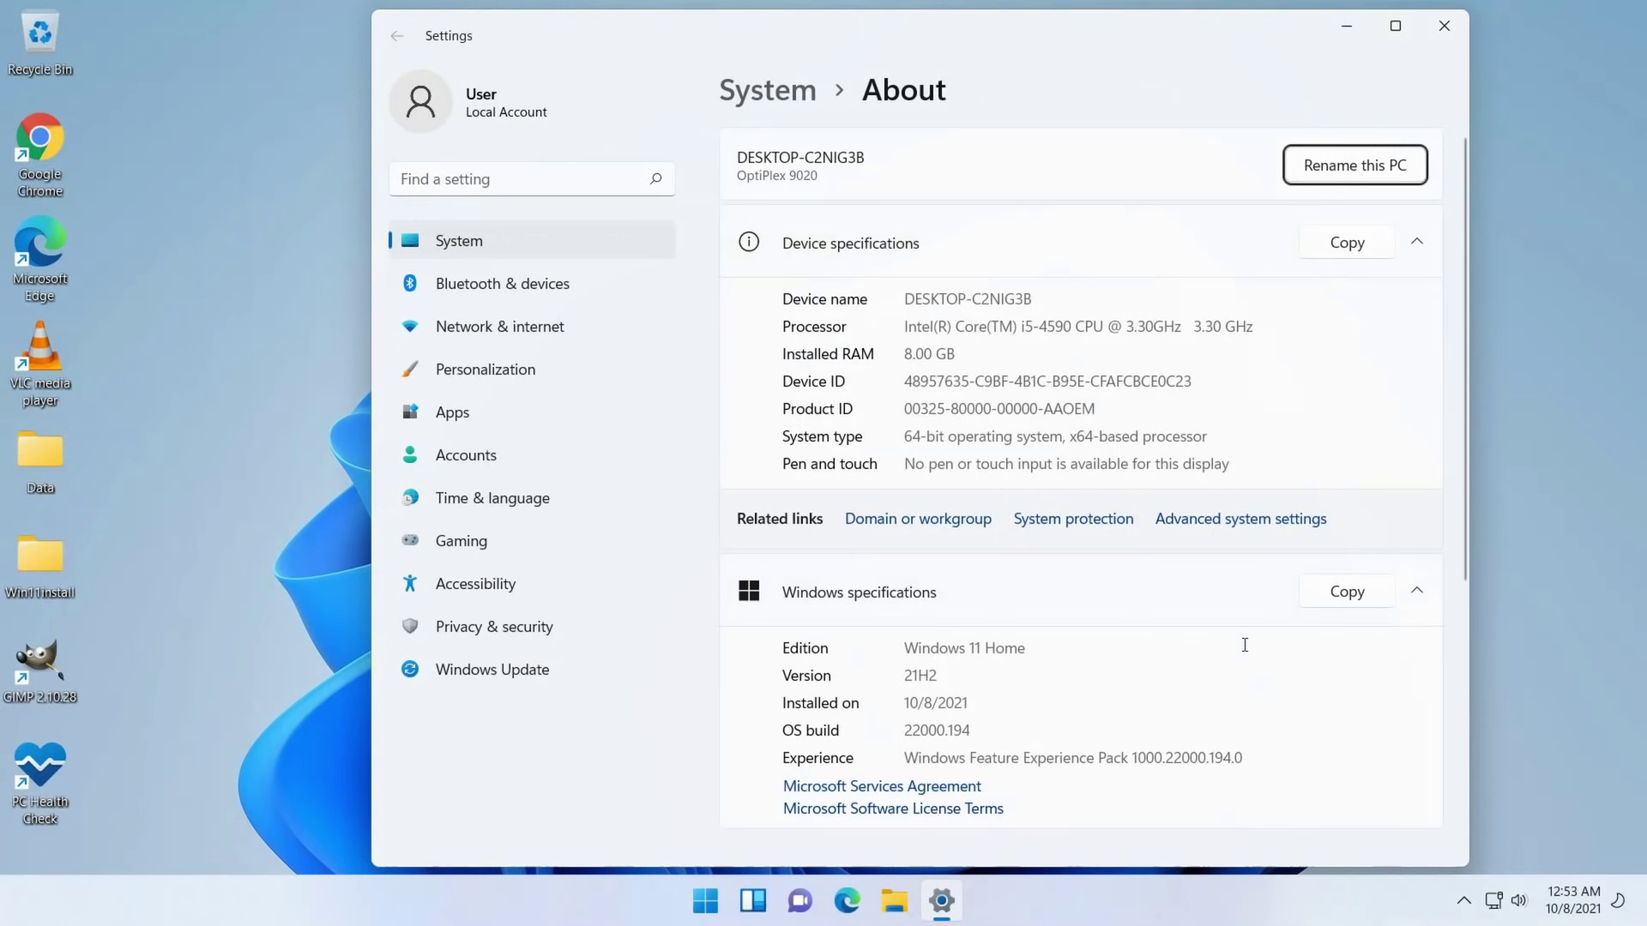
Search Settings for 'update' and run Check for updates on the Windows Update page
left_click(515, 178)
type("update")
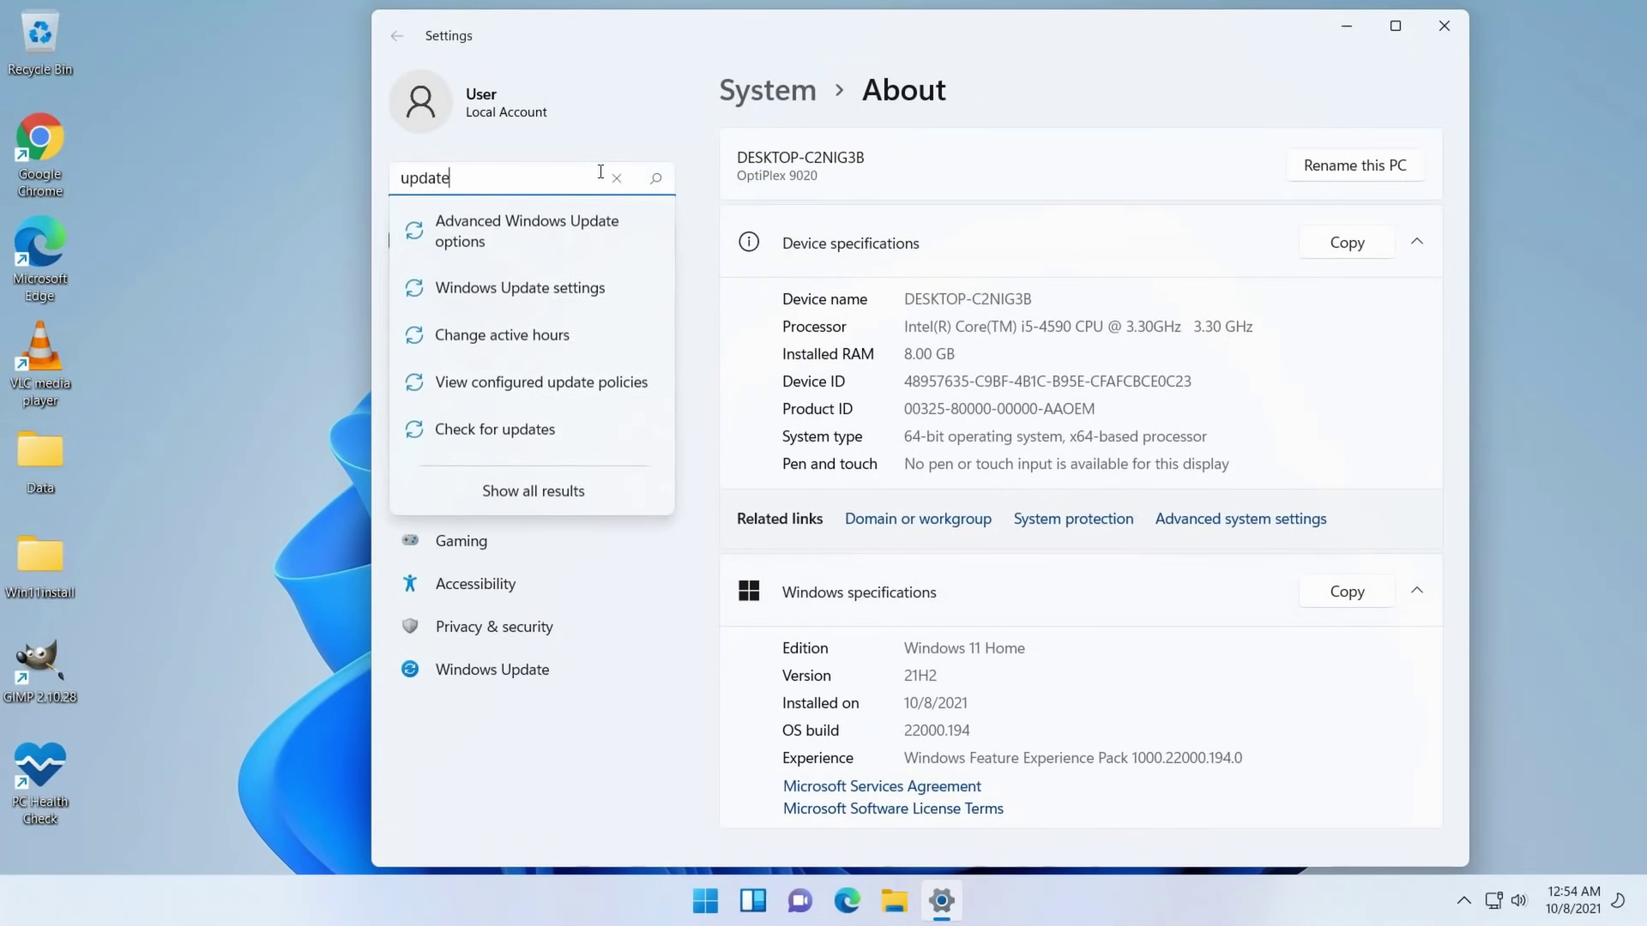
left_click(554, 419)
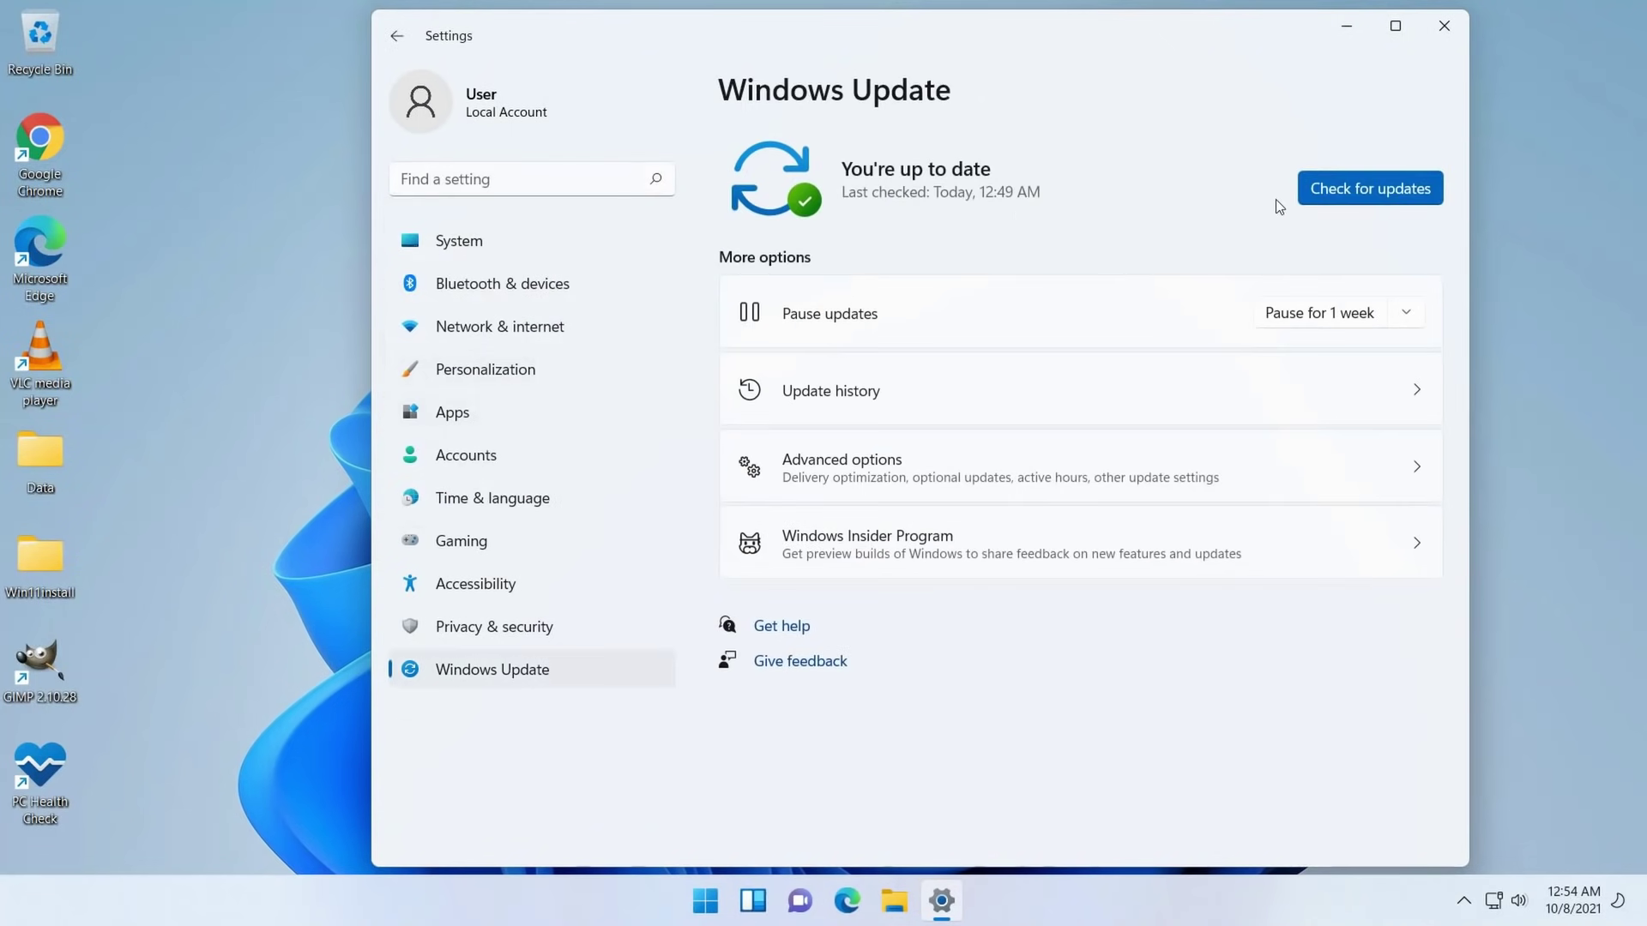
left_click(1351, 188)
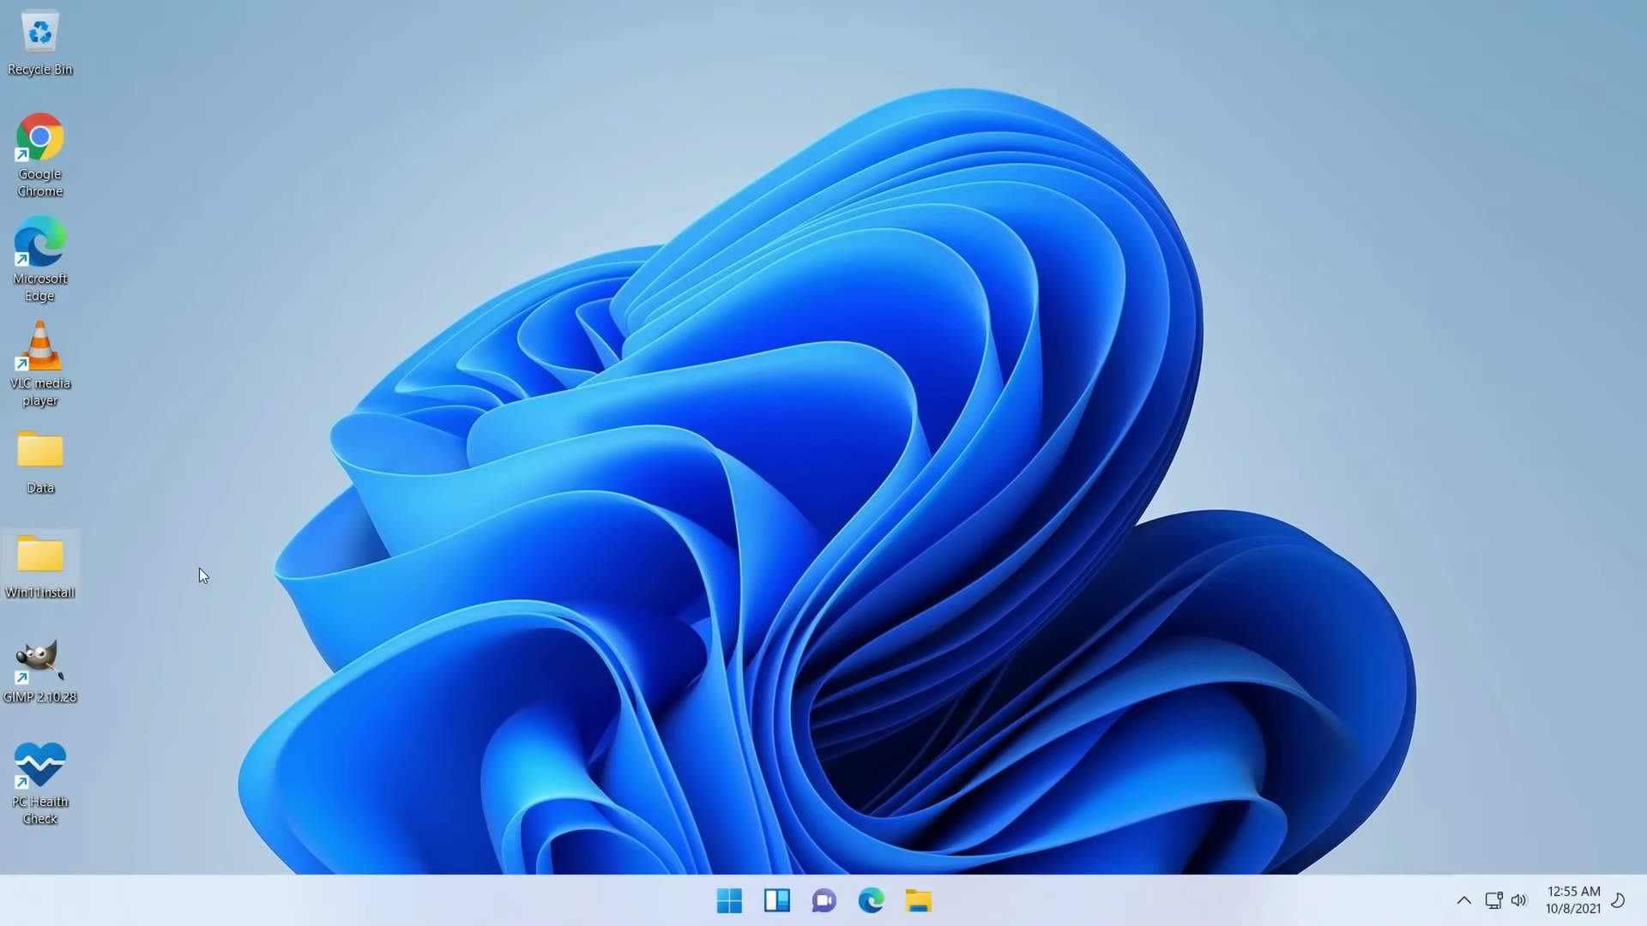
Permanently delete the Win11install folder with Shift+Delete and open the Start menu power options
key("shift+Delete")
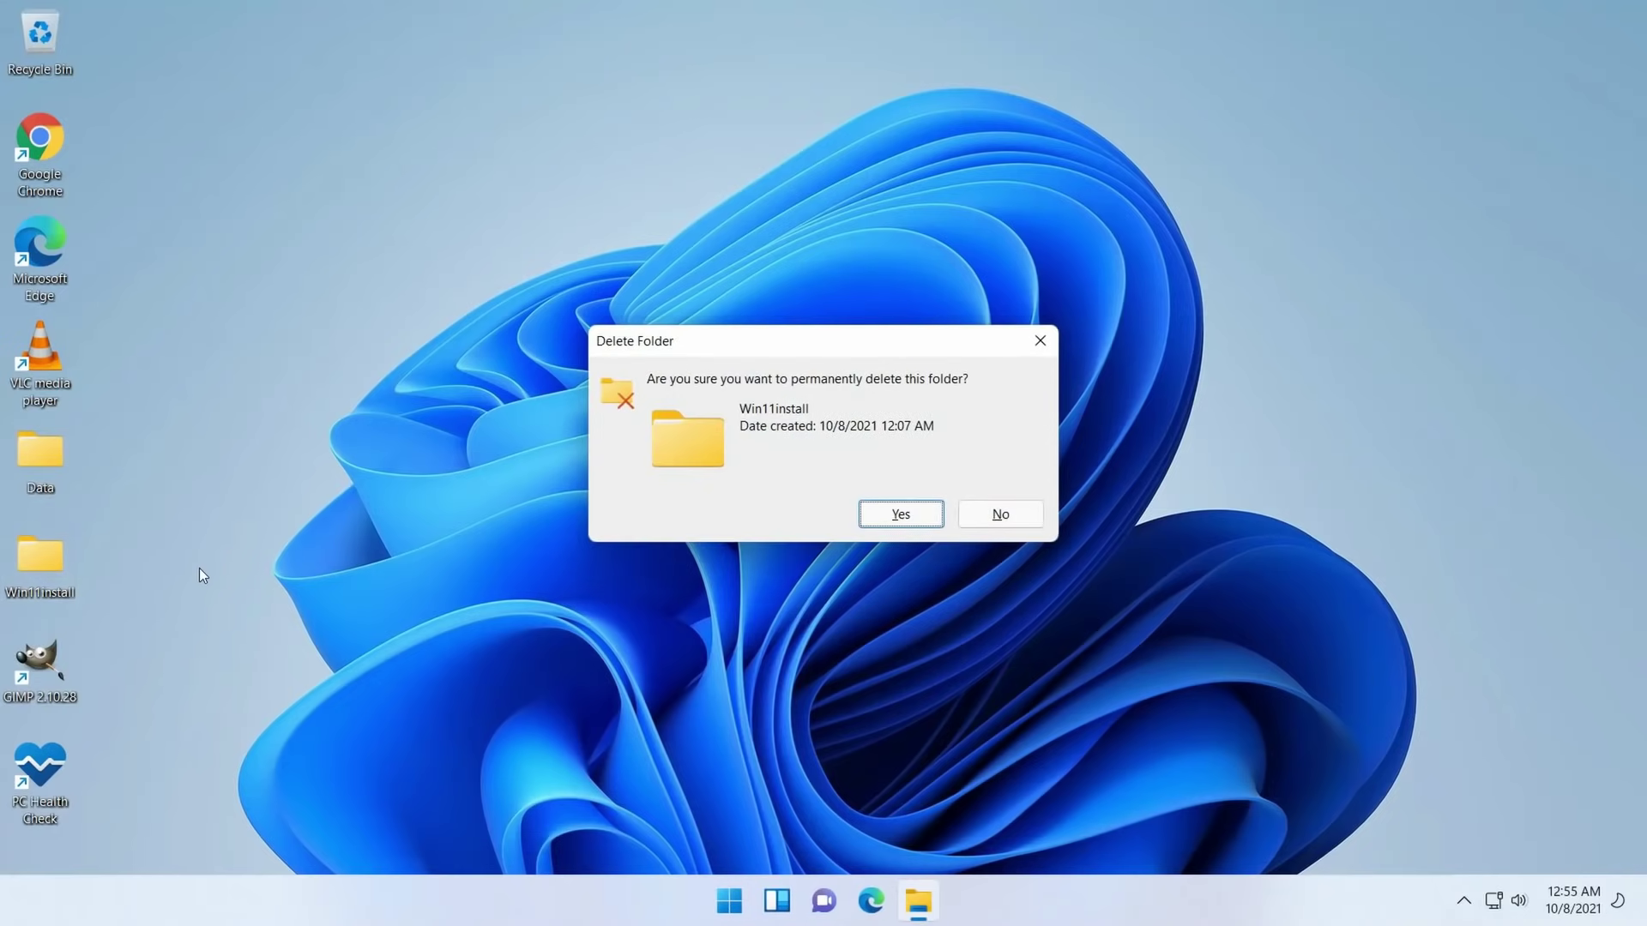
key("Return")
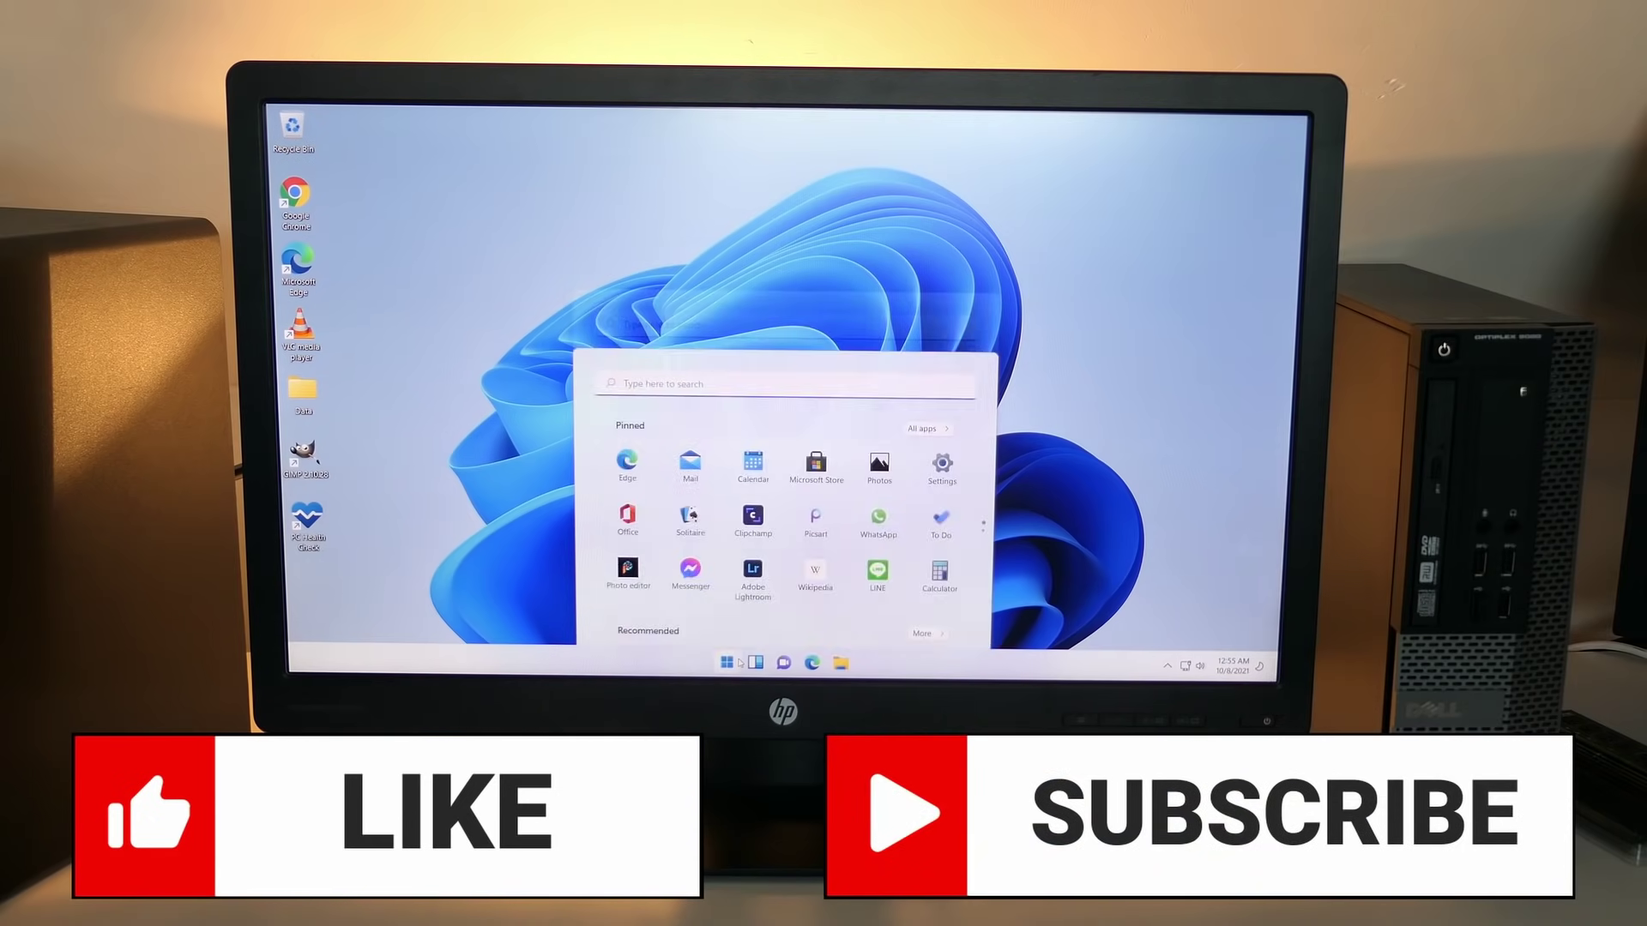
left_click(957, 624)
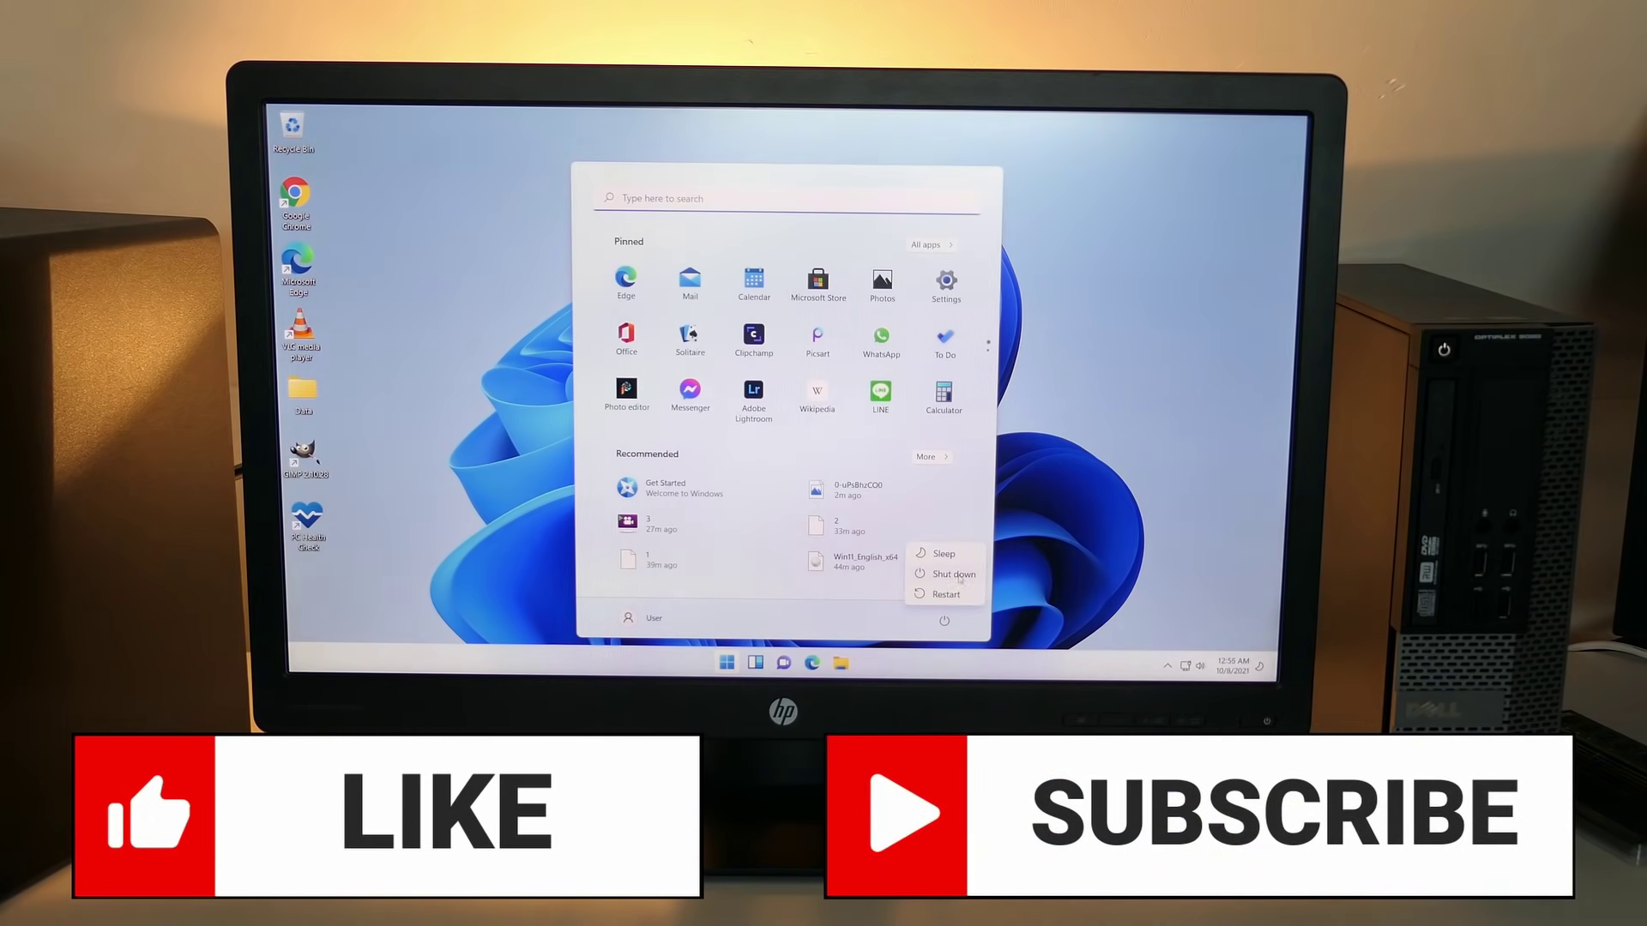